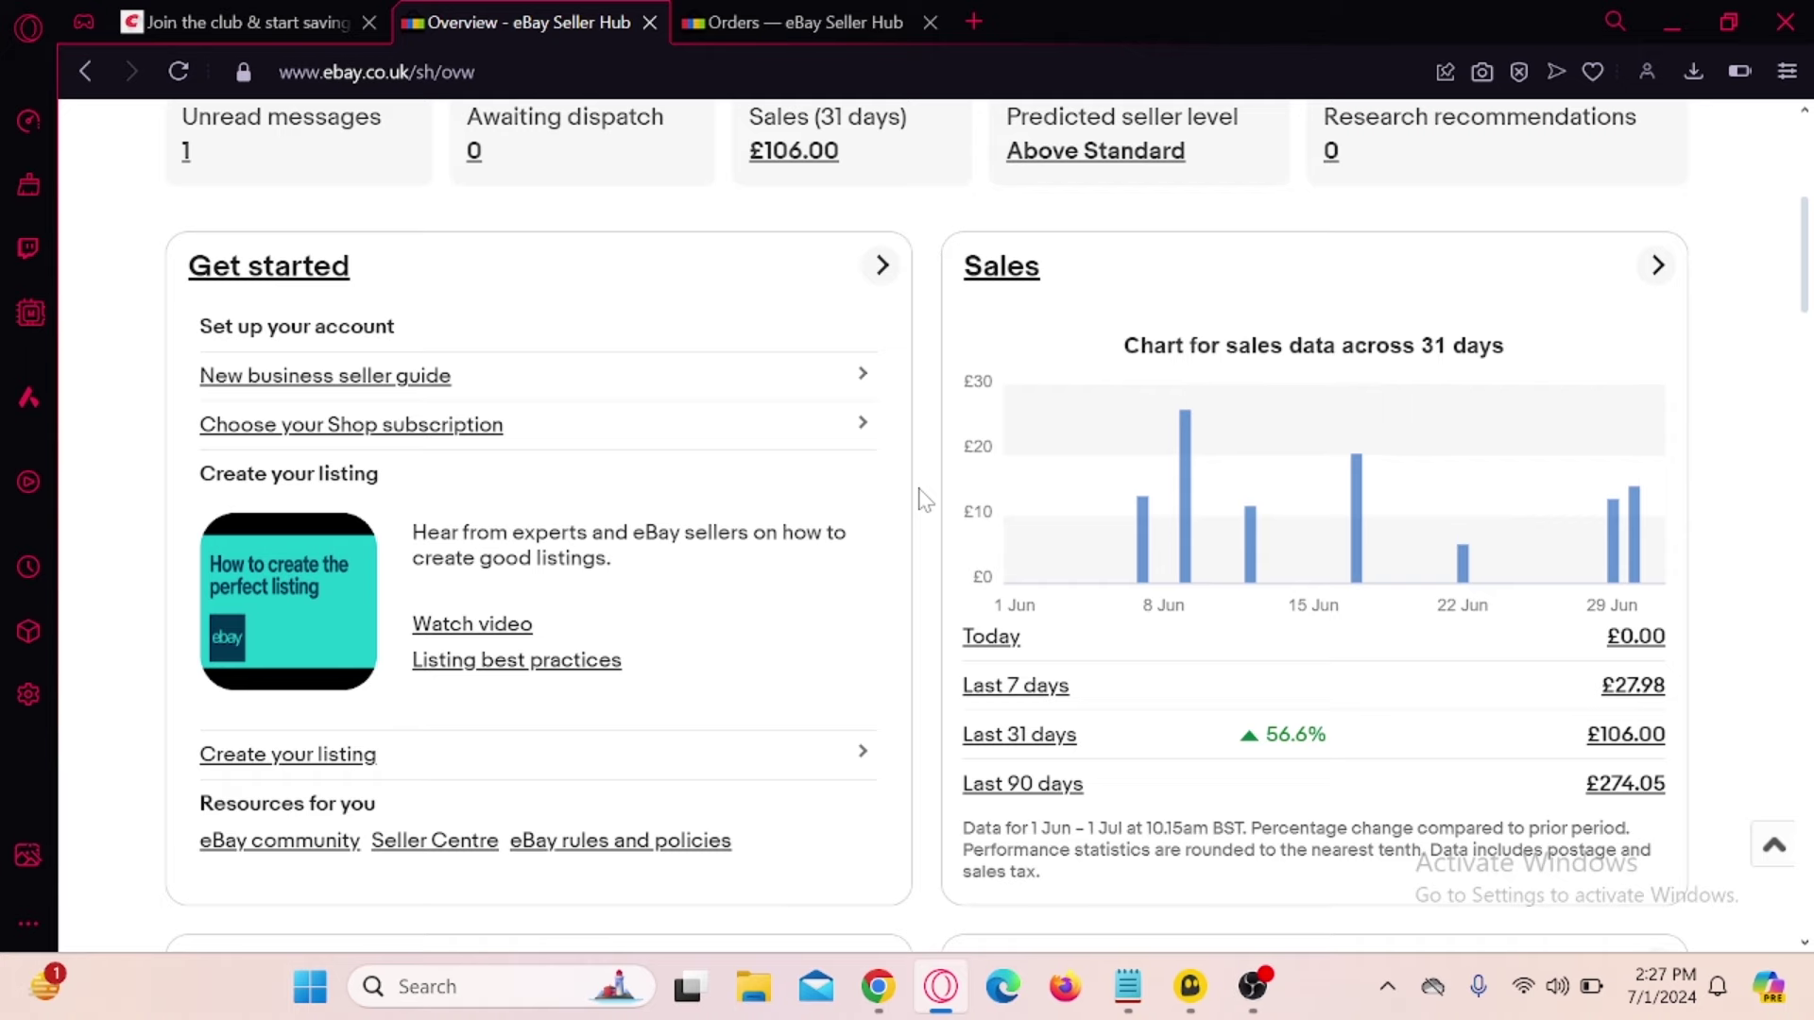
# - Examine the sales, tasks, orders, listings and traffic sections of the Seller Hub overview
pyautogui.scroll(-1, 924, 499)
pyautogui.scroll(-10, 924, 499)
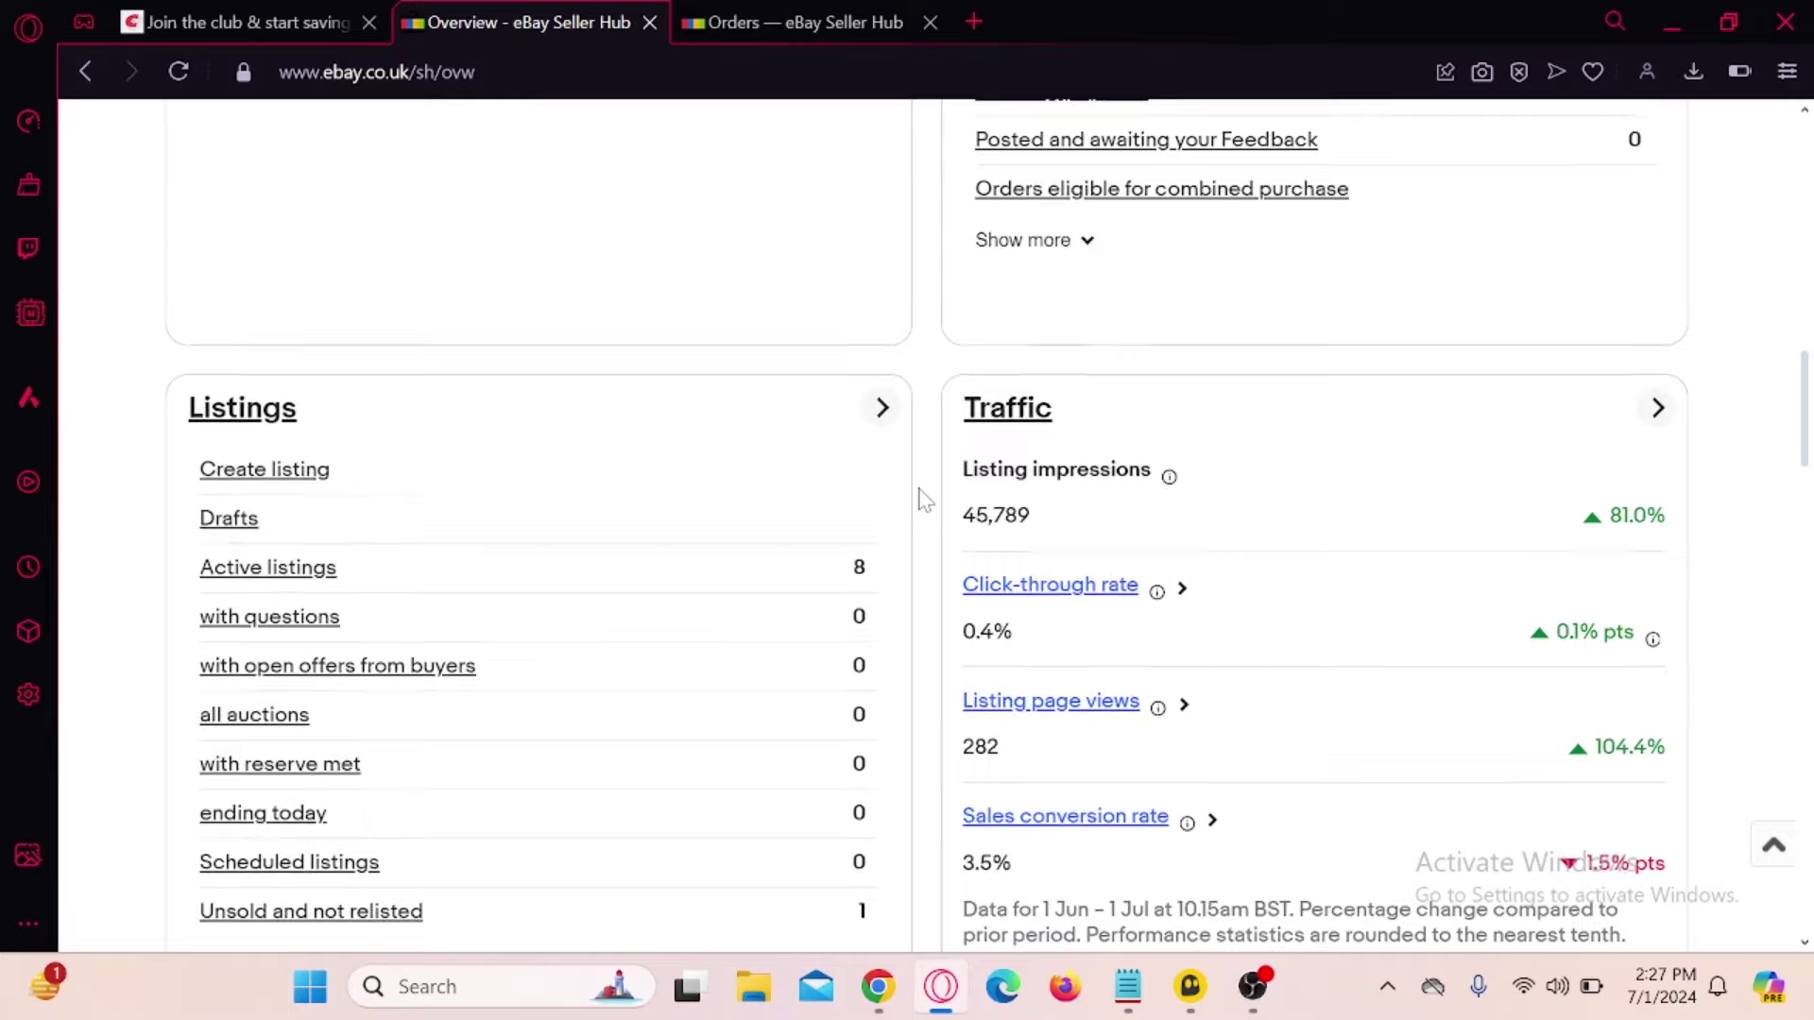
pyautogui.scroll(-6, 924, 499)
pyautogui.scroll(6, 924, 499)
pyautogui.scroll(4, 924, 499)
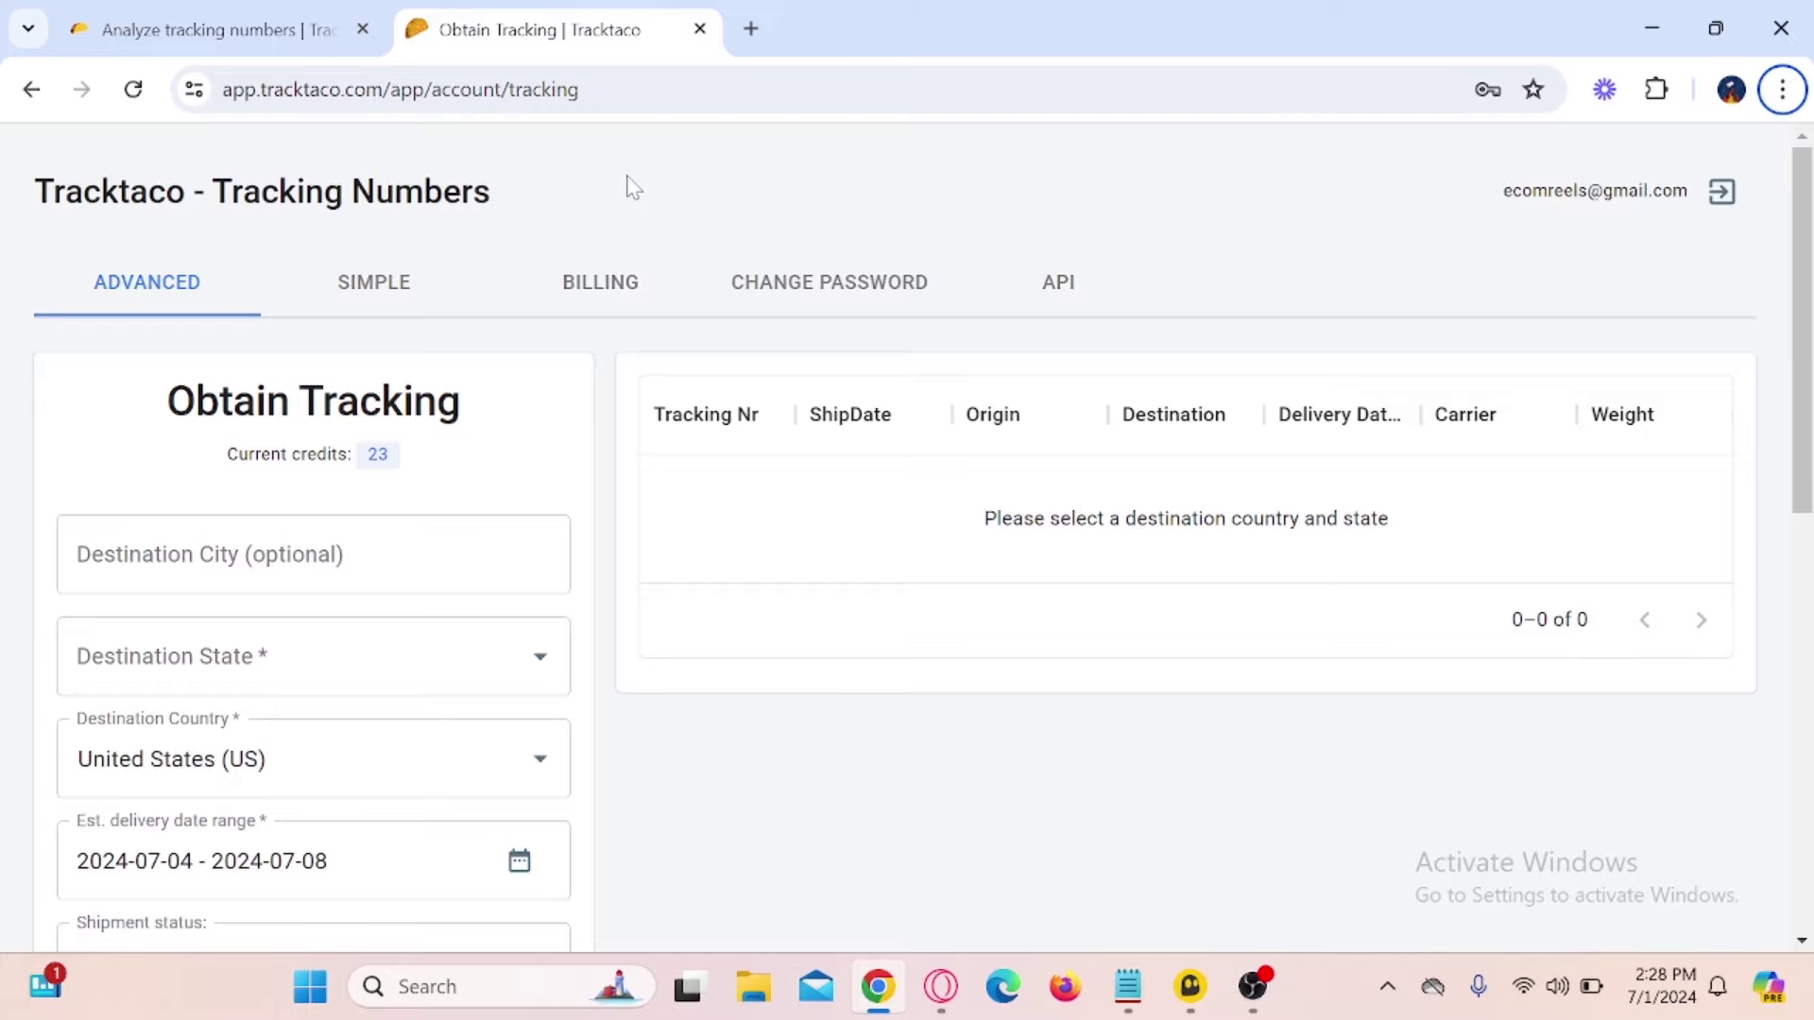
pyautogui.click(941, 986)
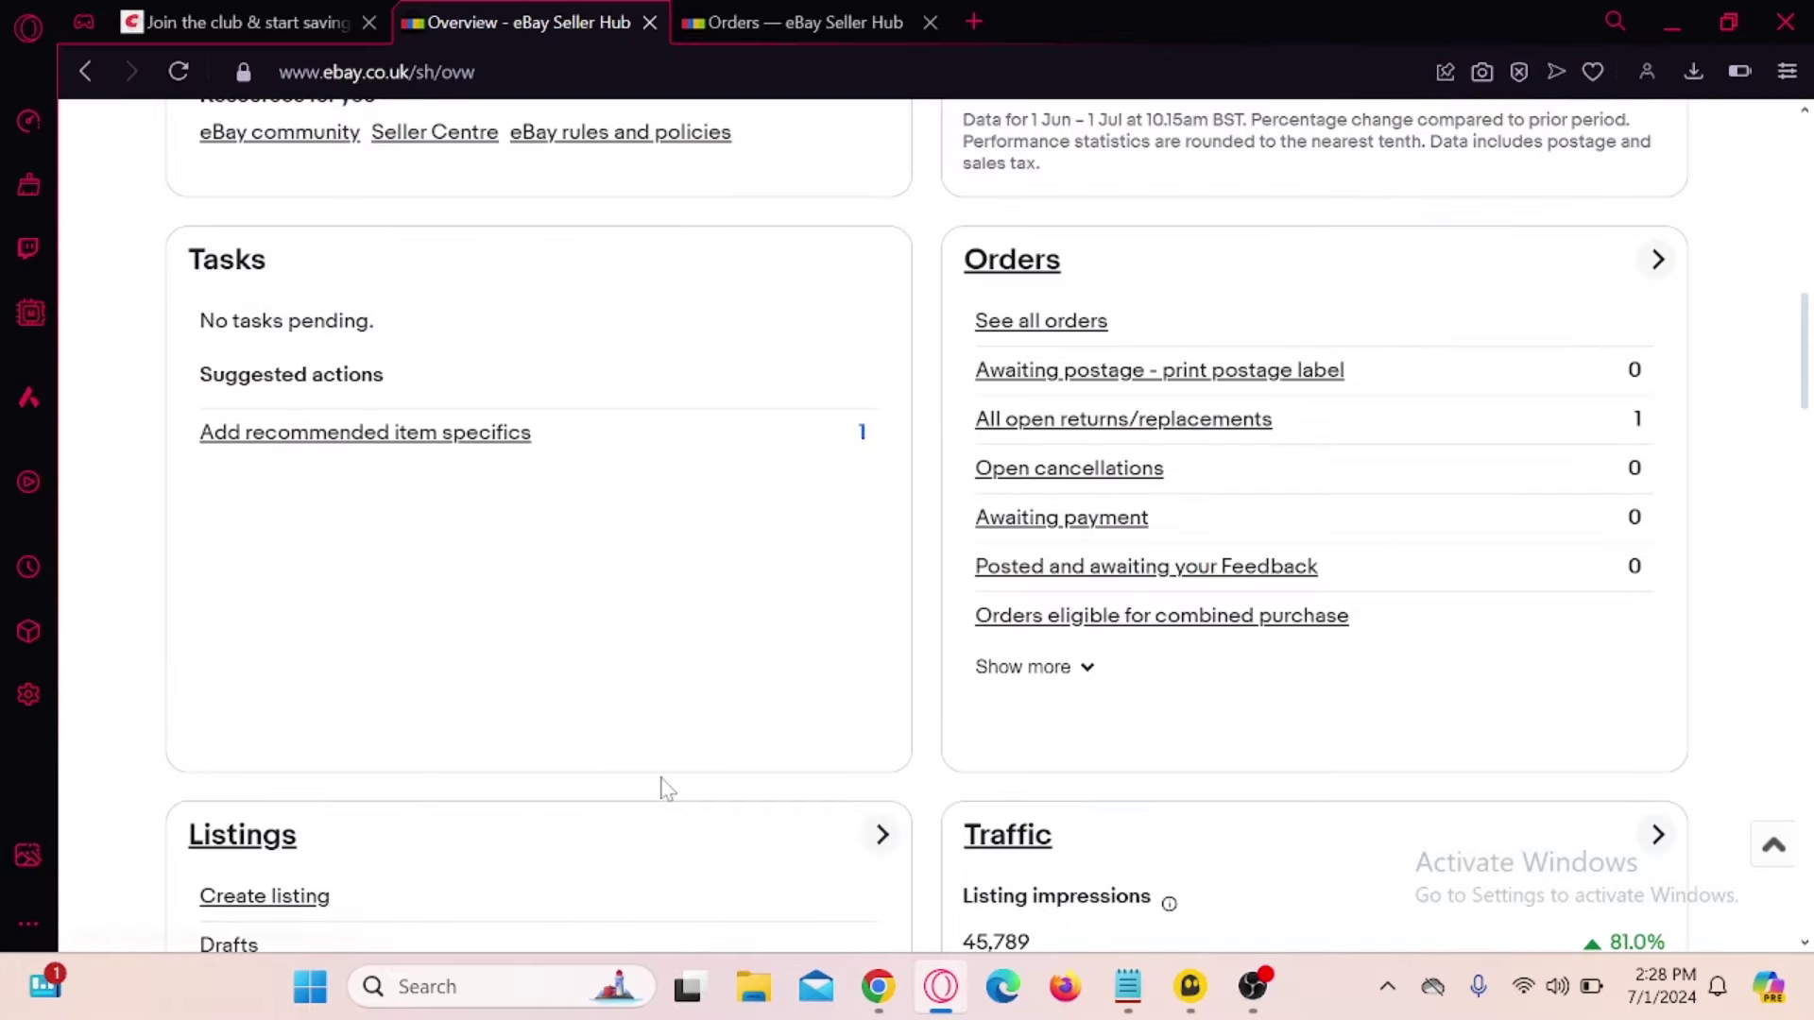
pyautogui.scroll(5, 661, 785)
pyautogui.scroll(4, 638, 723)
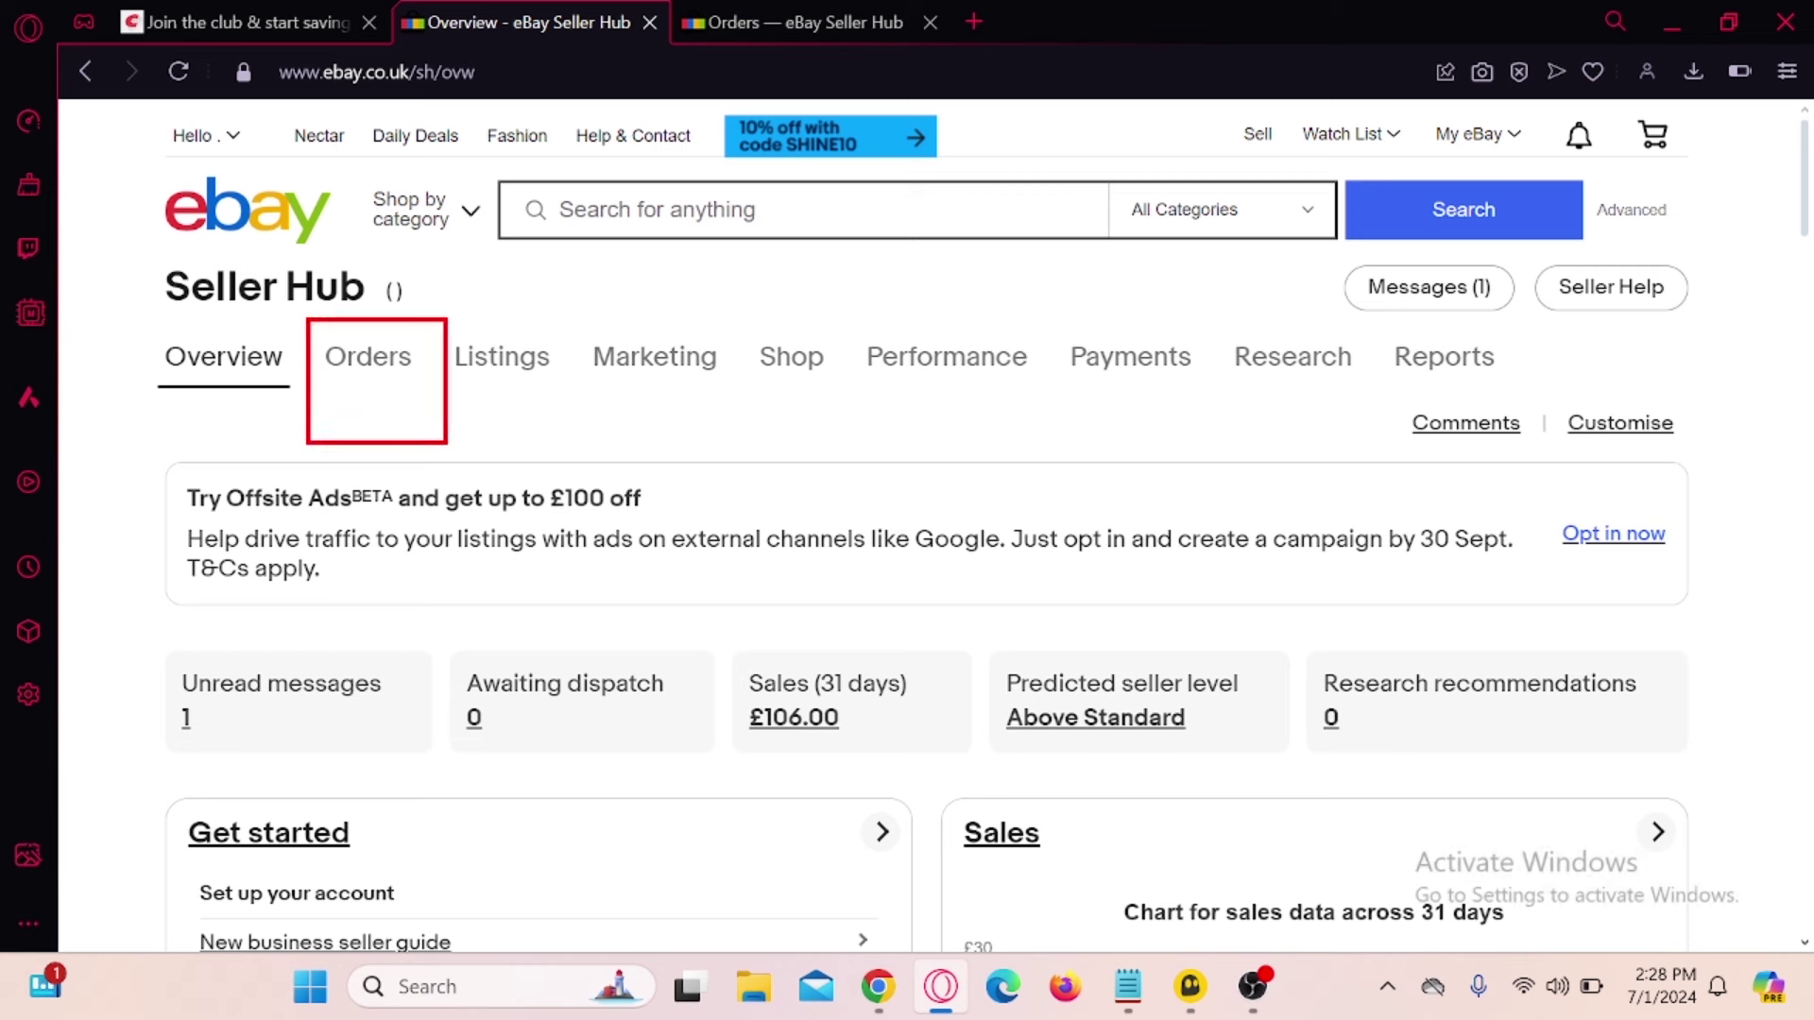
# - Open the list of all orders and bring the most recently dispatched order, the 30L pet food container, into view
pyautogui.moveTo(356, 372)
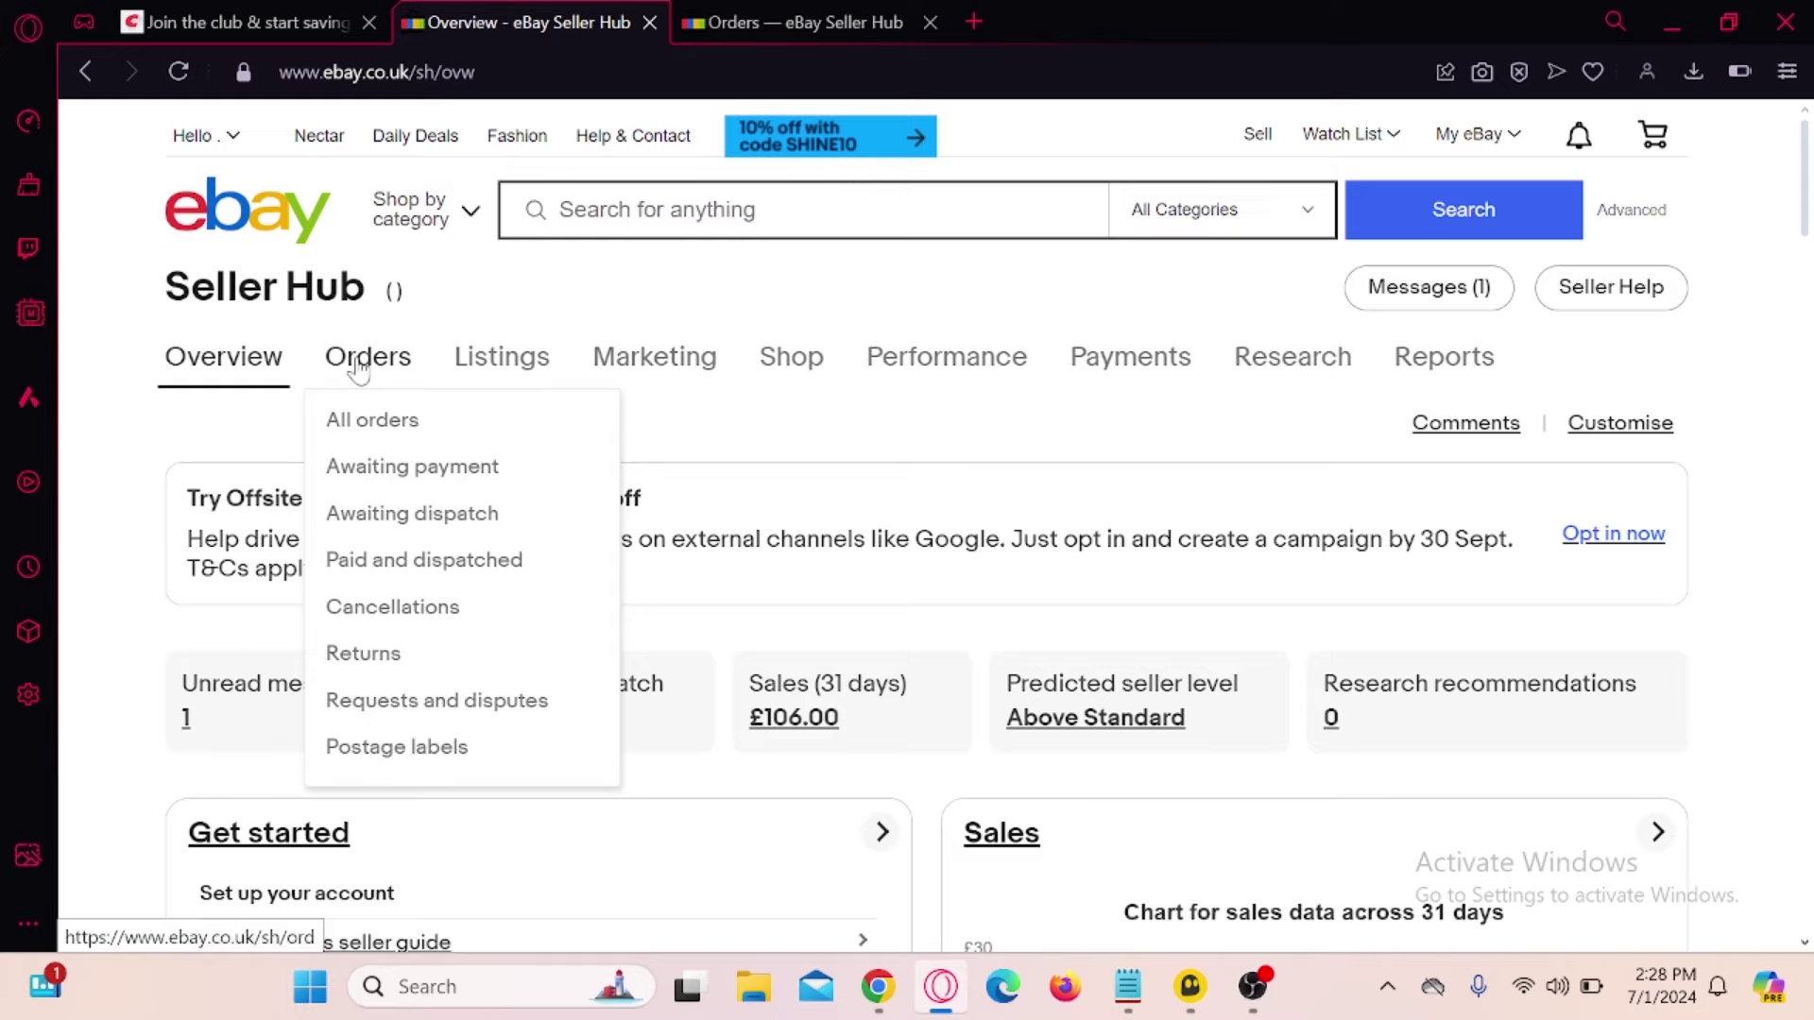
pyautogui.click(360, 439)
pyautogui.scroll(-3, 454, 456)
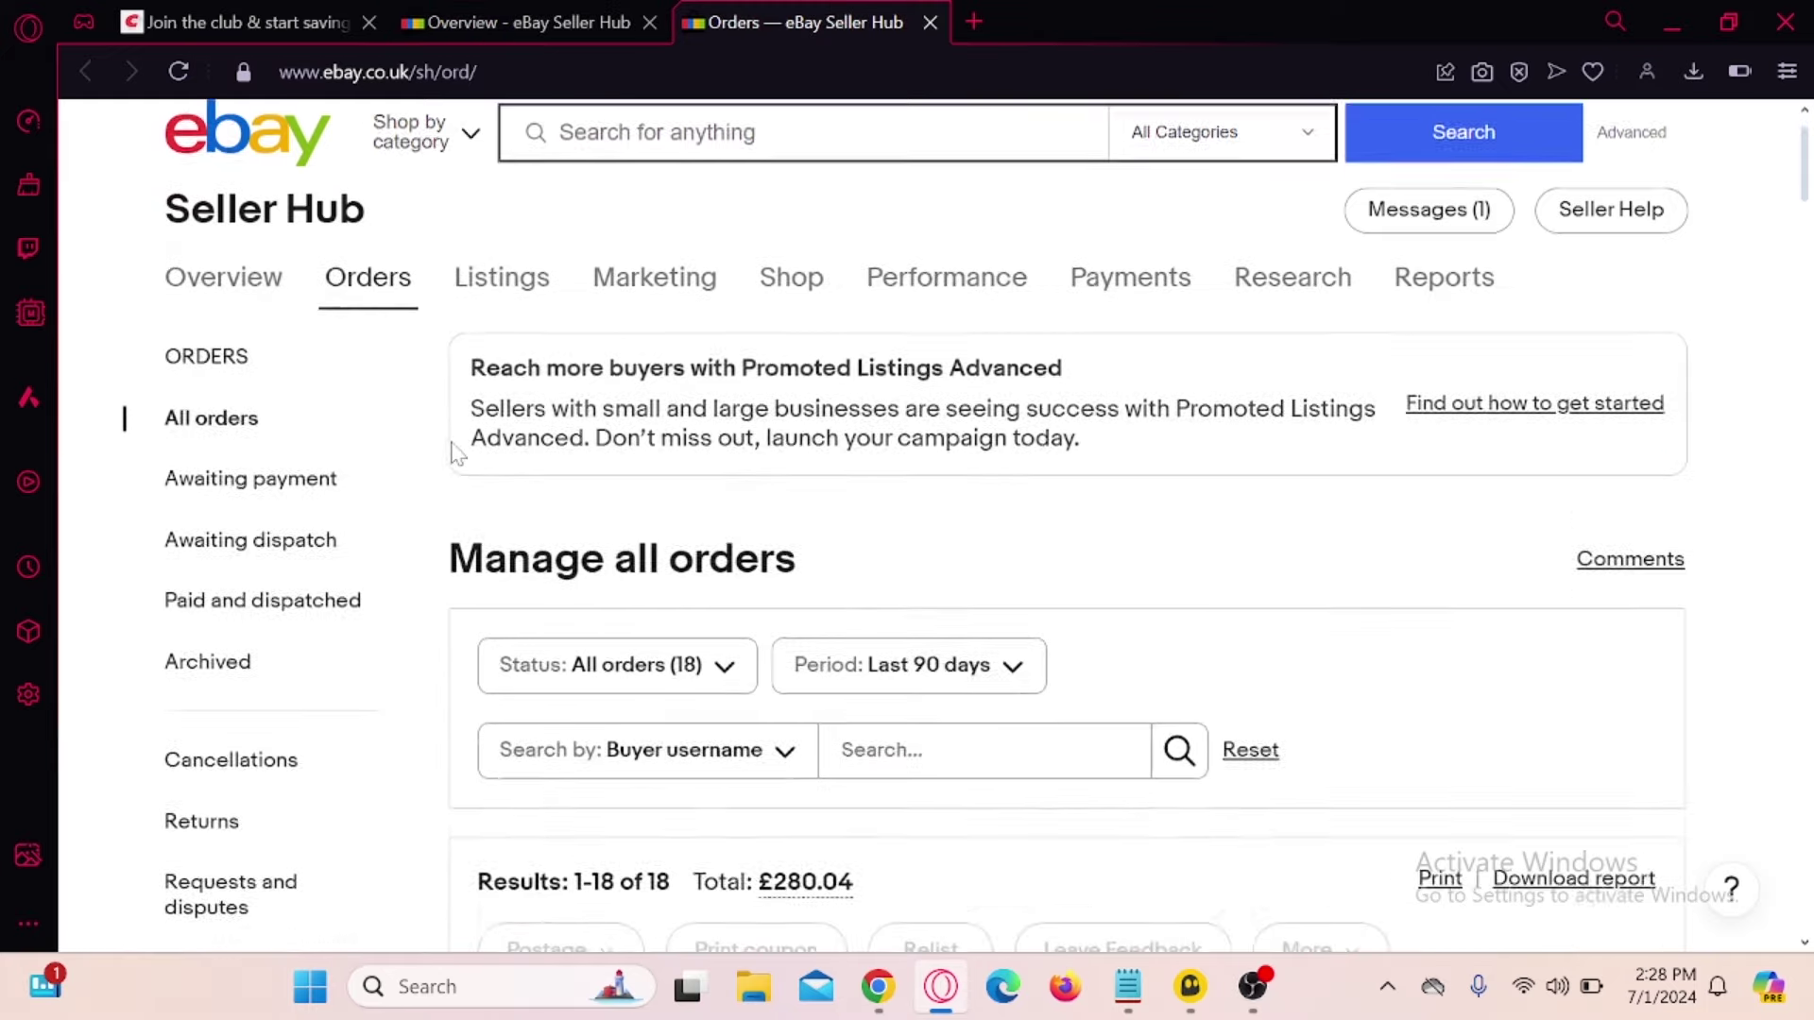
pyautogui.scroll(-6, 453, 457)
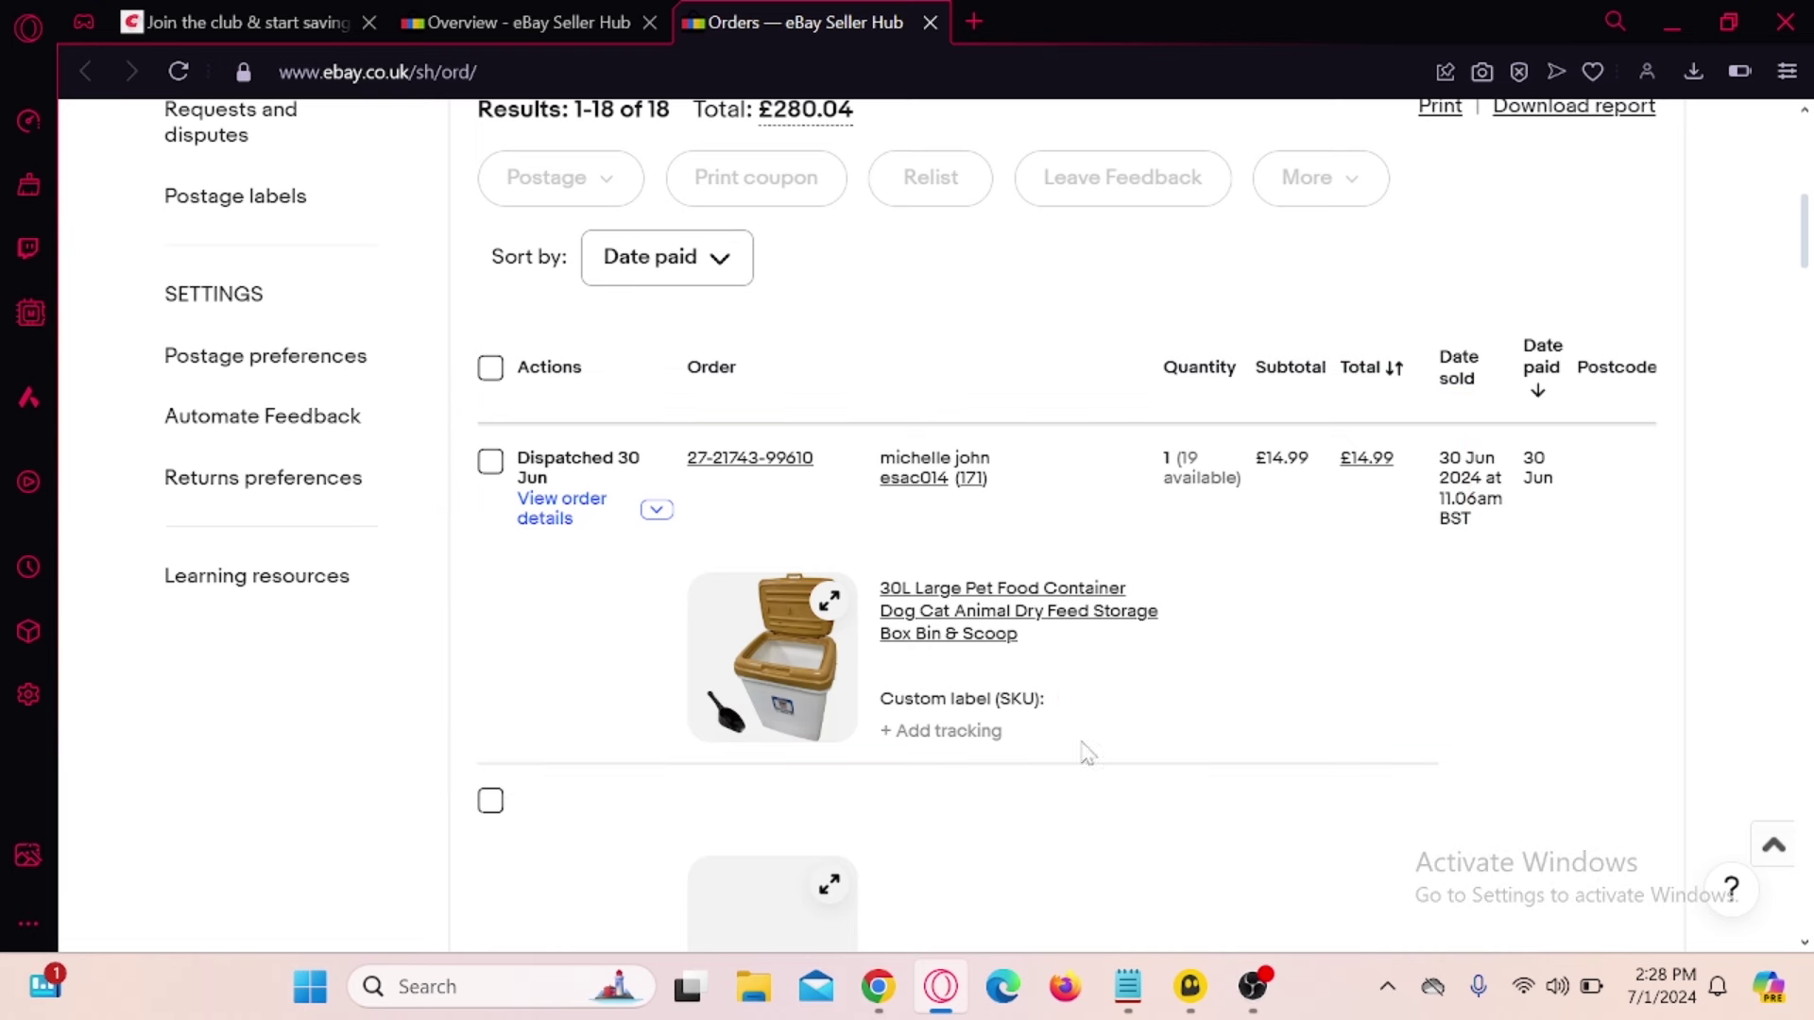
# - Switch to Tracktaco in Chrome and copy the tracking number of the London shipment from the history
pyautogui.moveTo(877, 987)
pyautogui.click(840, 735)
pyautogui.scroll(-10, 836, 727)
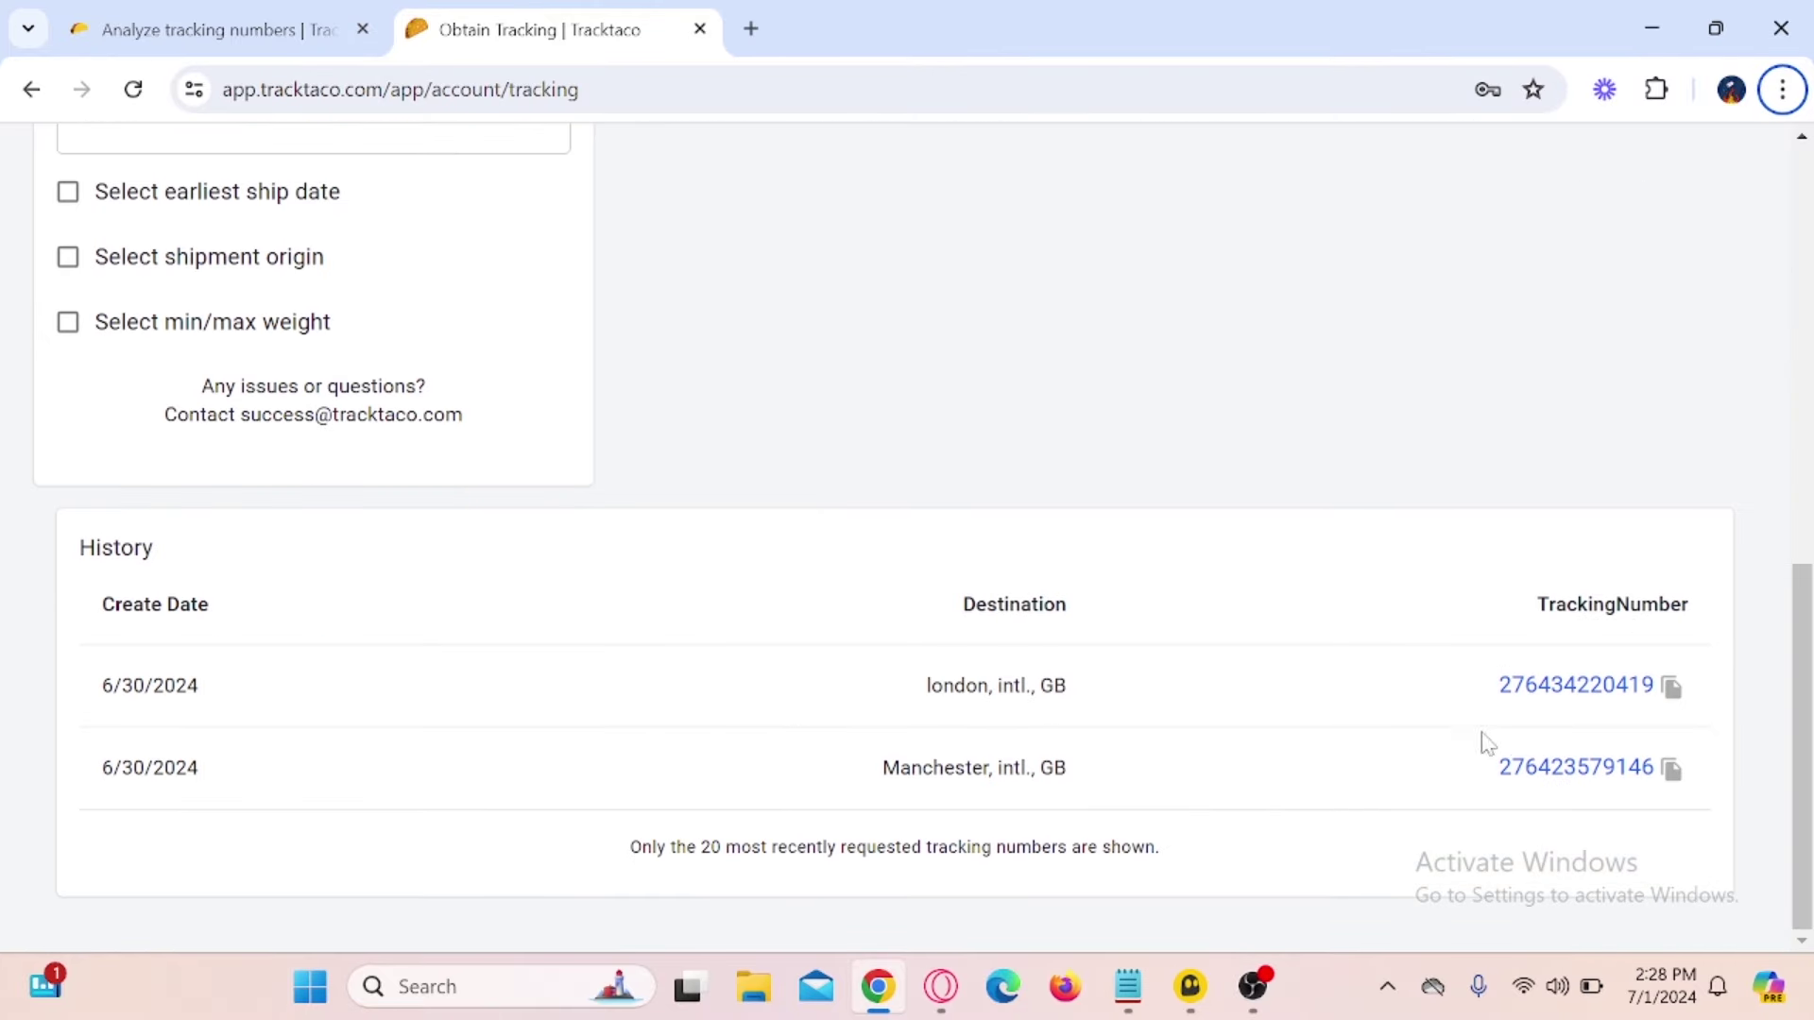
pyautogui.moveTo(1471, 646)
pyautogui.mouseDown()
pyautogui.moveTo(1698, 720)
pyautogui.moveTo(1746, 667)
pyautogui.mouseUp()
pyautogui.click(1669, 698)
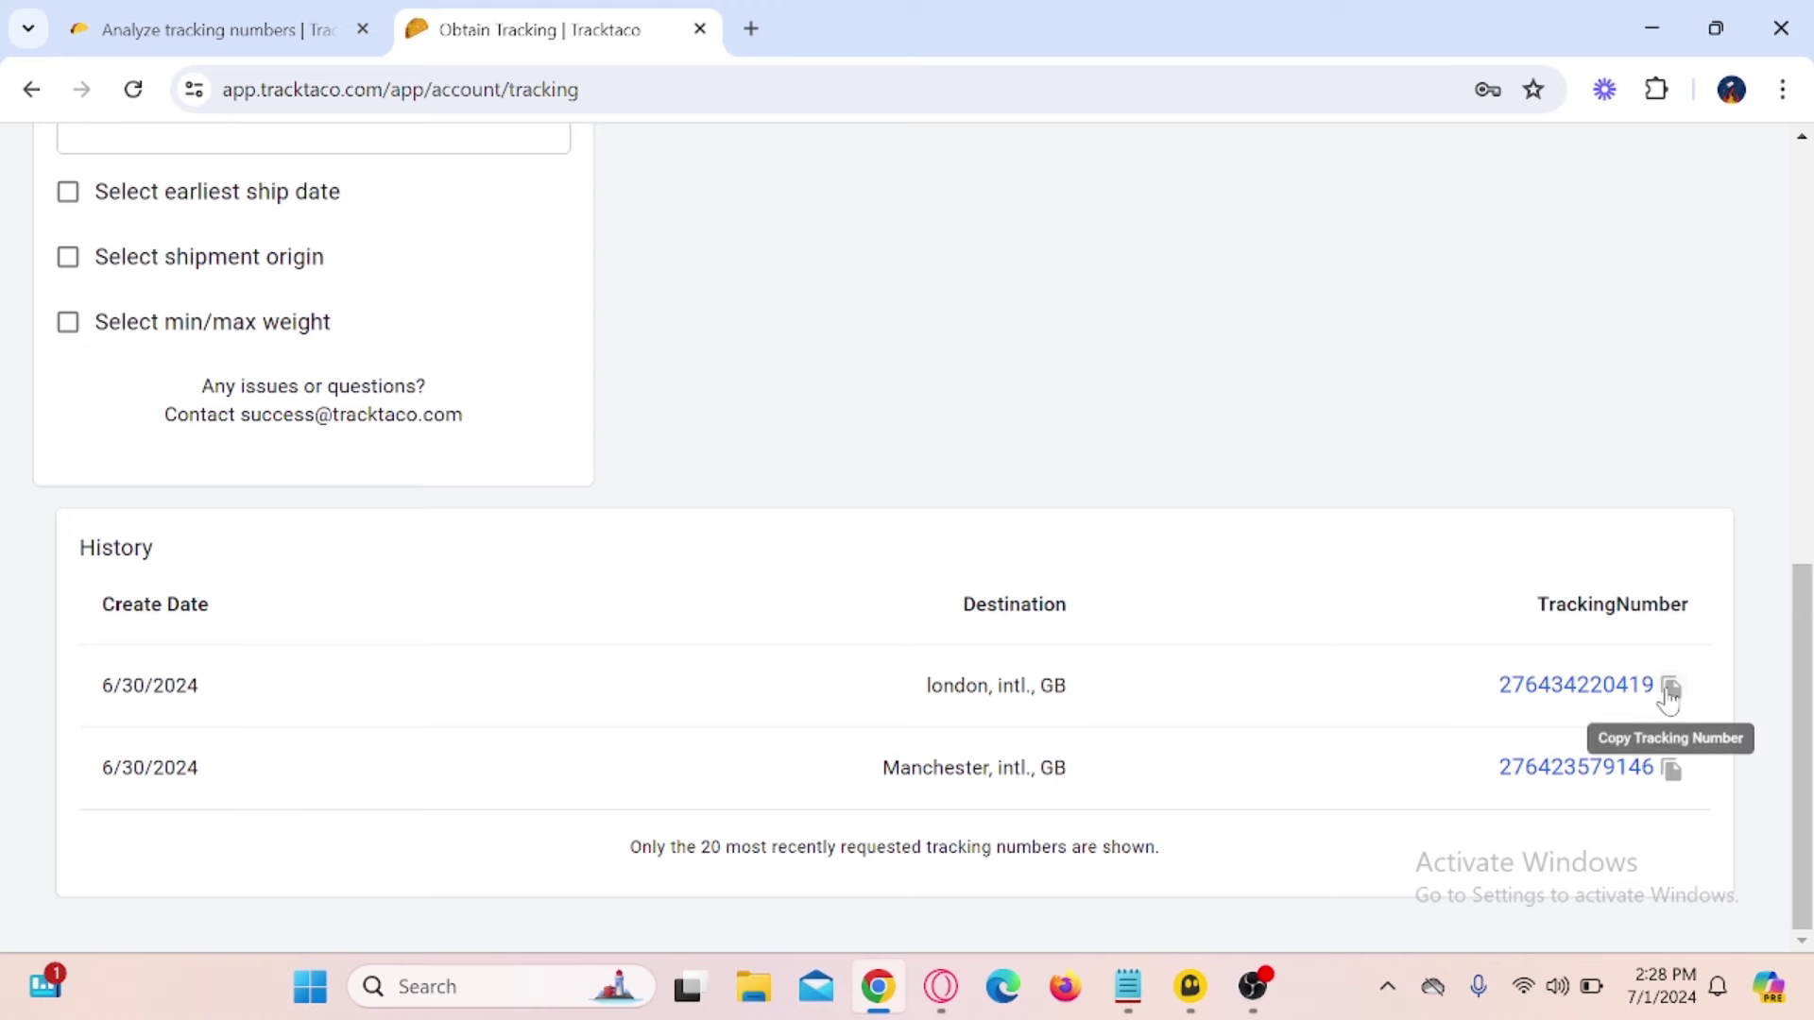
# - Switch back to eBay, start adding tracking to the 30L pet food container order, and choose FedEx UK as courier
pyautogui.click(941, 986)
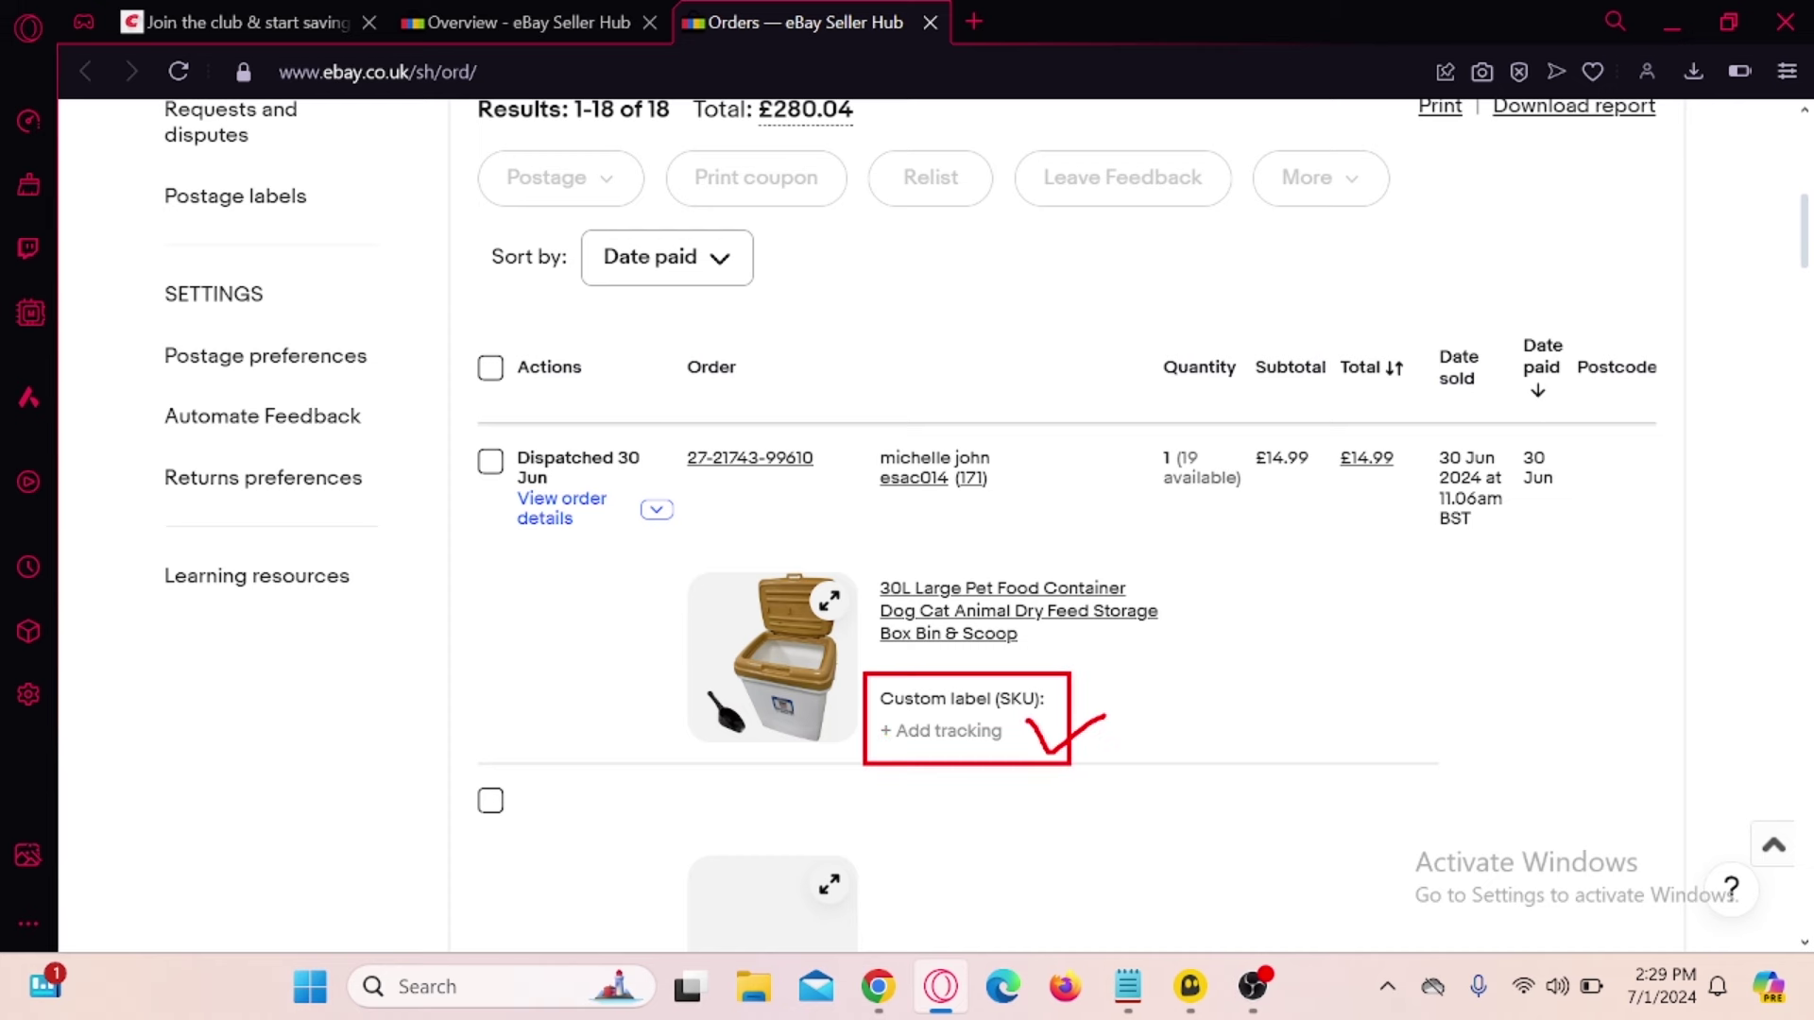
pyautogui.click(959, 737)
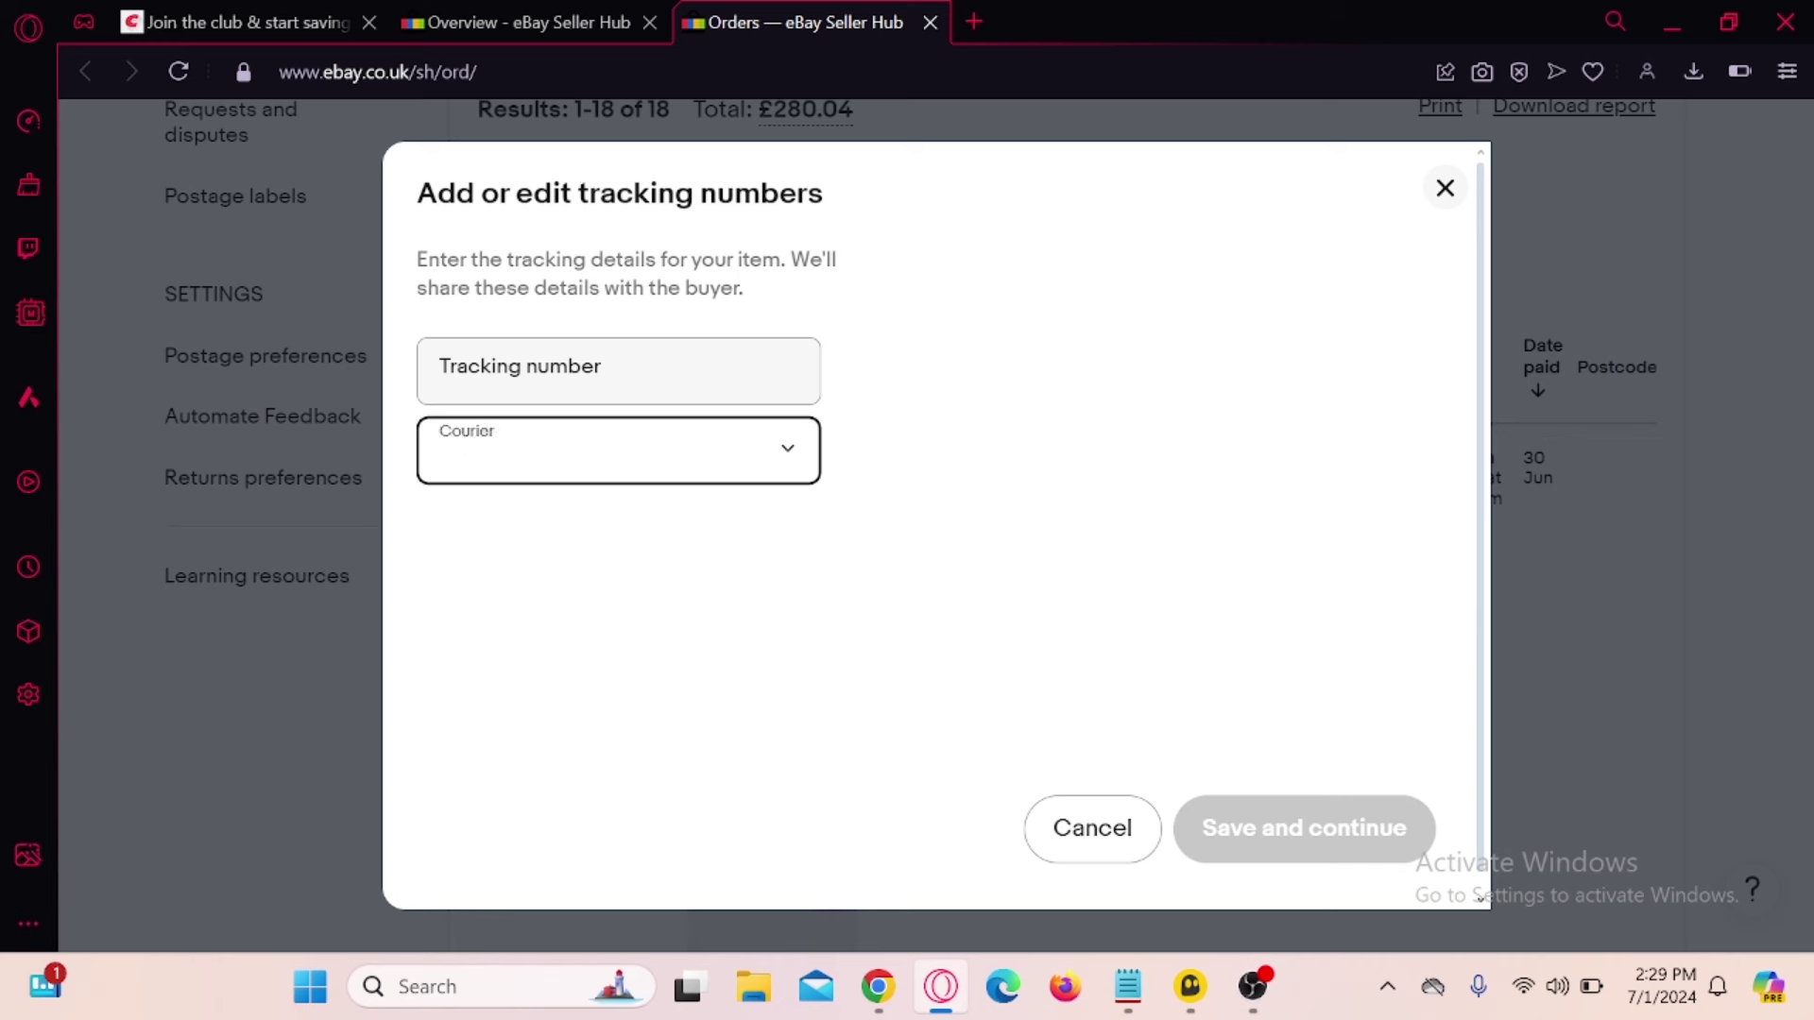
pyautogui.write('fex')
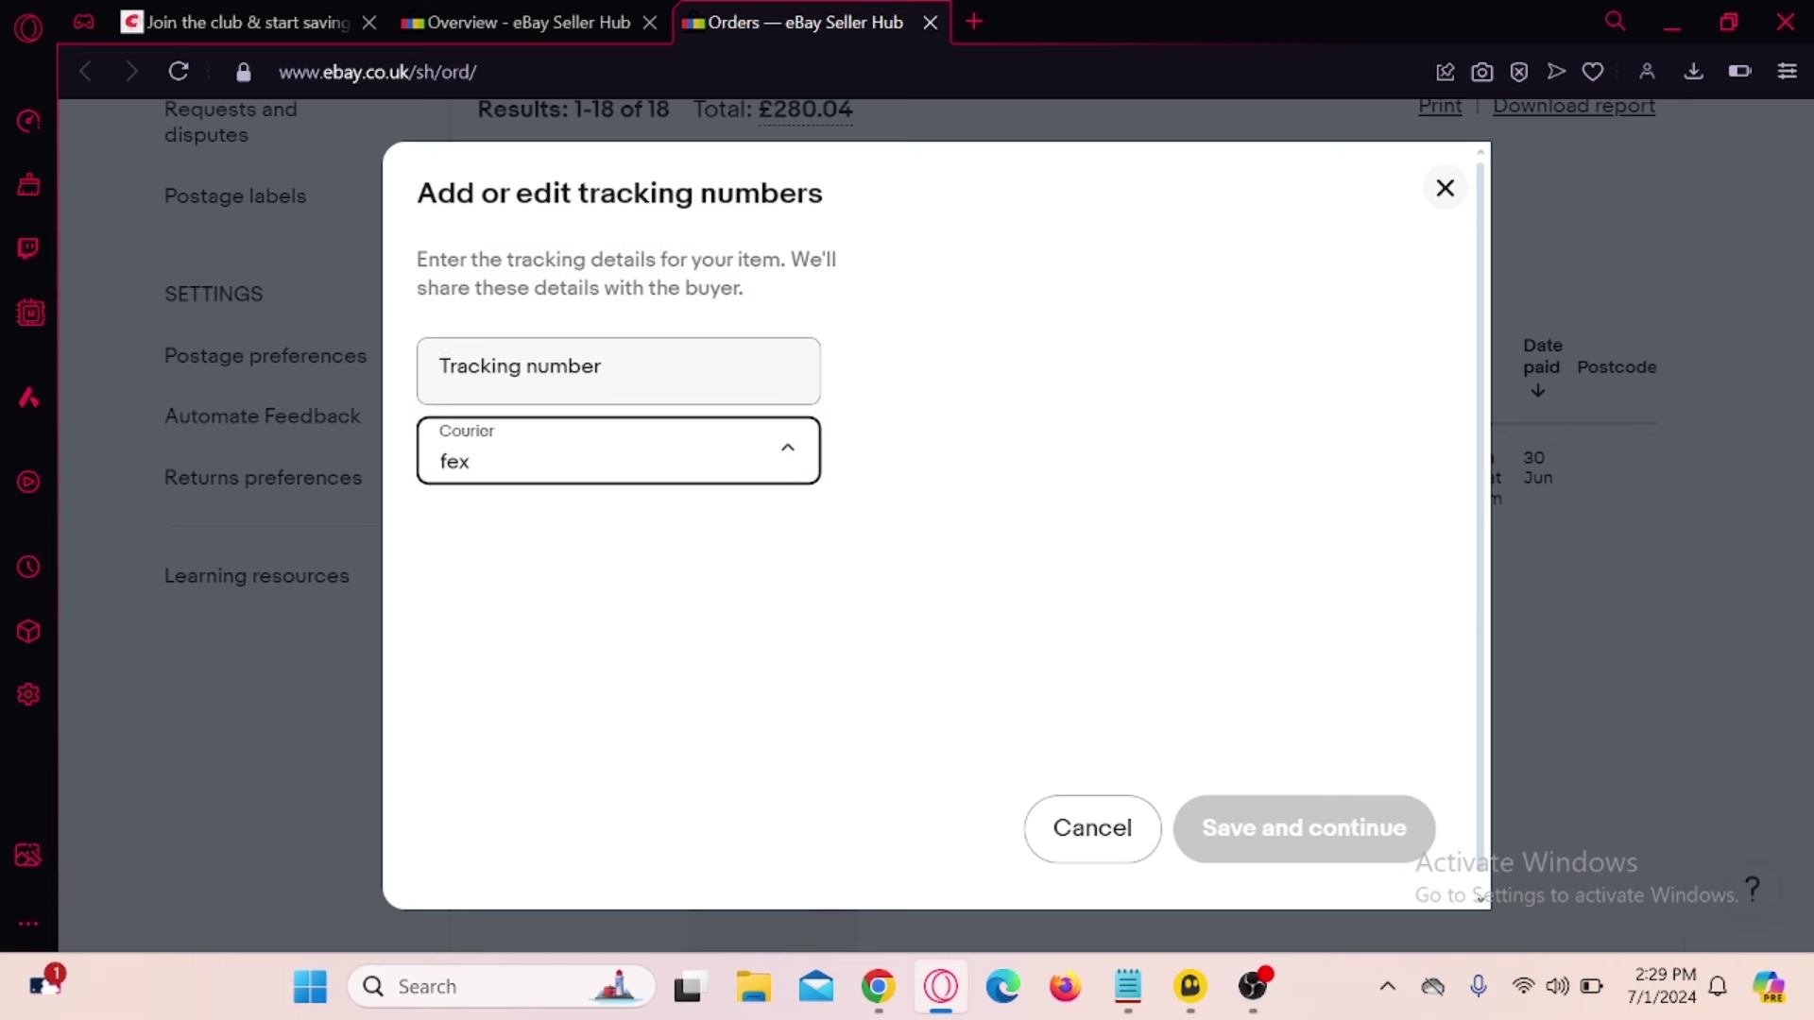
pyautogui.press('BackSpace')
pyautogui.write('d')
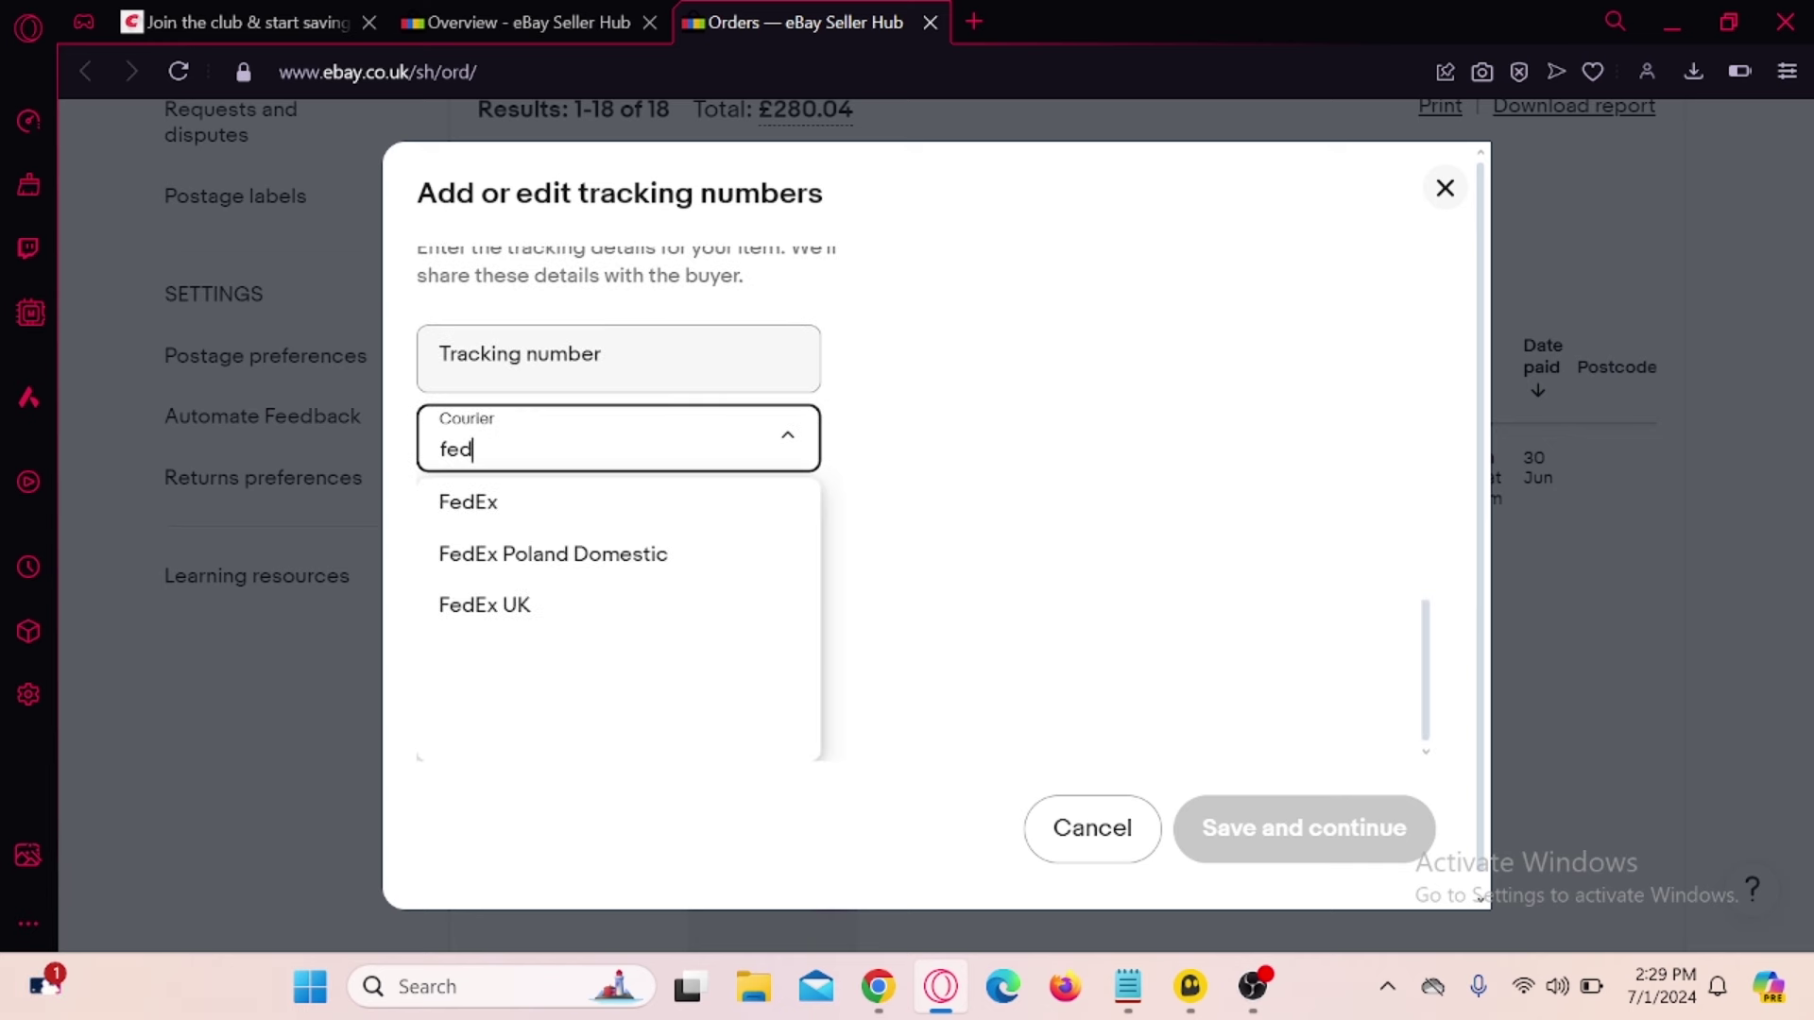
pyautogui.click(465, 612)
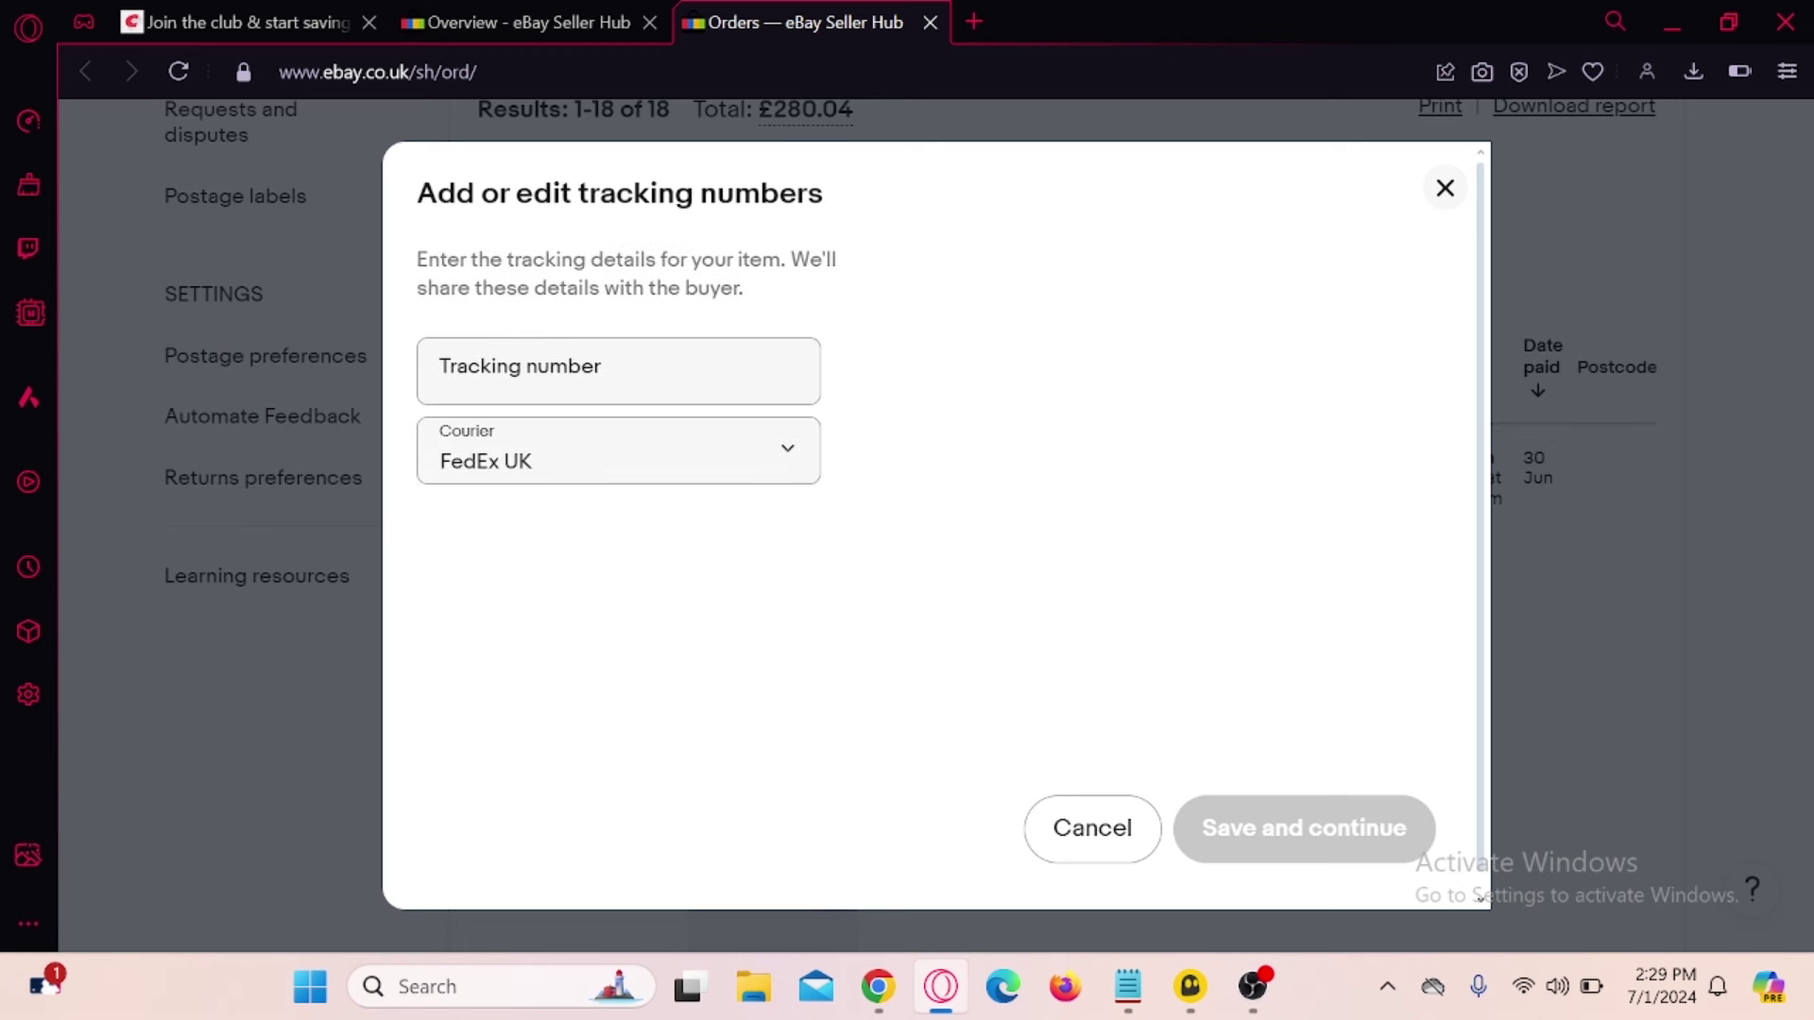
# - Enter the copied tracking number in the order's tracking details, and close the dialog without saving
pyautogui.click(618, 372)
pyautogui.click(642, 437)
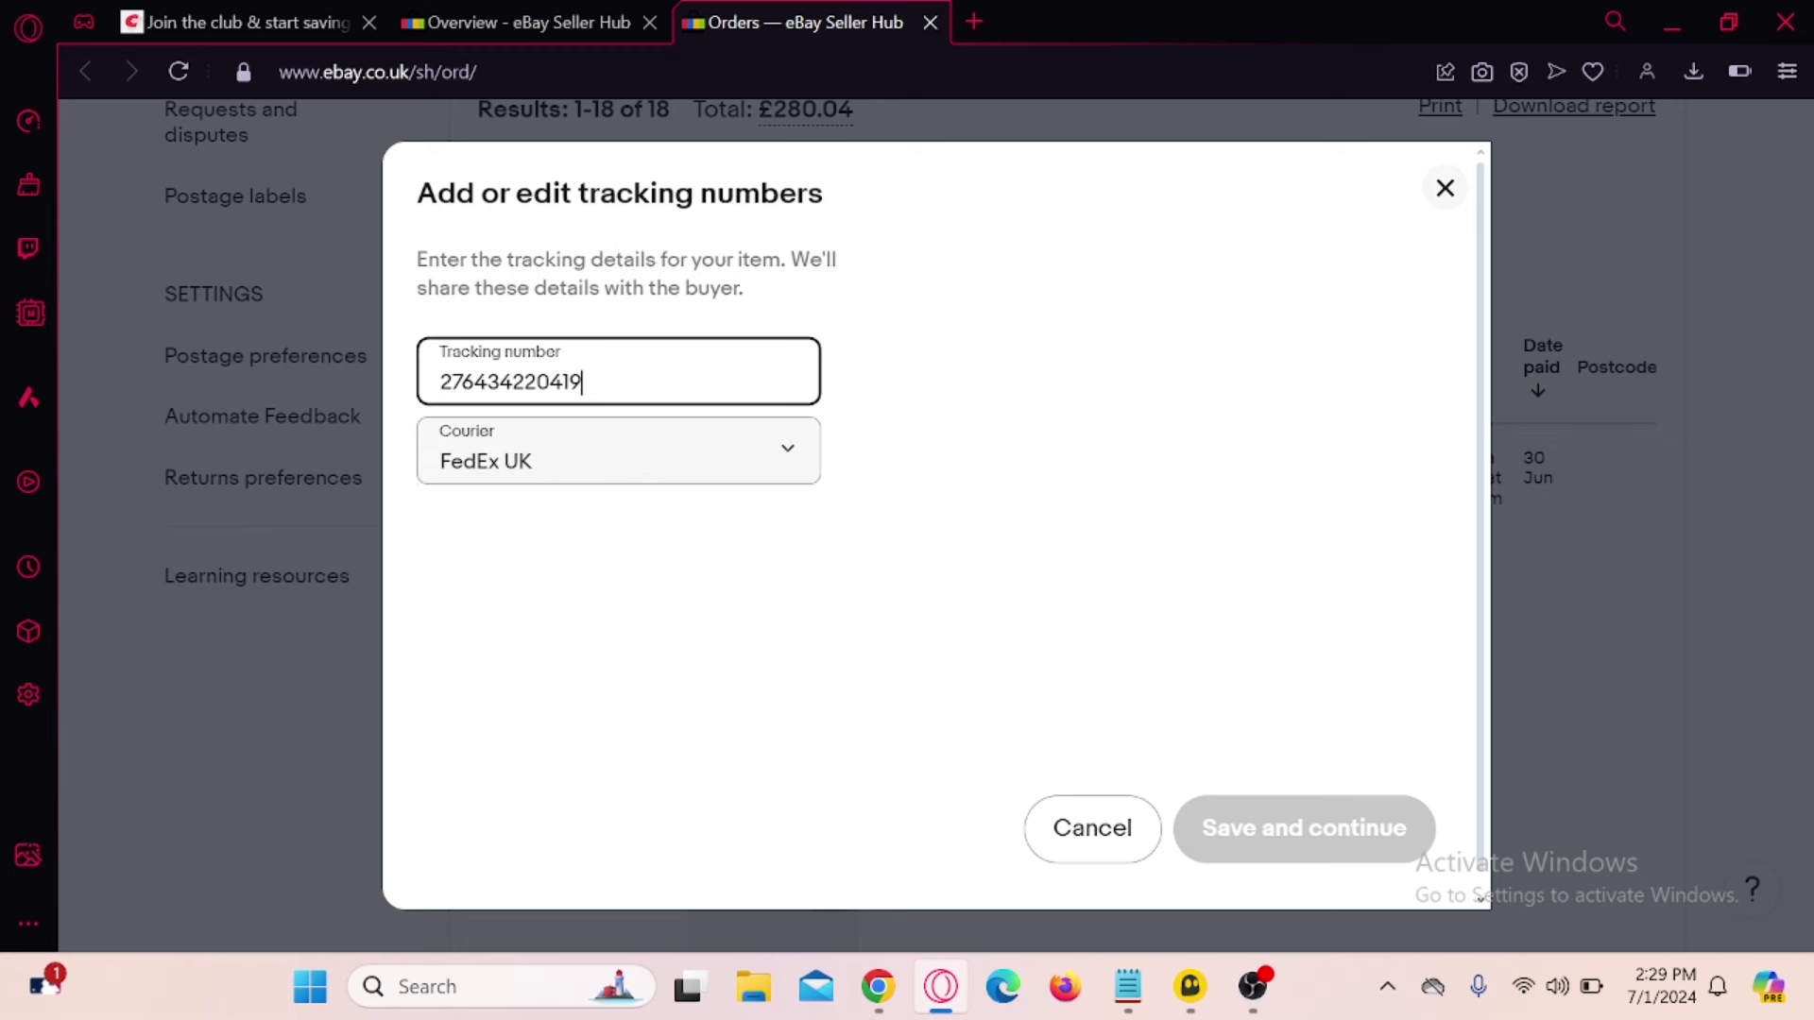
pyautogui.click(529, 563)
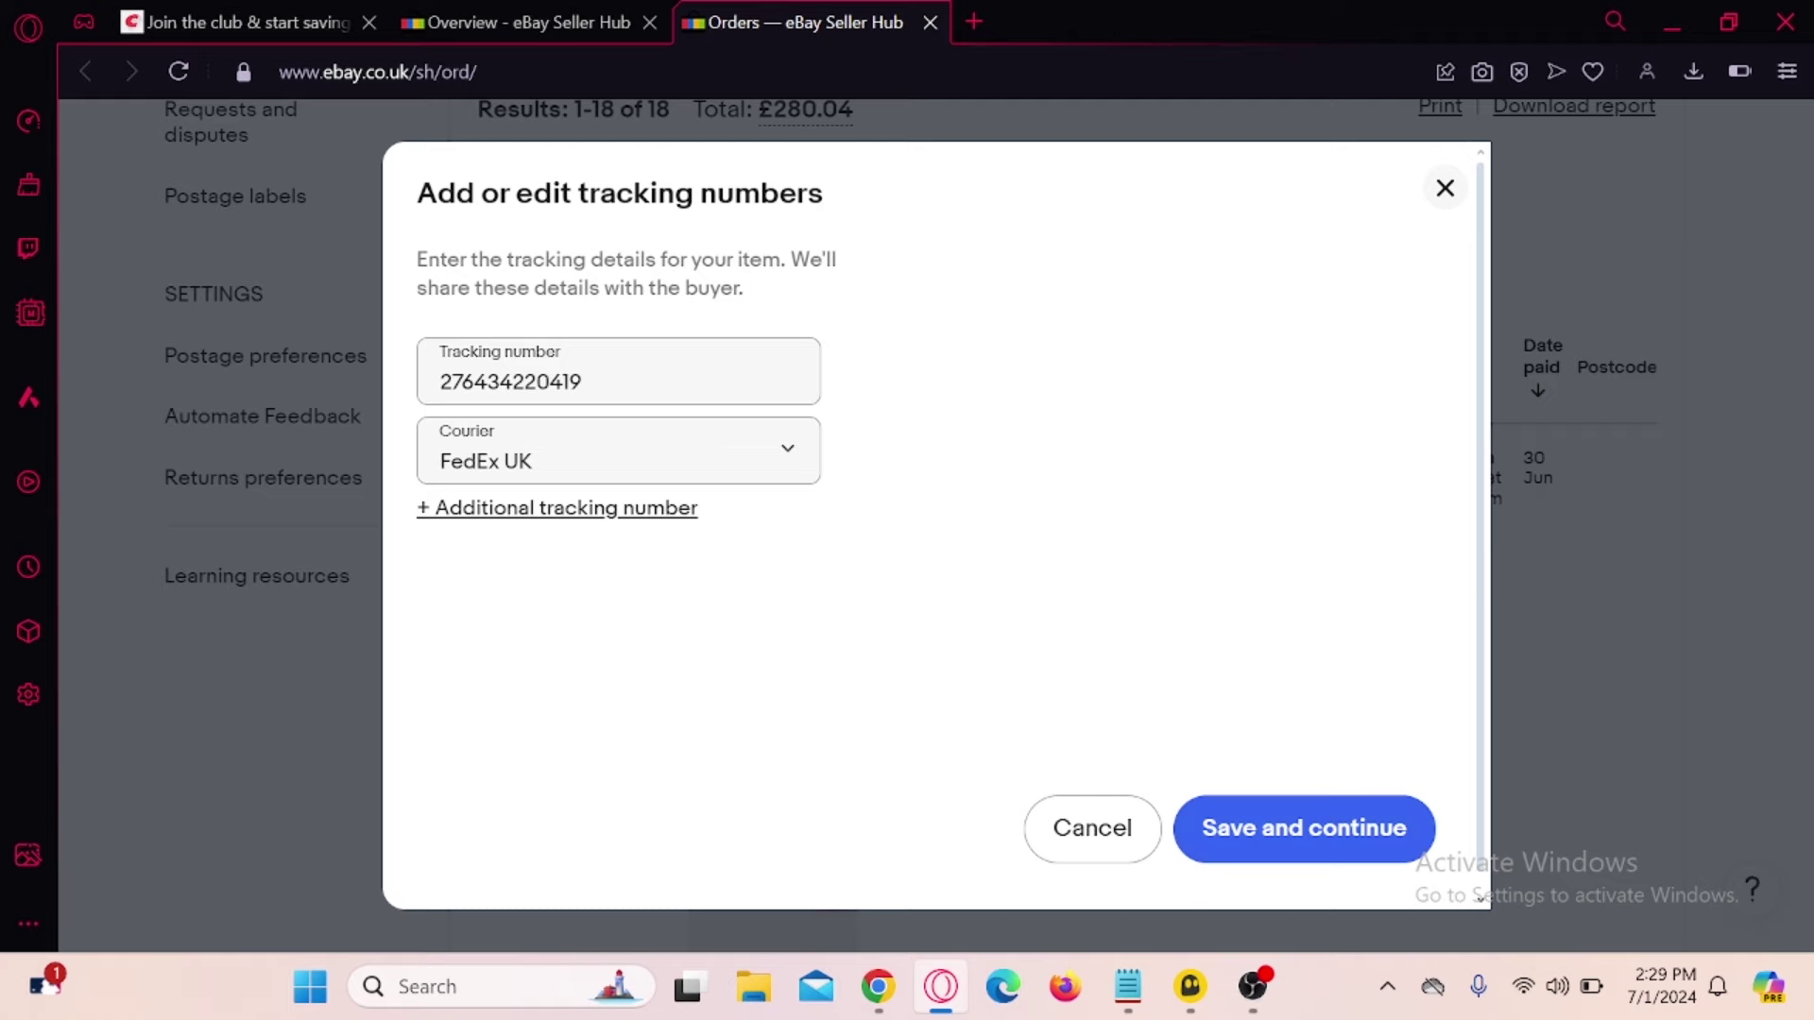
pyautogui.click(1441, 189)
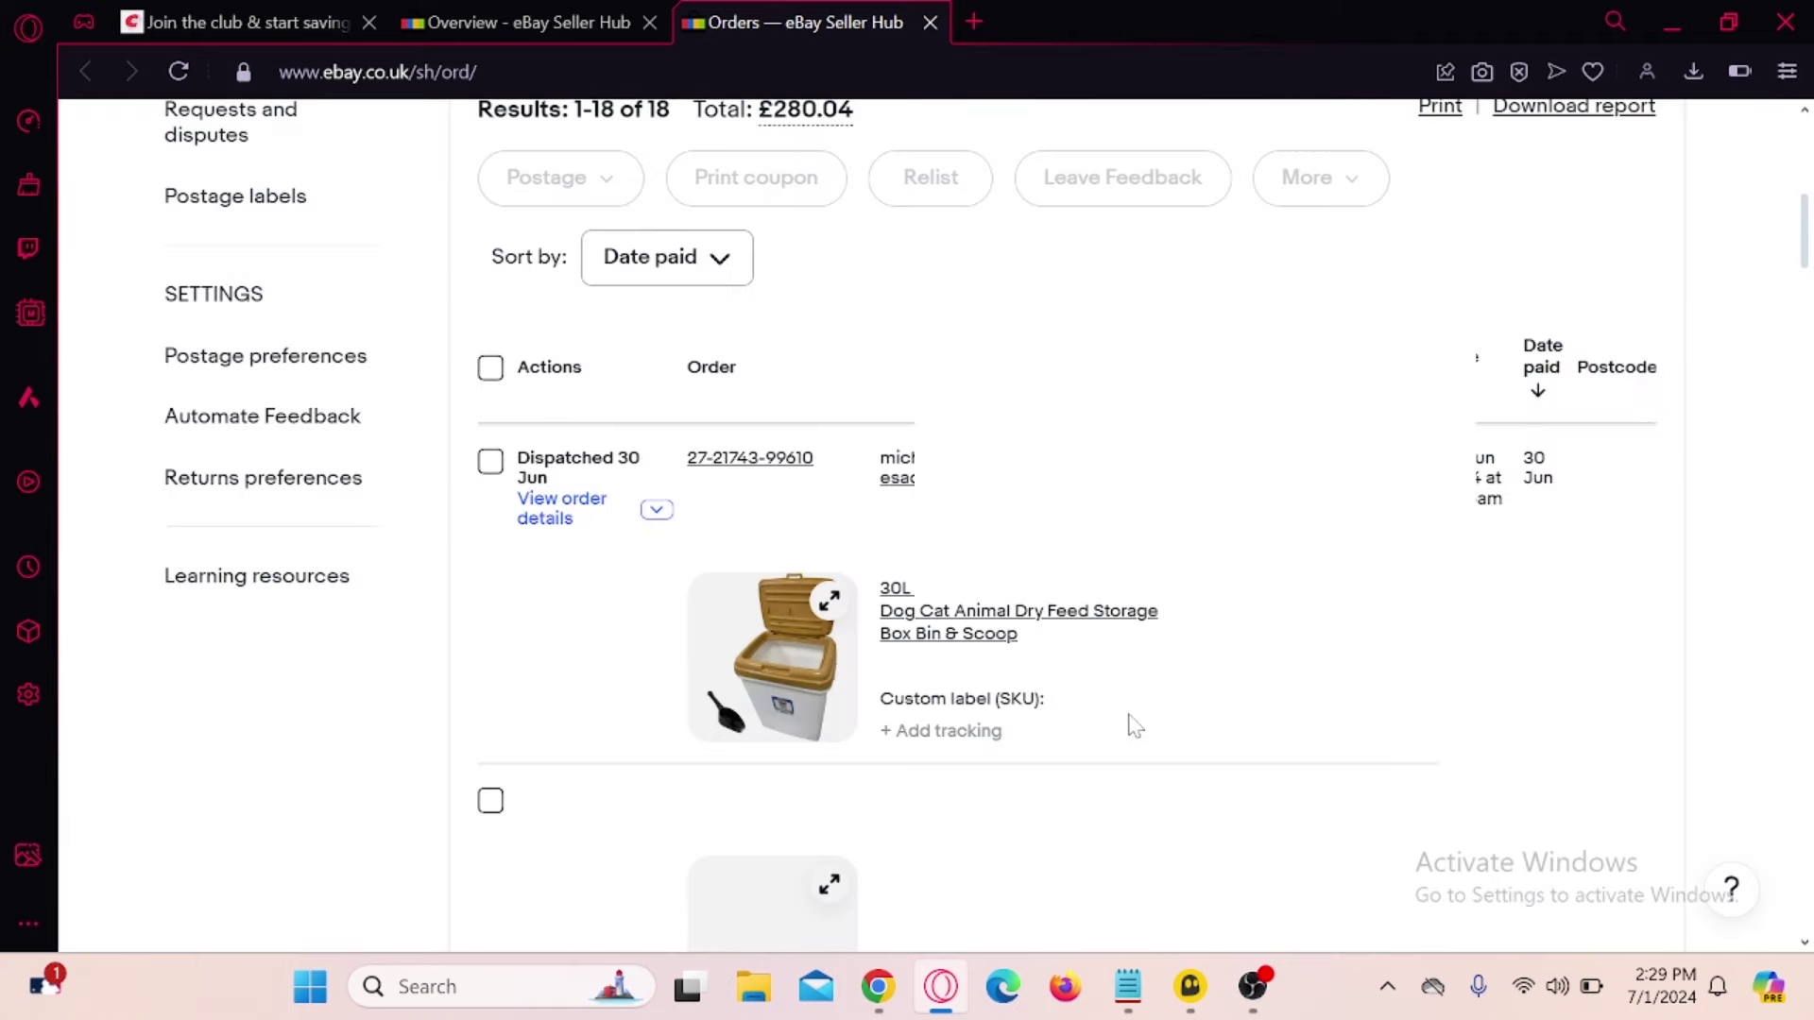
# - Switch to Tracktaco, open the FedEx tracking page for the London shipment, and check its delivery status
pyautogui.click(877, 988)
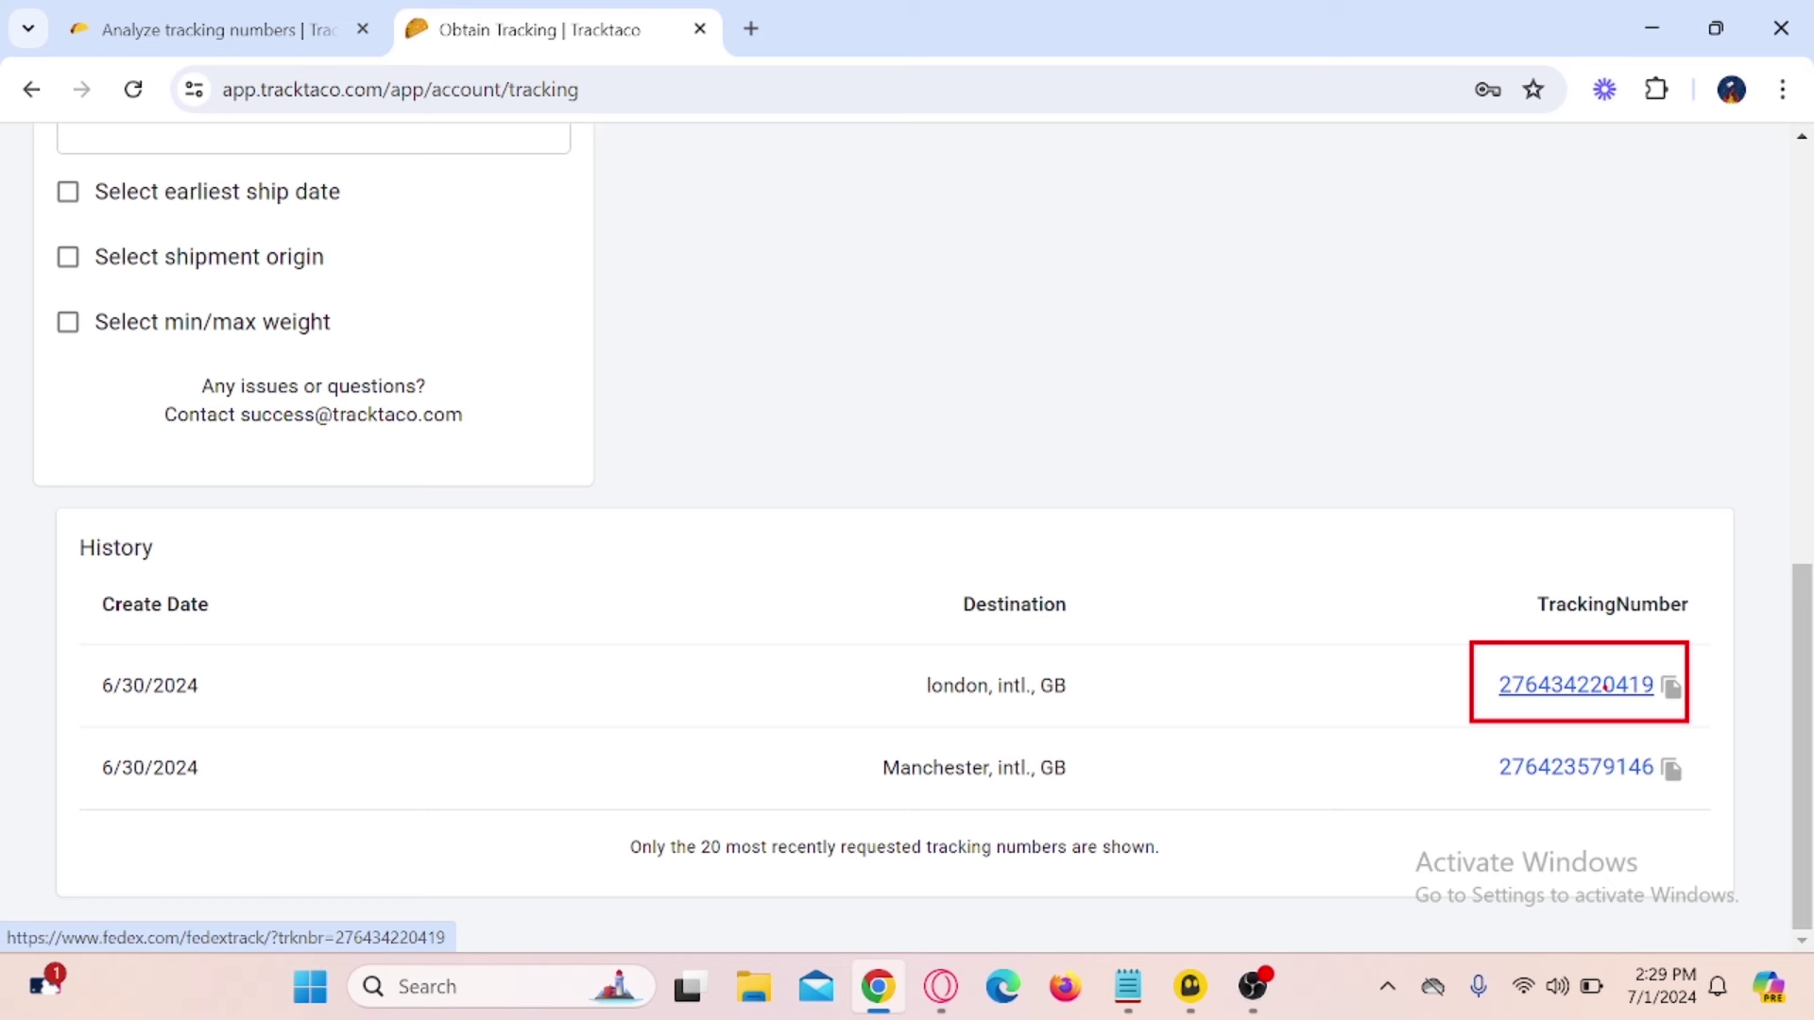
pyautogui.click(1587, 686)
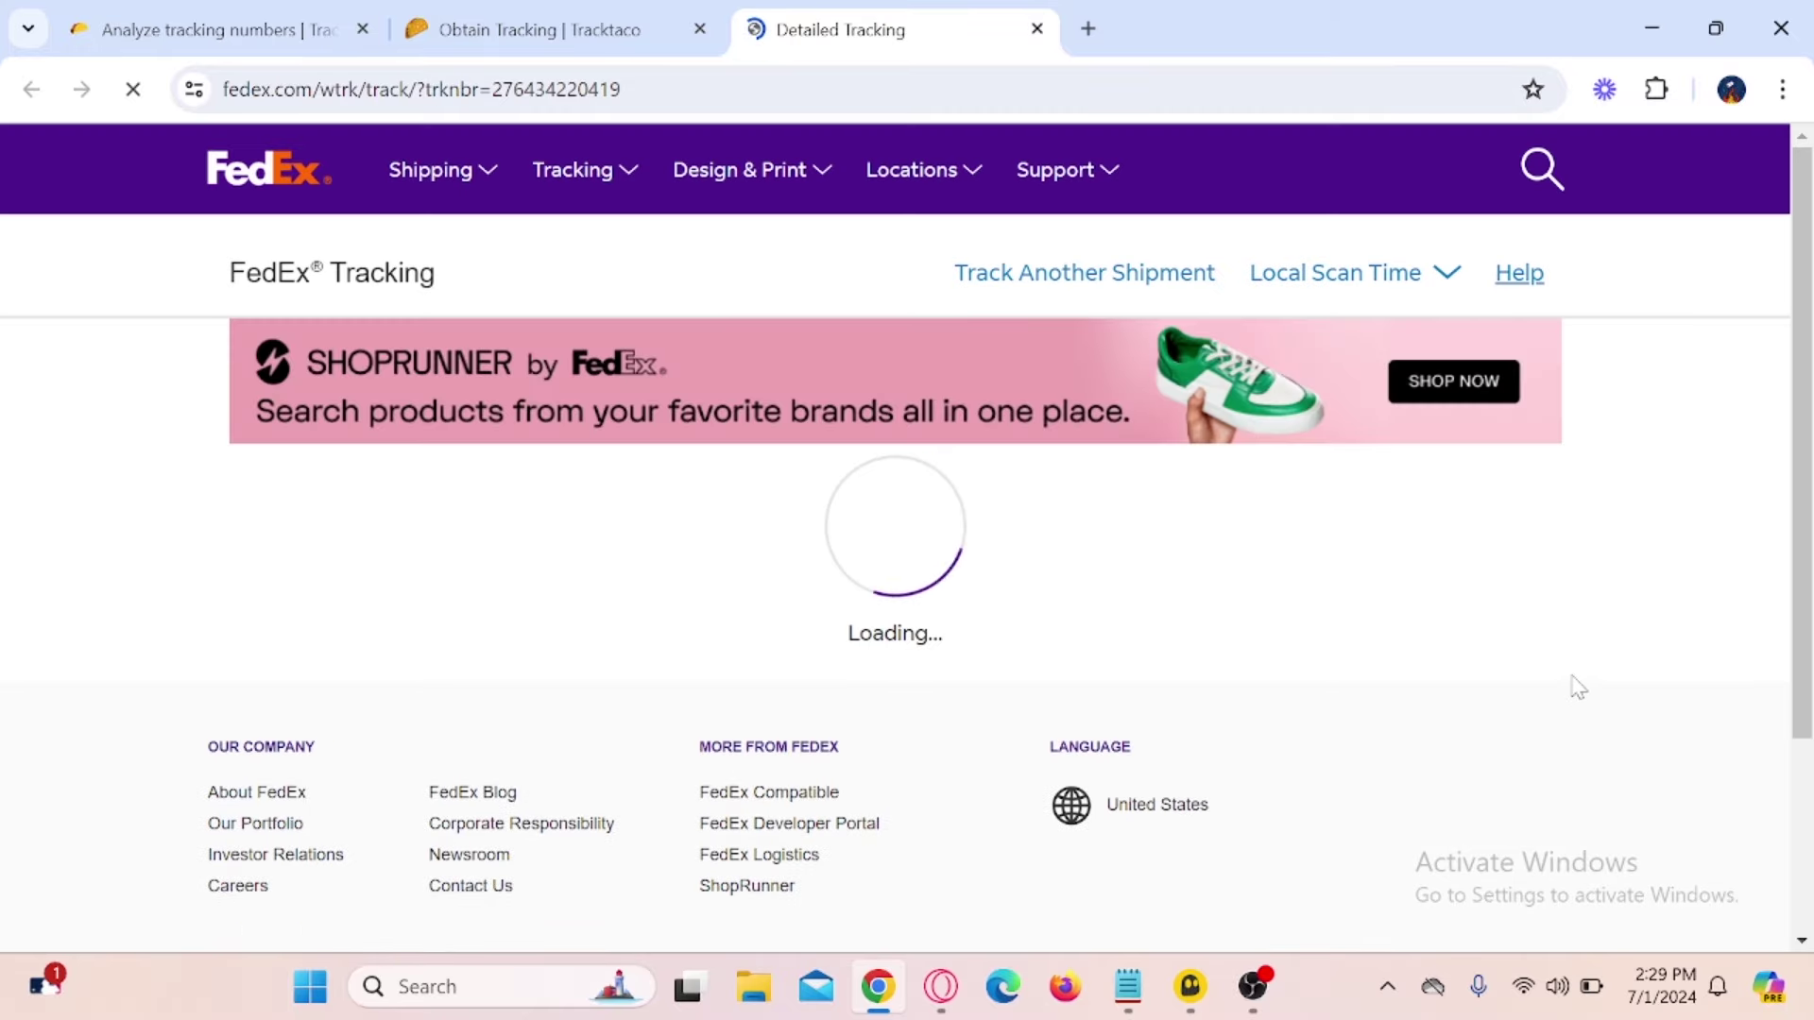
pyautogui.moveTo(626, 319); pyautogui.dragTo(964, 504)
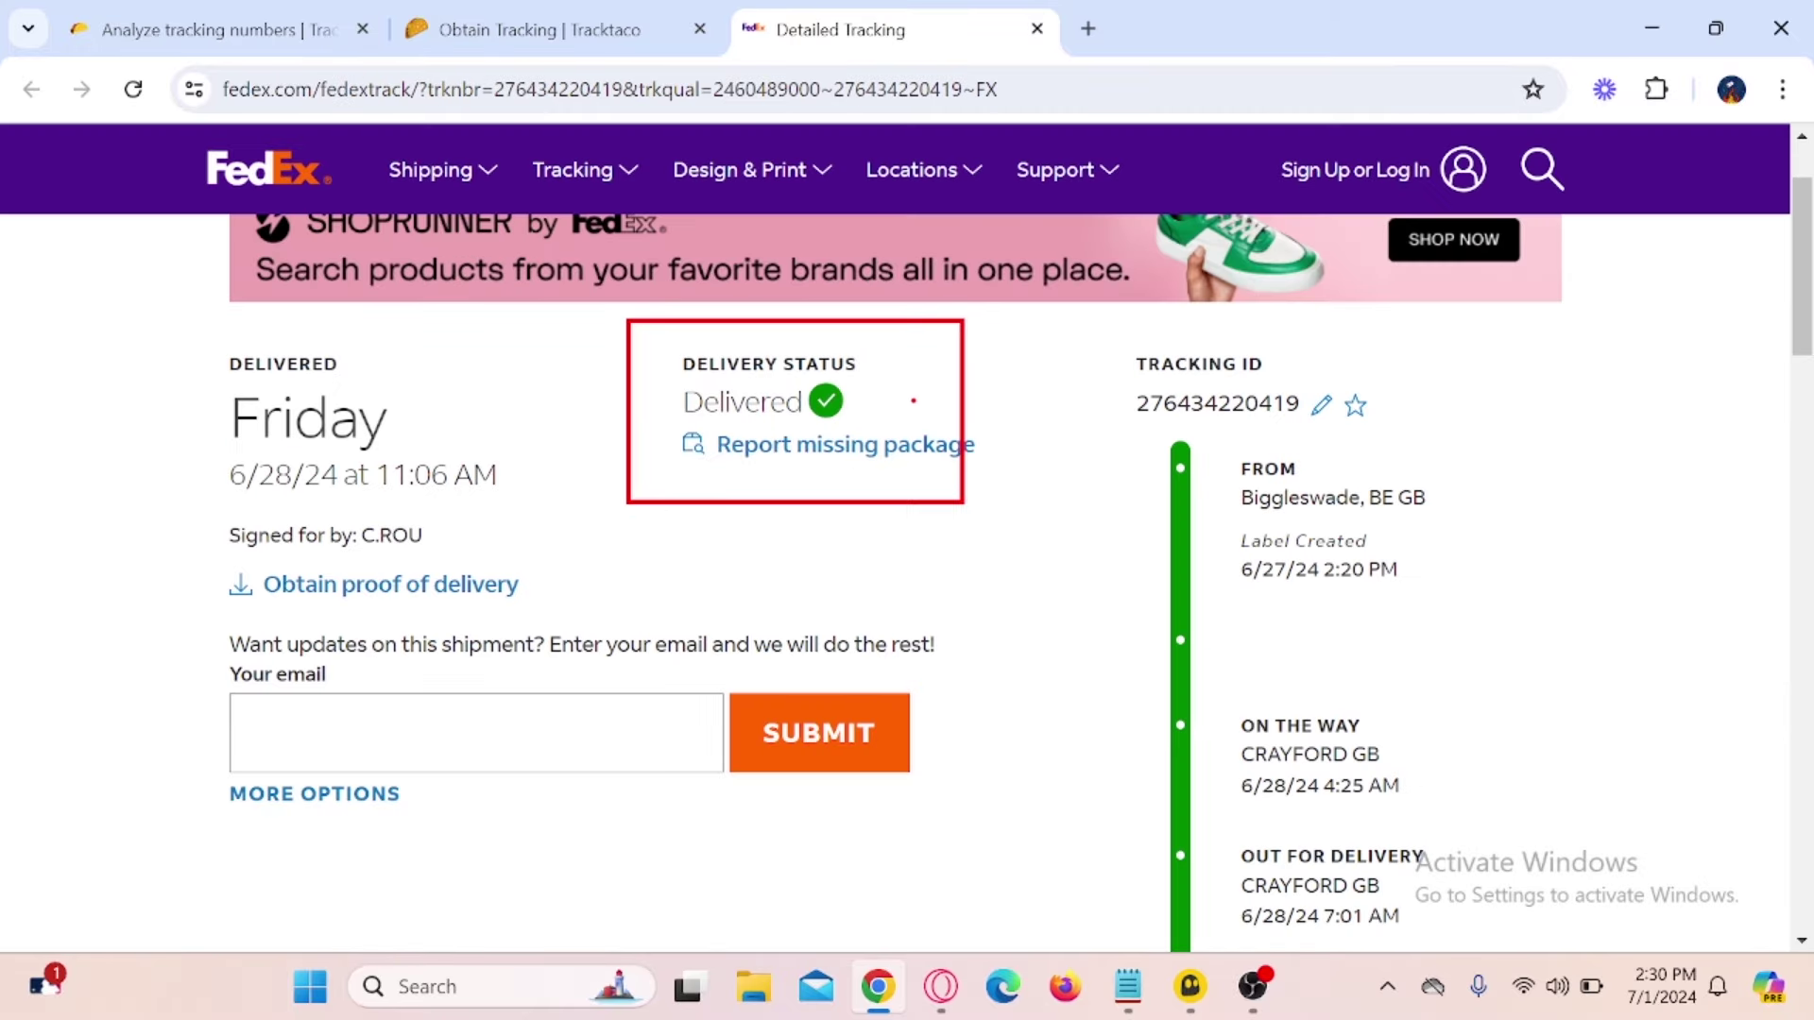
pyautogui.moveTo(163, 62); pyautogui.dragTo(508, 301)
pyautogui.moveTo(109, 503); pyautogui.dragTo(189, 313)
pyautogui.moveTo(102, 357); pyautogui.dragTo(212, 332)
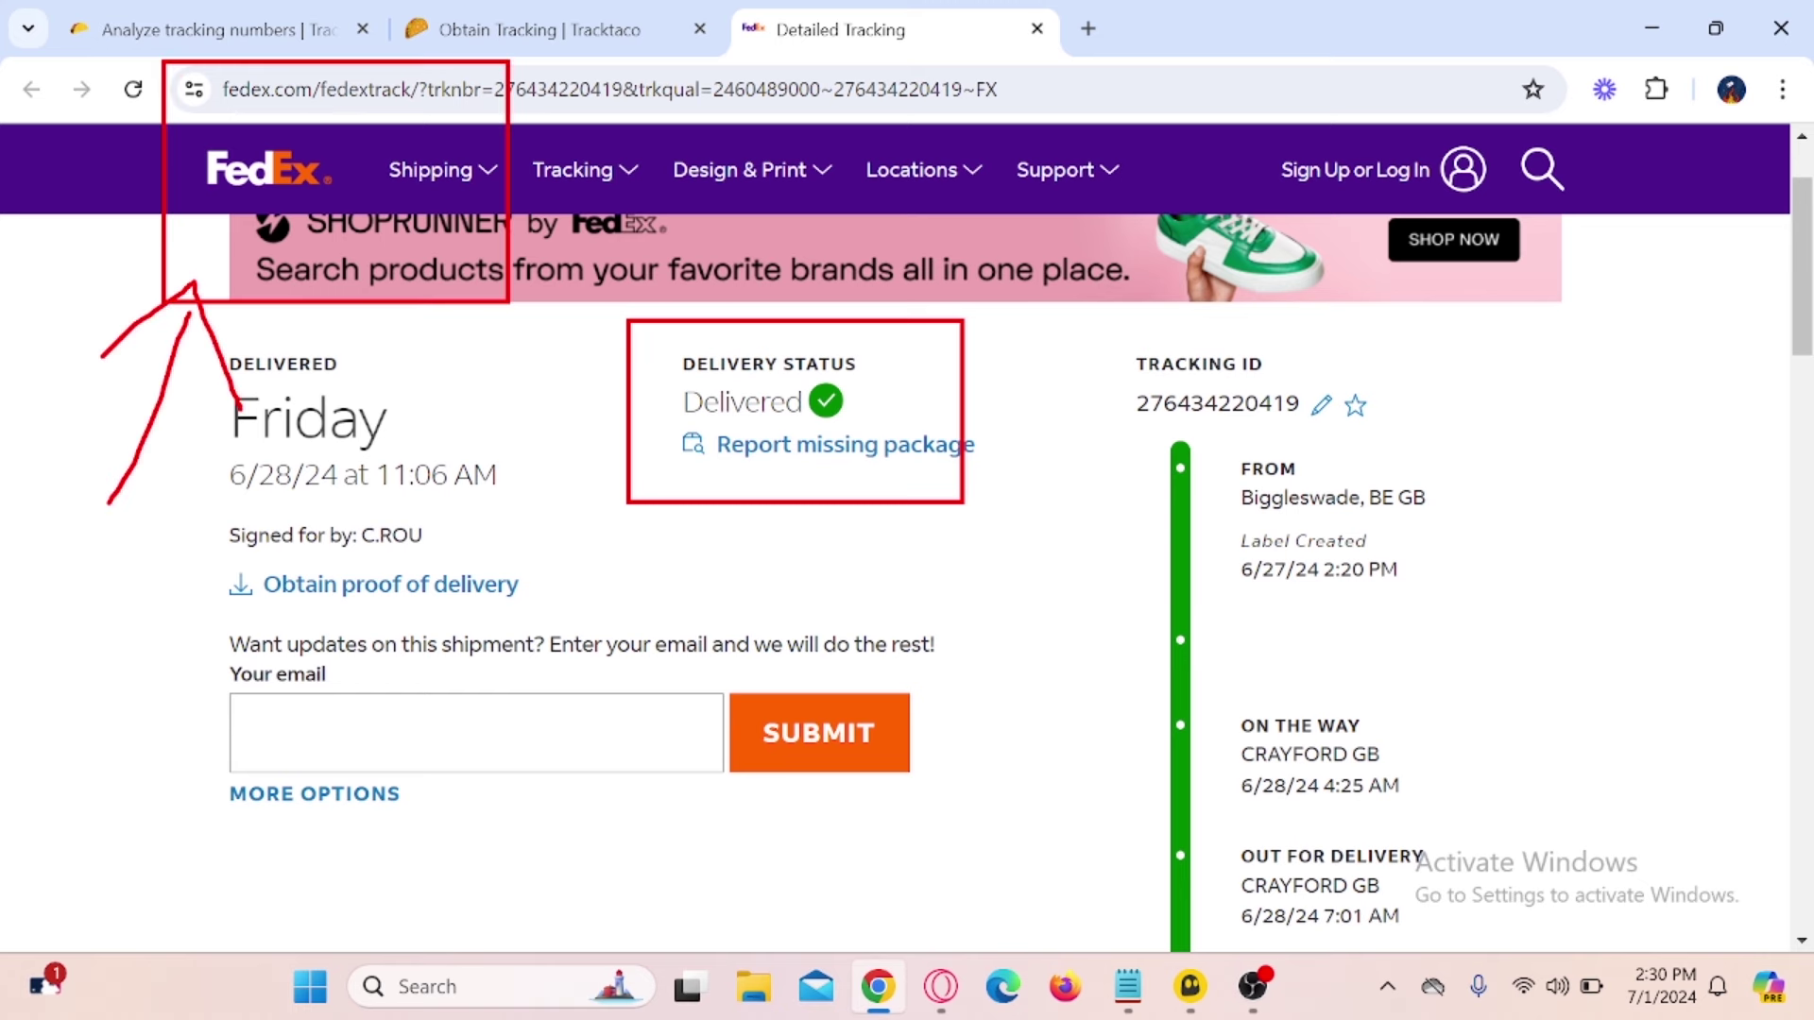
pyautogui.press('Escape')
pyautogui.scroll(-2, 219, 514)
pyautogui.scroll(2, 215, 517)
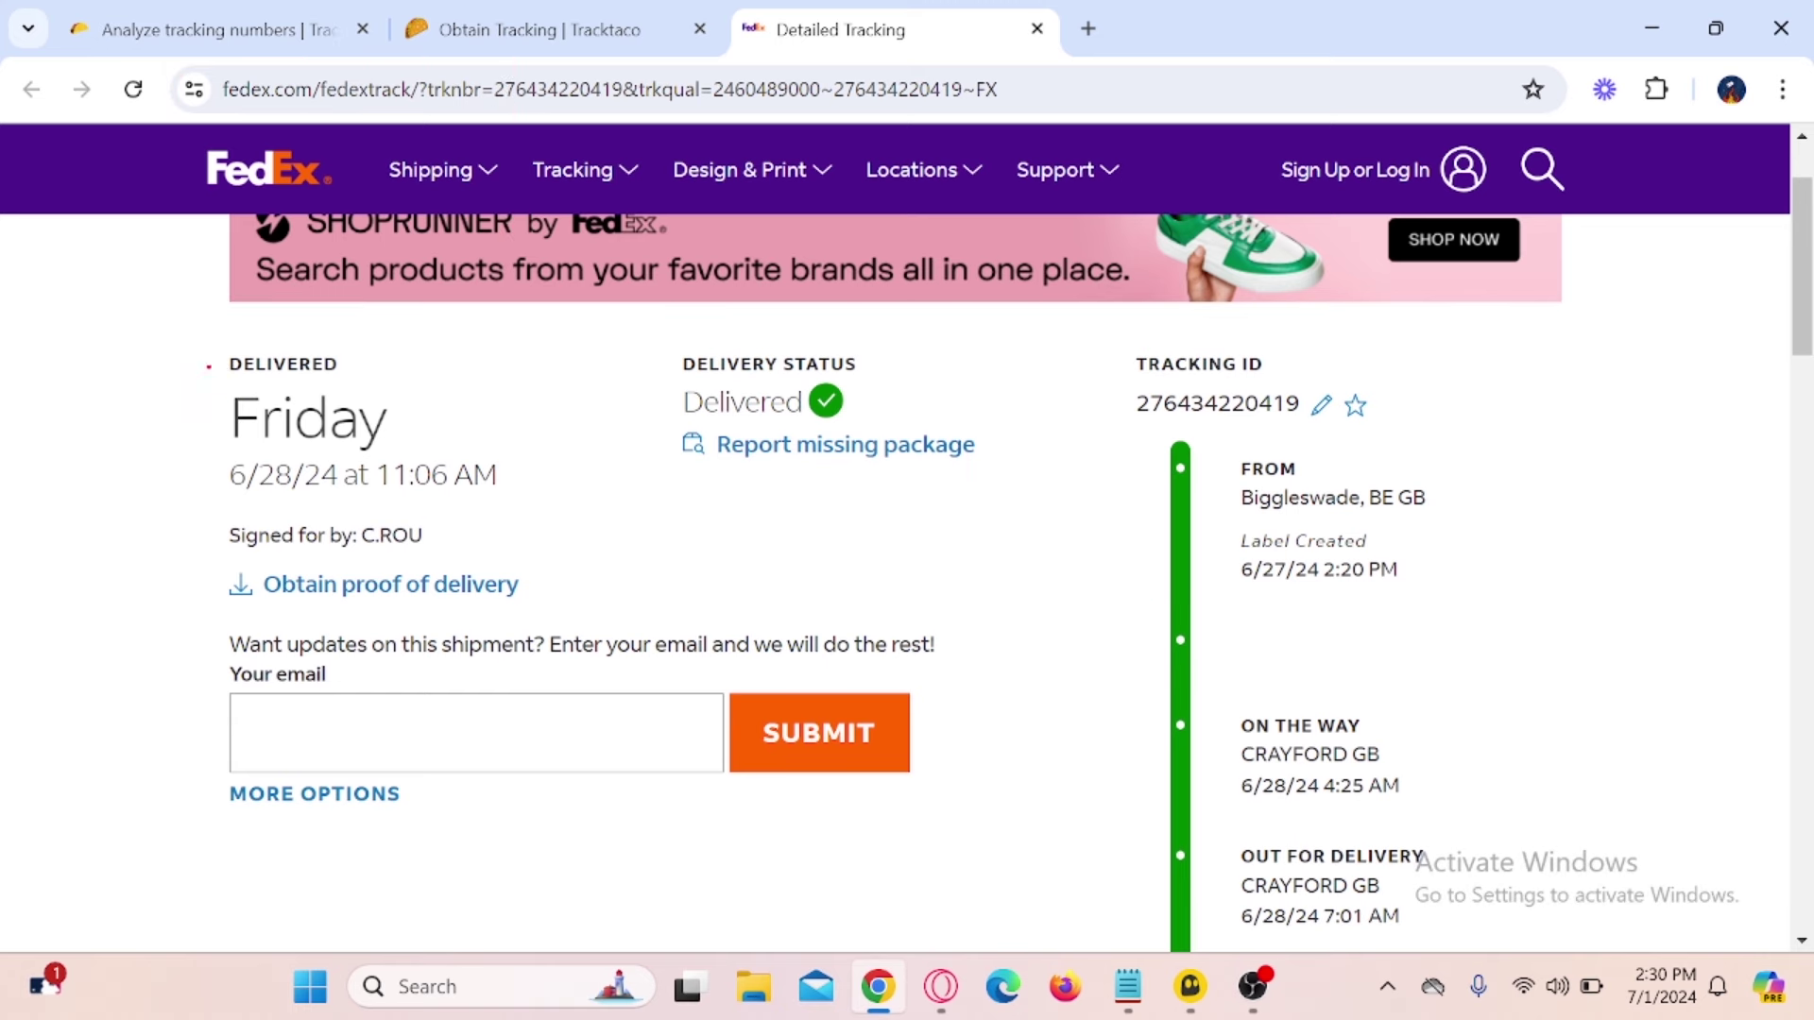
# - Examine the shipment's delivery date, travel timeline, recipient signature and shipment facts on the FedEx page
pyautogui.moveTo(192, 334); pyautogui.dragTo(456, 523)
pyautogui.press('Escape')
pyautogui.scroll(-3, 996, 619)
pyautogui.scroll(2, 997, 619)
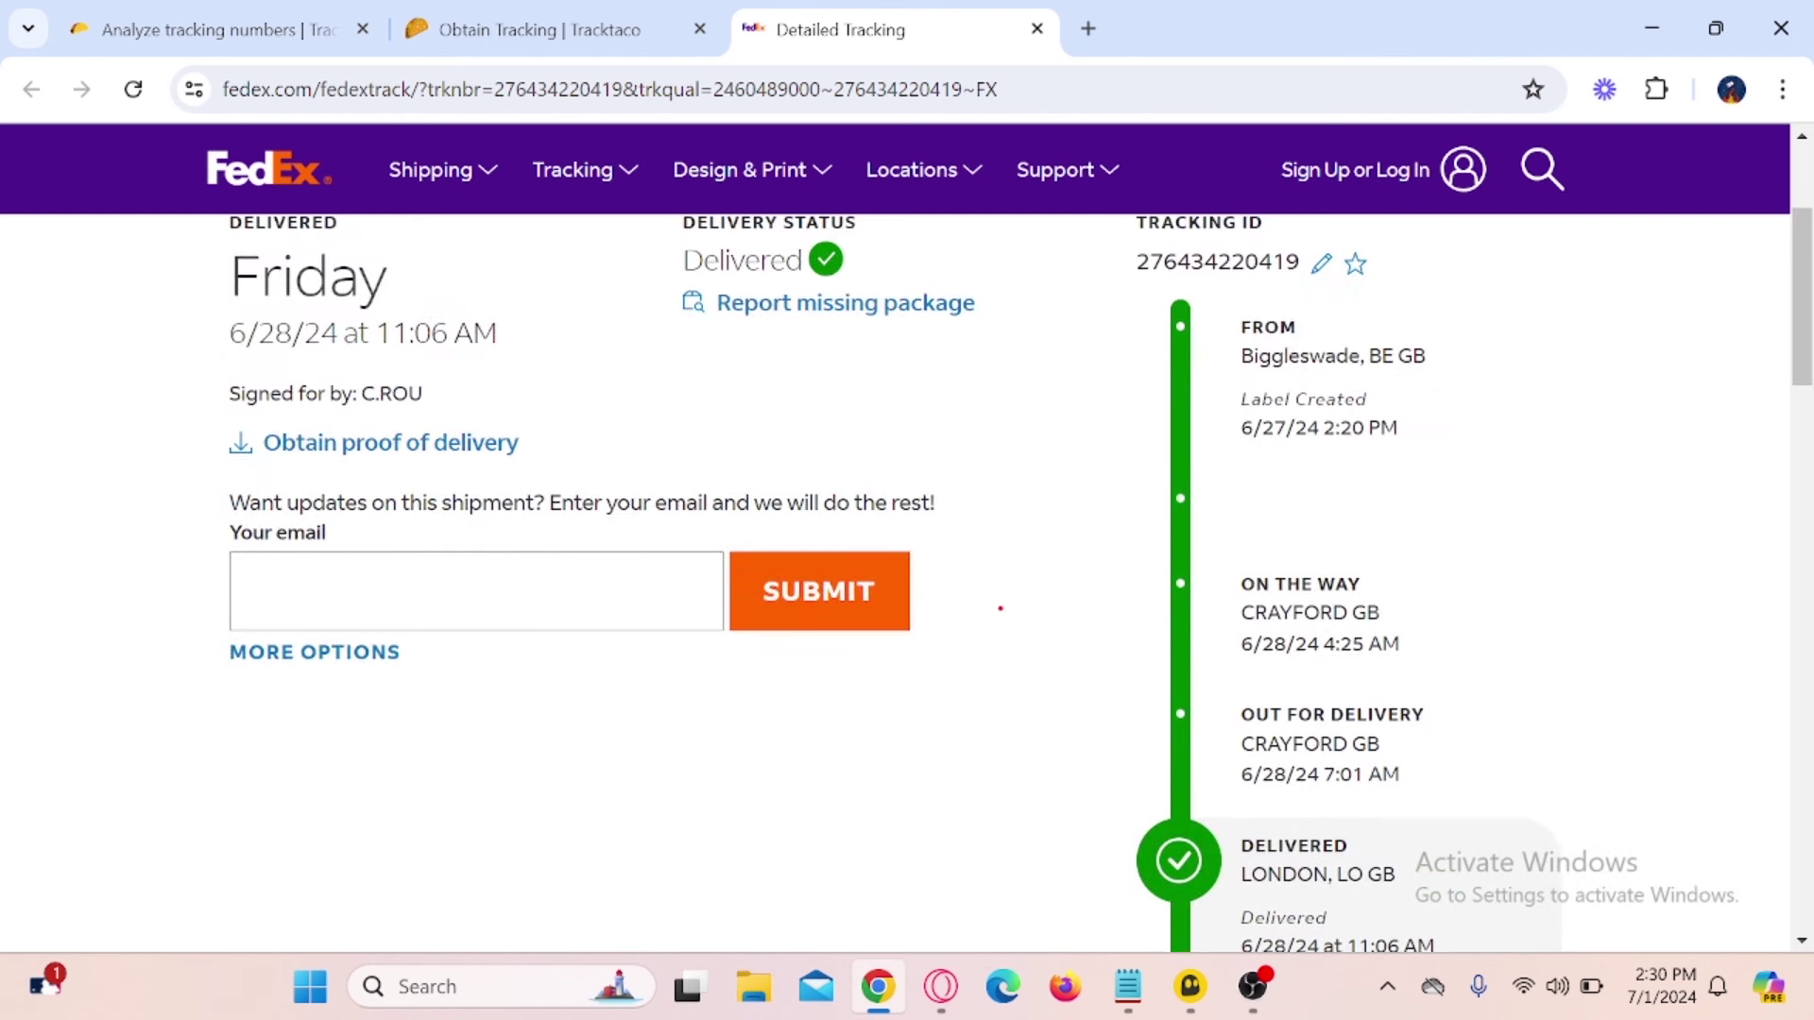
pyautogui.moveTo(1056, 242)
pyautogui.mouseDown()
pyautogui.moveTo(1379, 735)
pyautogui.moveTo(1496, 971)
pyautogui.mouseUp()
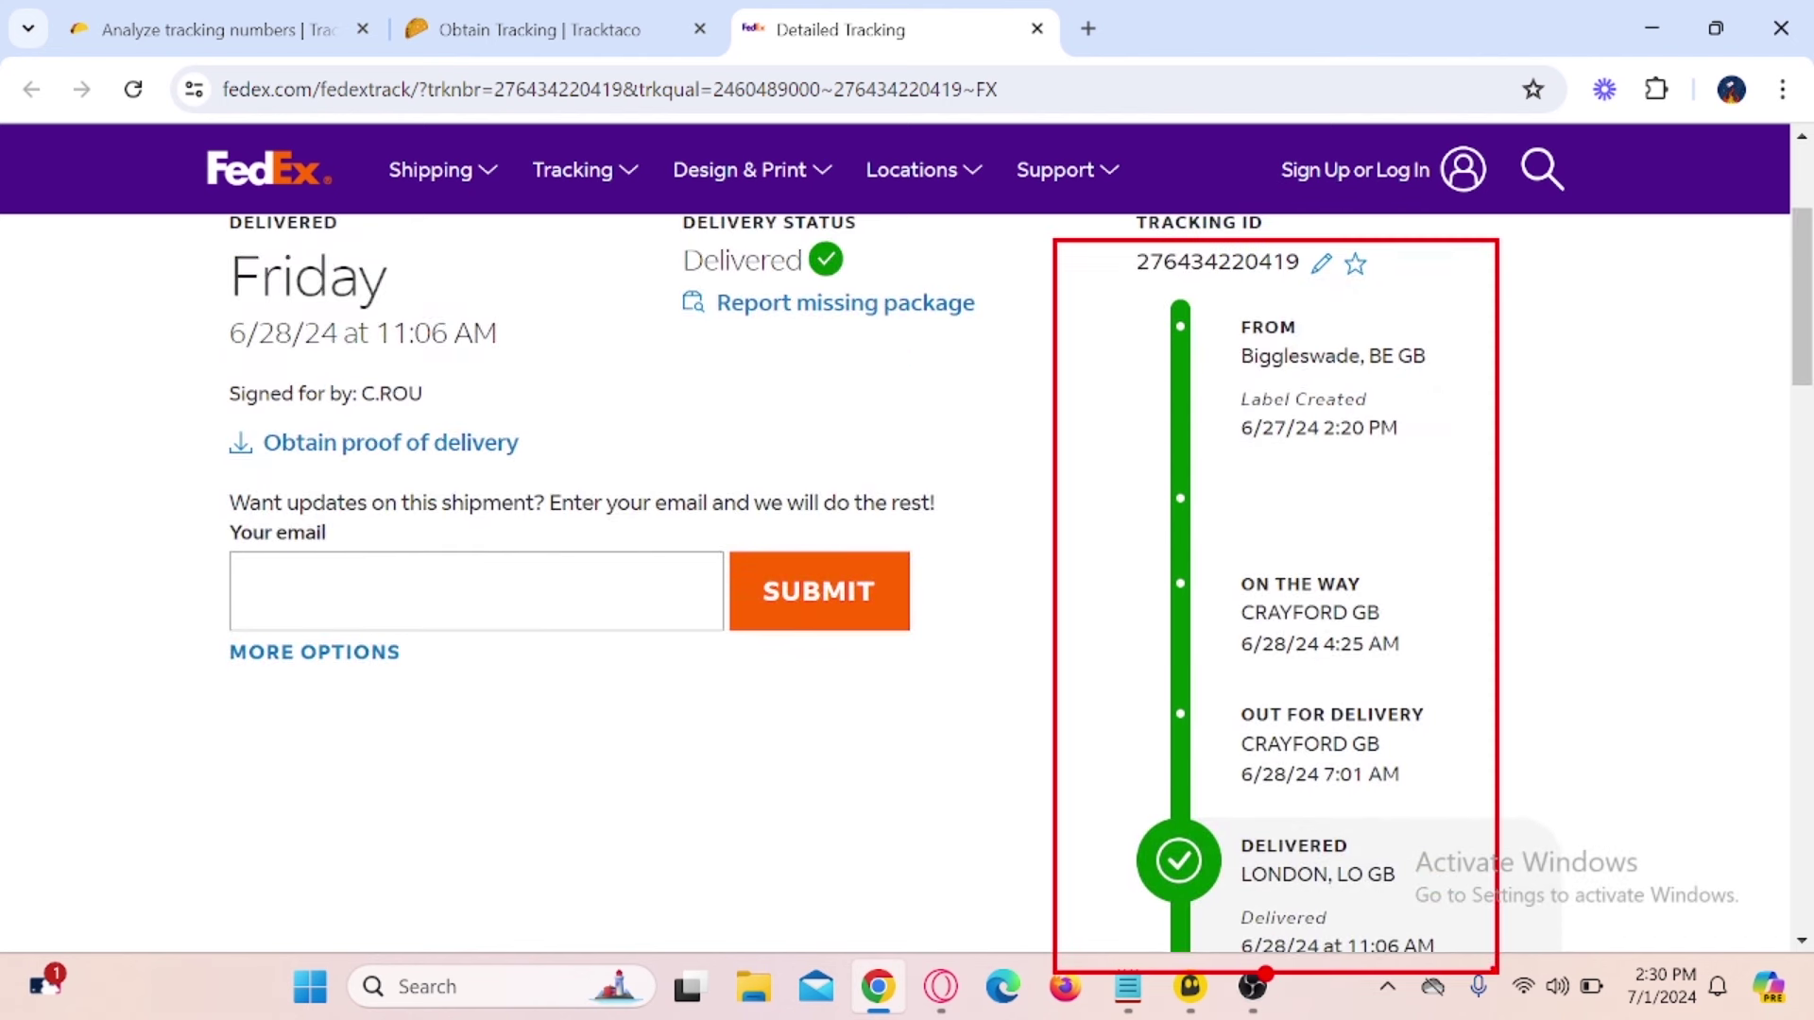
pyautogui.press('Escape')
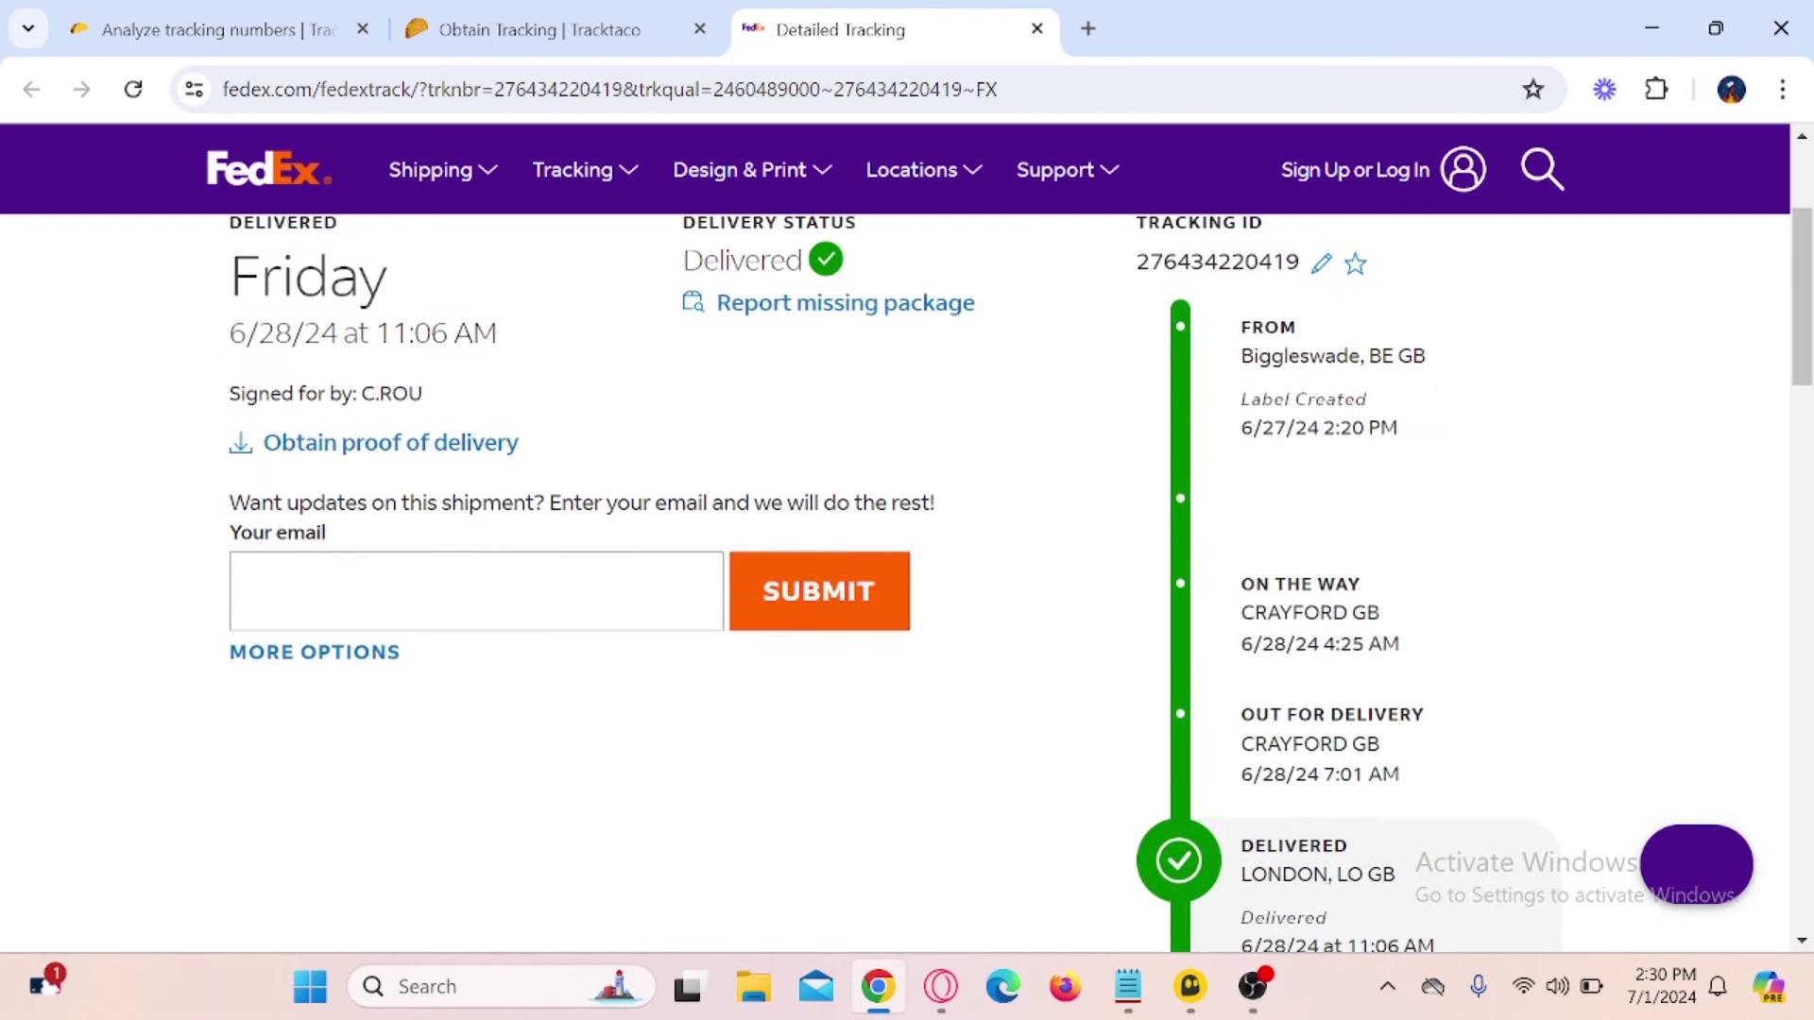
pyautogui.moveTo(198, 403)
pyautogui.mouseDown()
pyautogui.moveTo(583, 480)
pyautogui.moveTo(664, 428)
pyautogui.mouseUp()
pyautogui.press('Escape')
pyautogui.scroll(-5, 1059, 539)
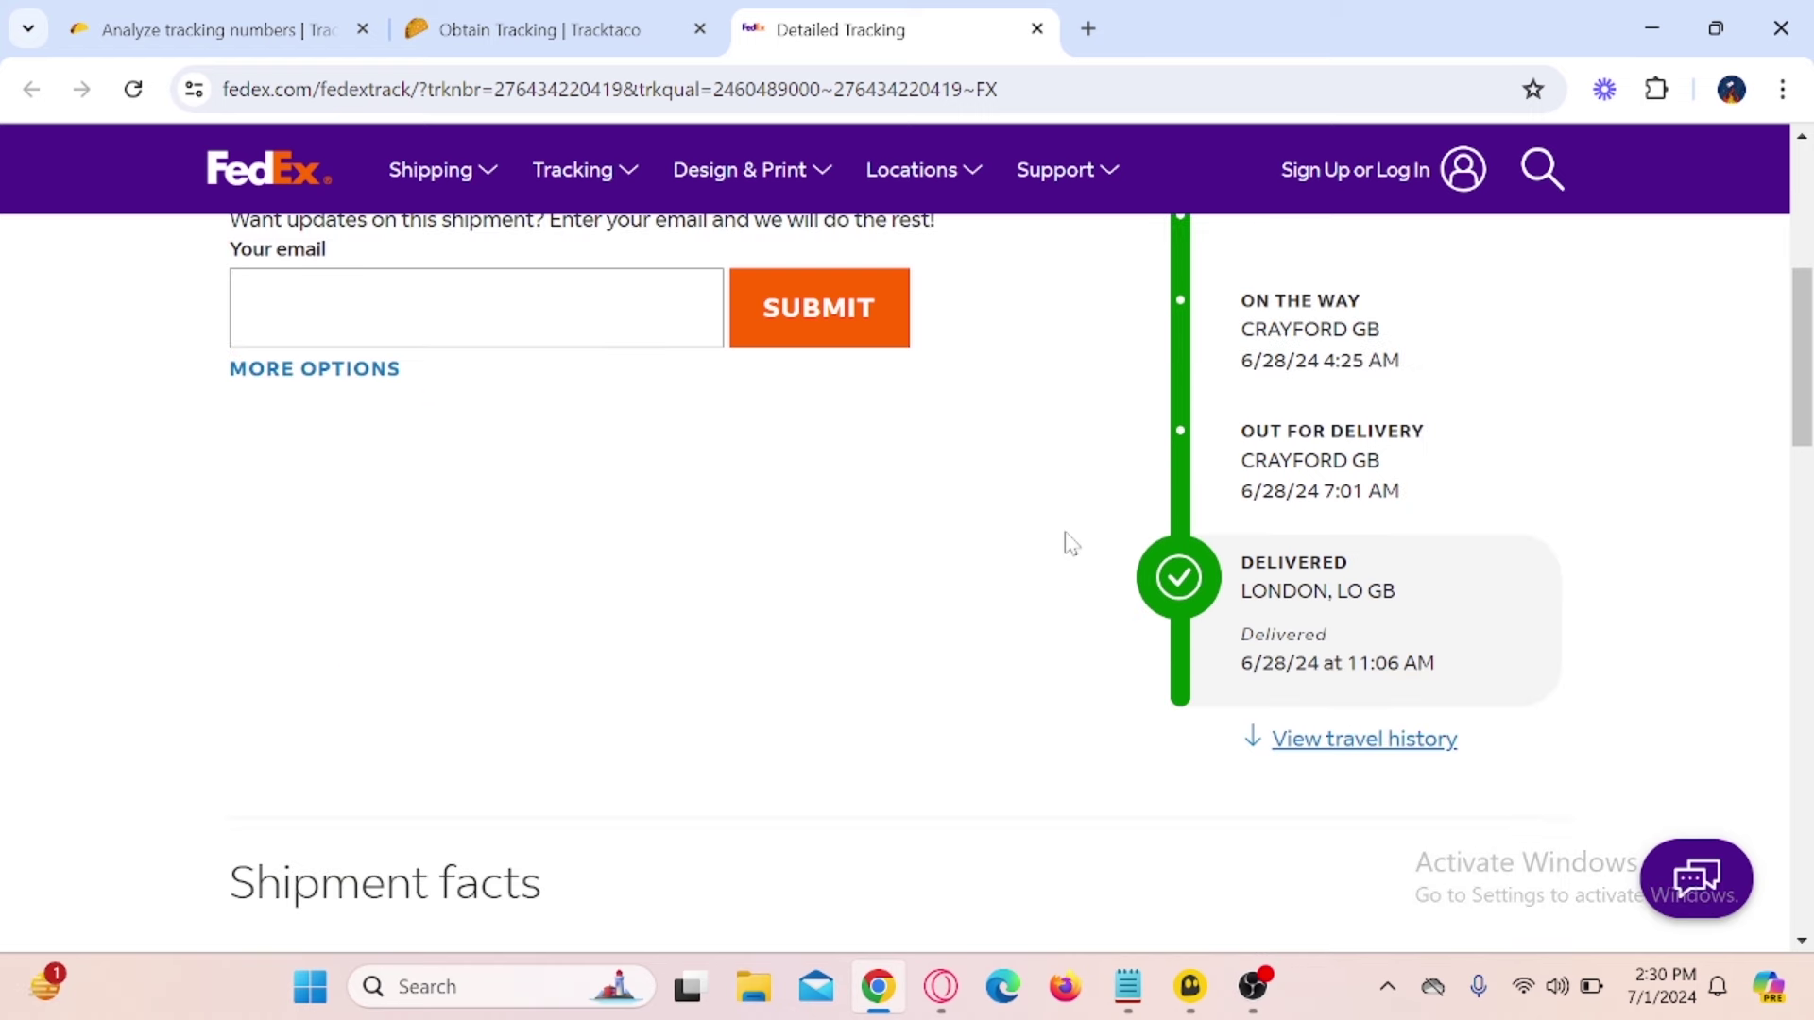
pyautogui.scroll(3, 1068, 540)
pyautogui.scroll(-4, 1070, 543)
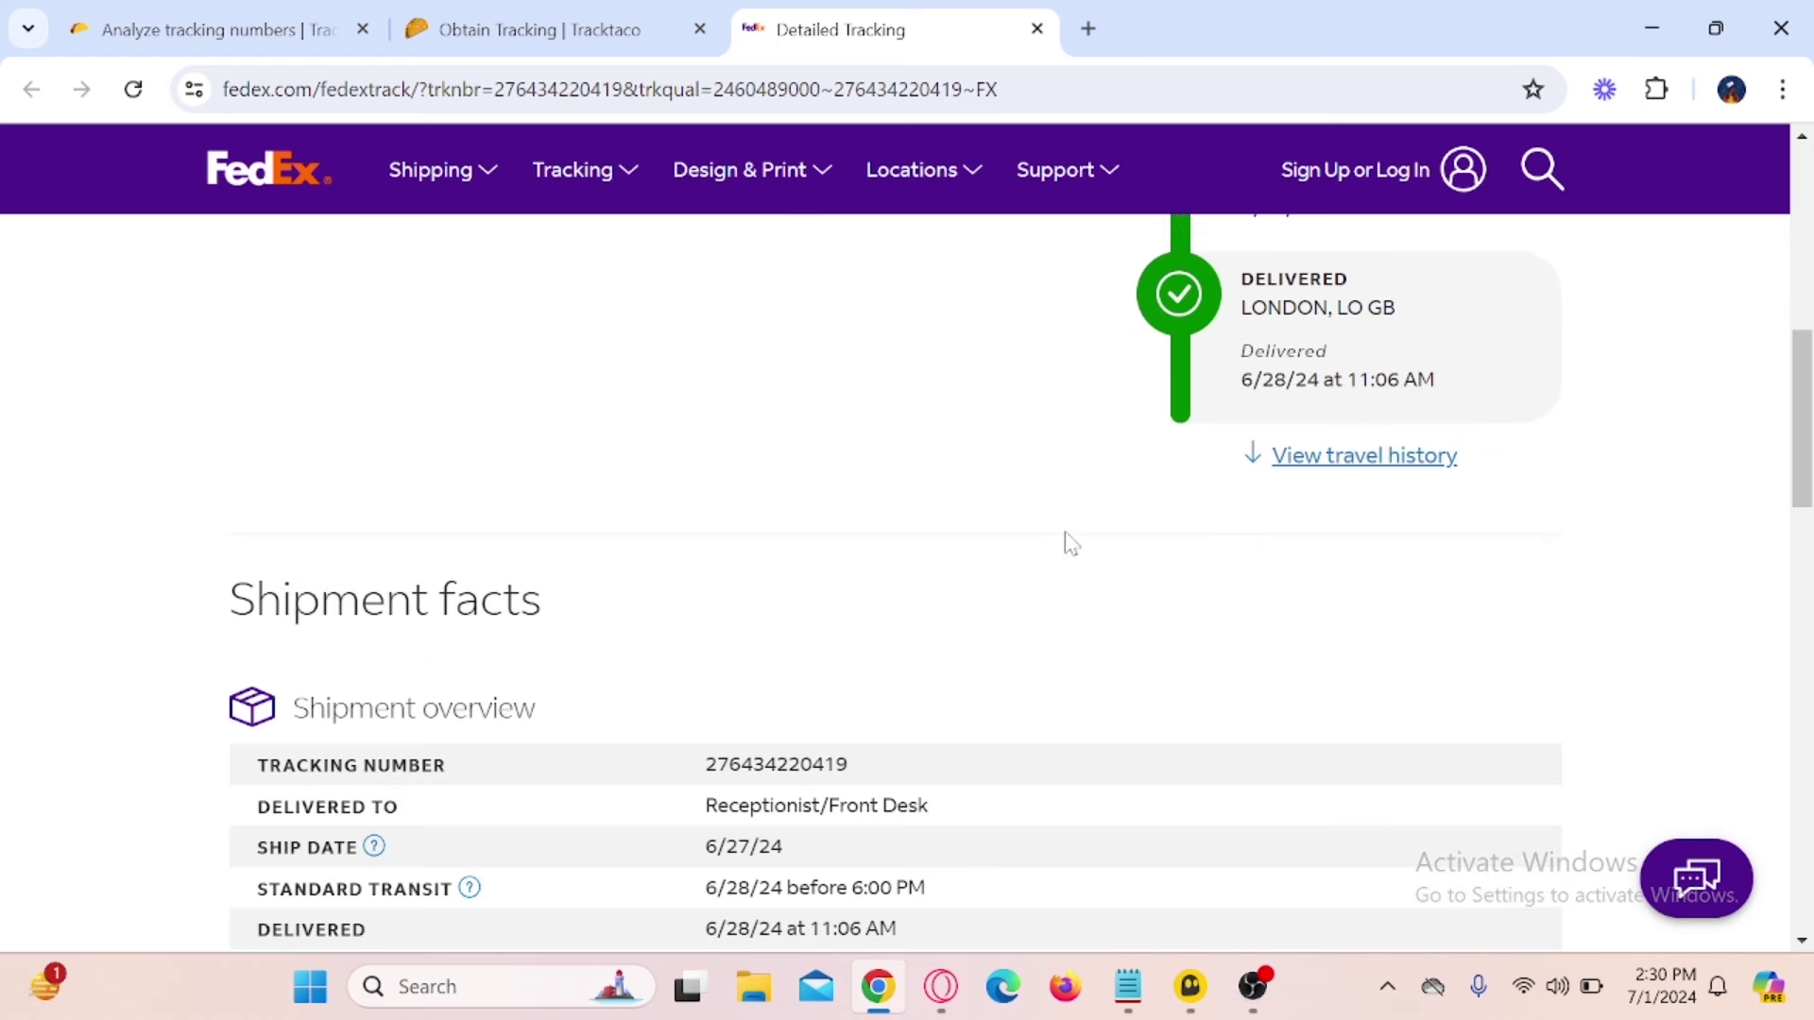
pyautogui.scroll(8, 964, 620)
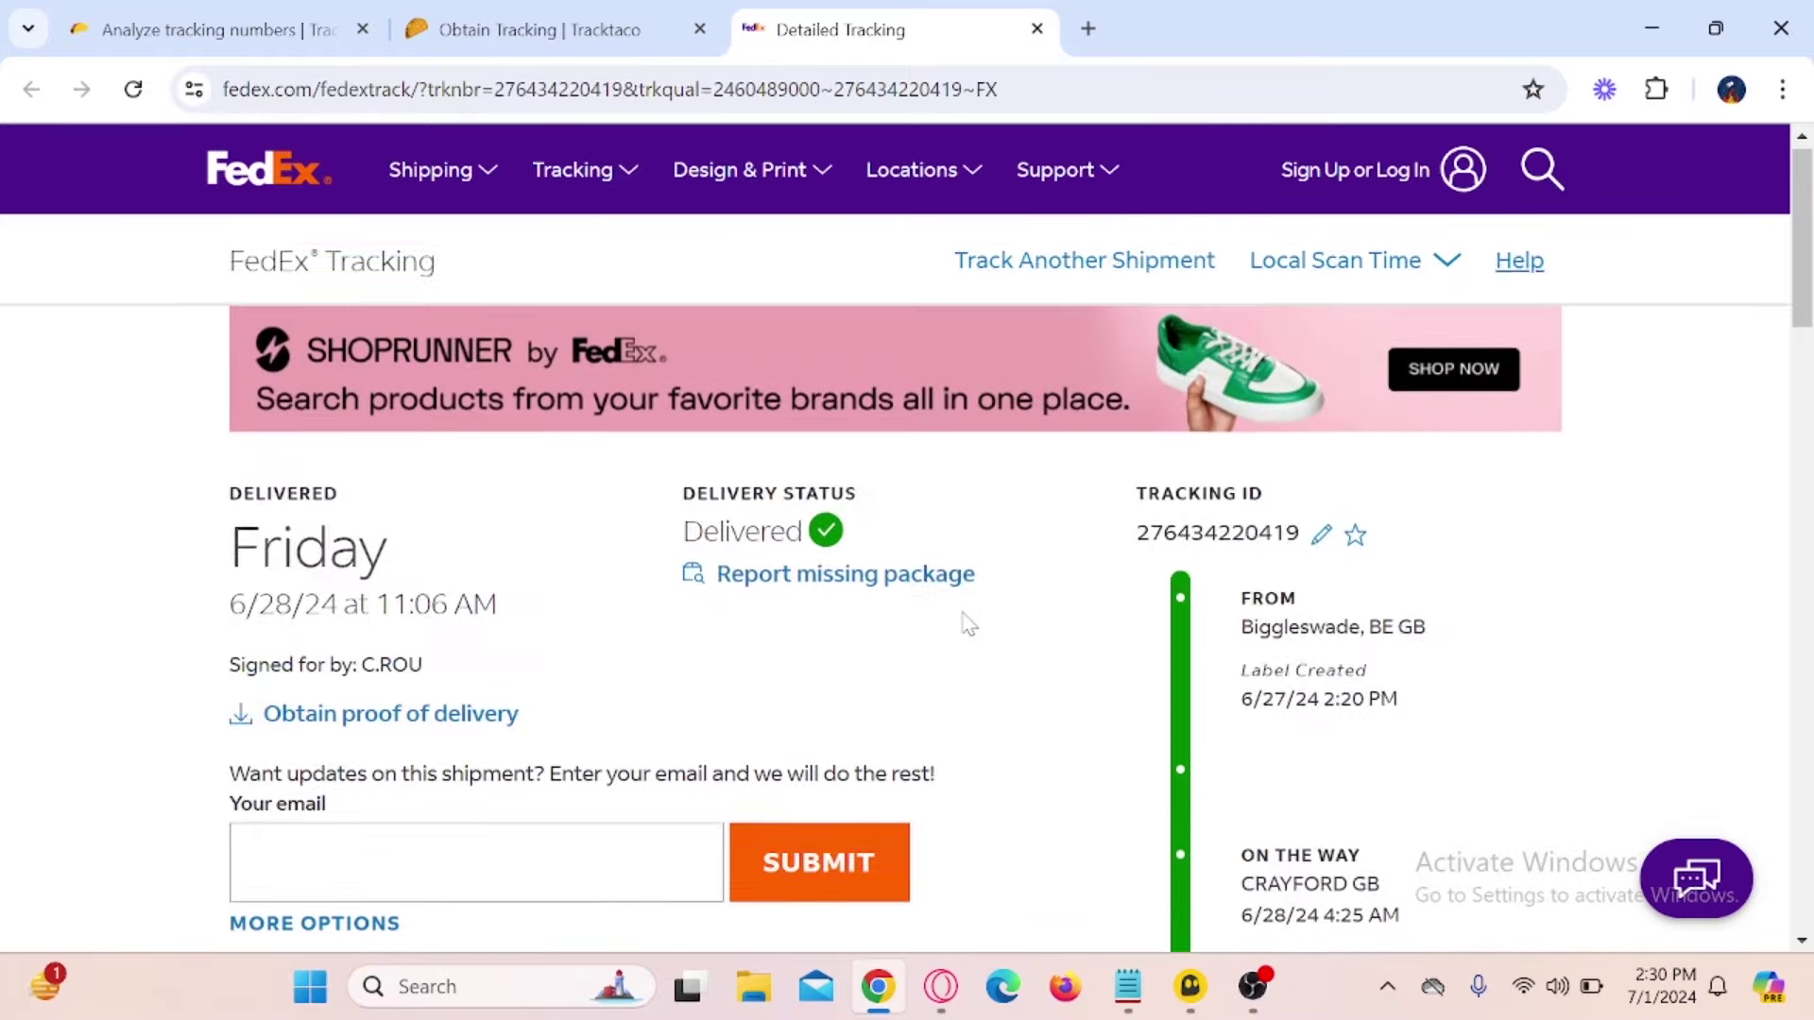
# - Return to the Tracktaco account page and review the Simple and Advanced ways of obtaining tracking
pyautogui.click(480, 31)
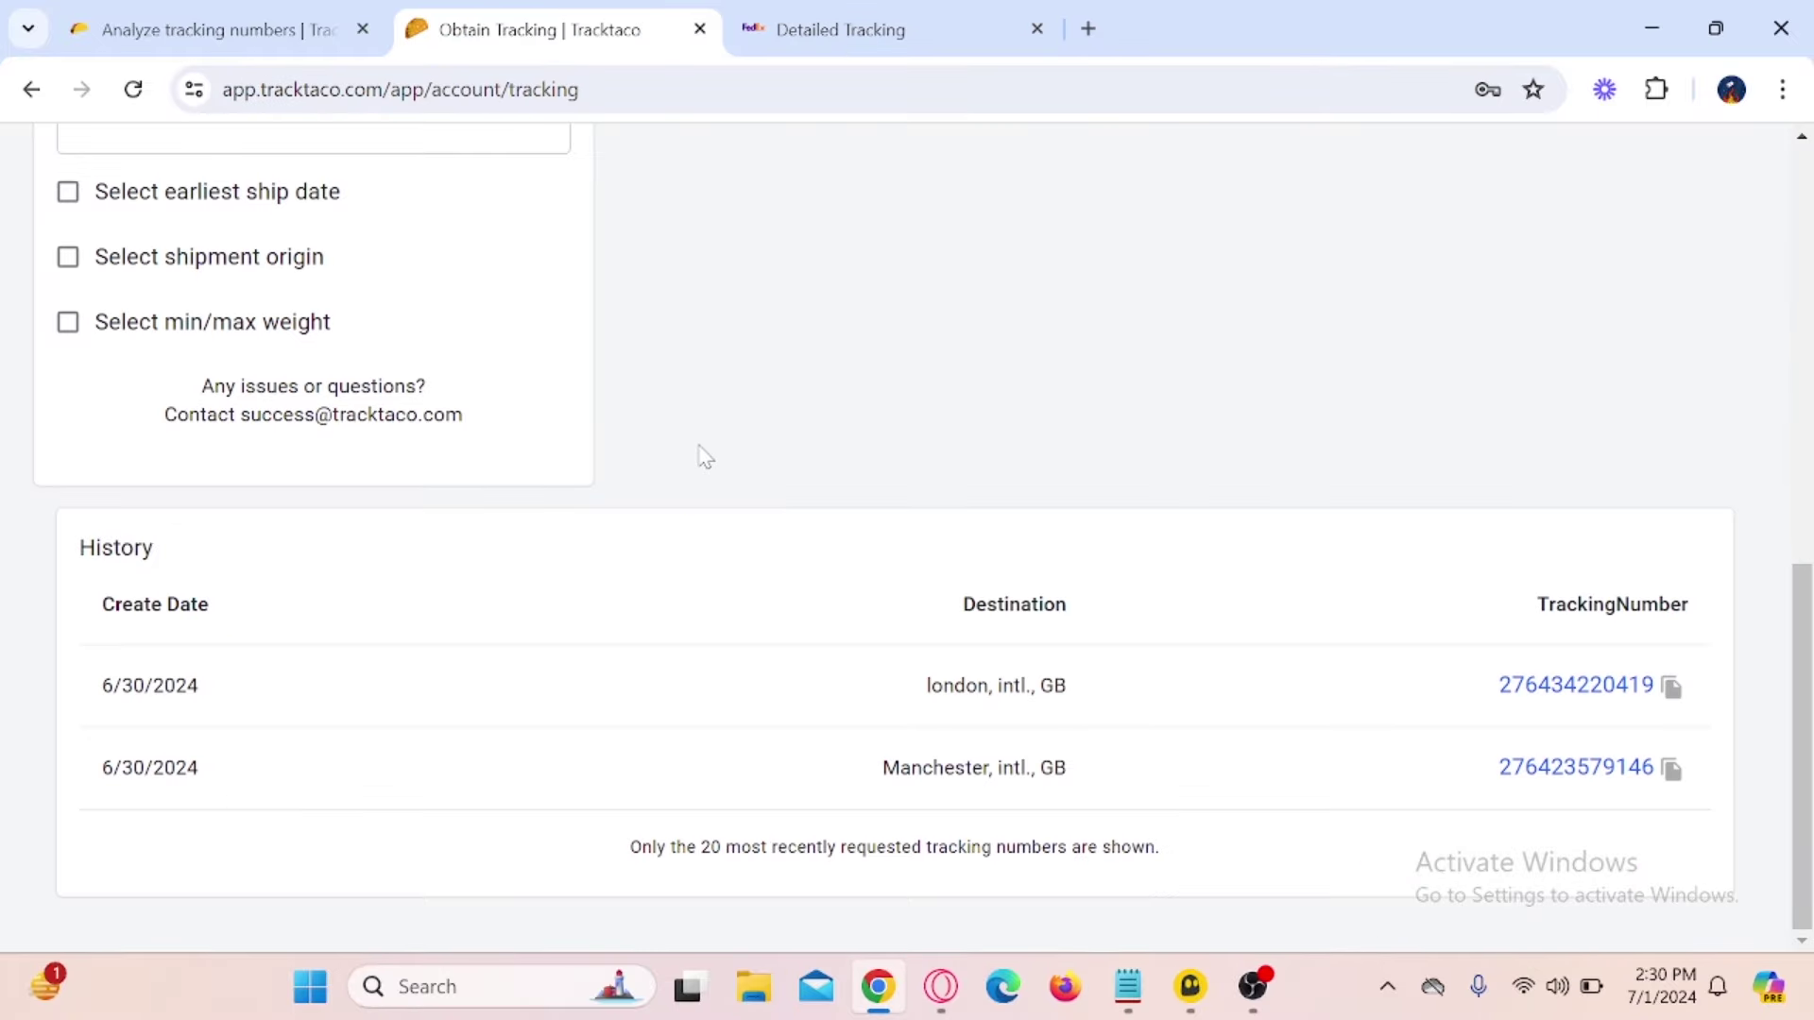
pyautogui.scroll(8, 706, 457)
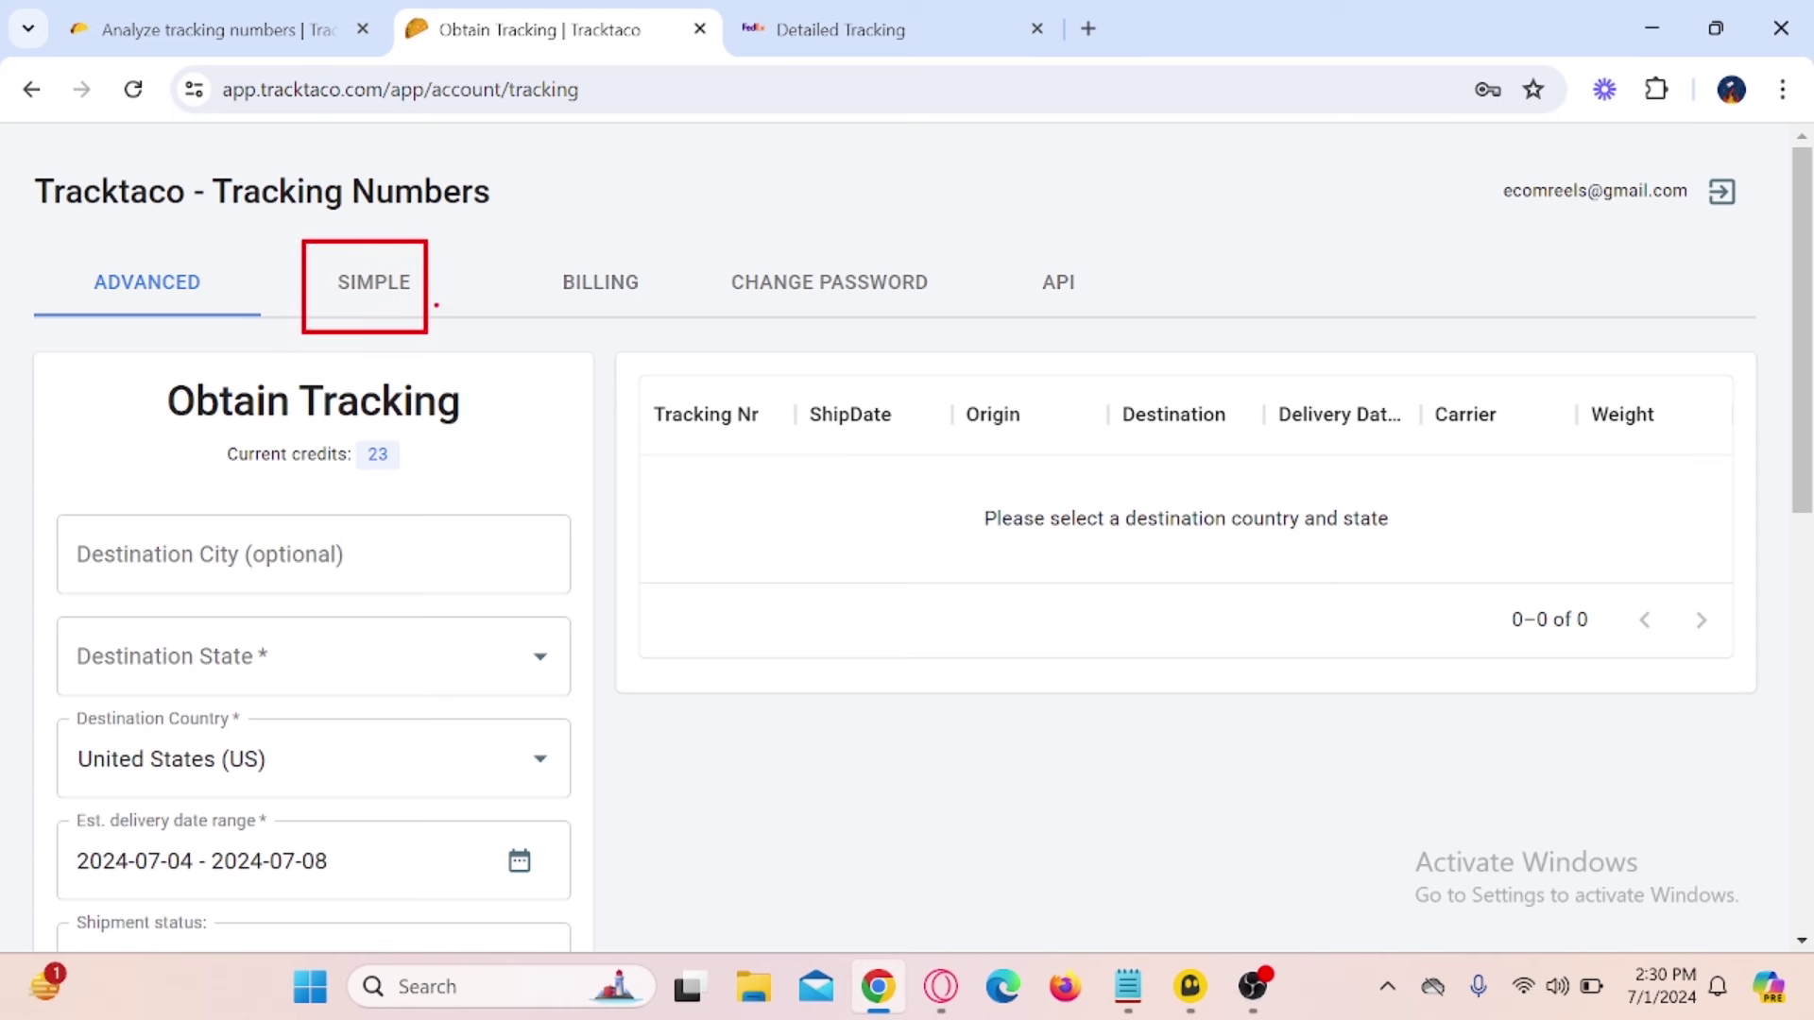
pyautogui.moveTo(437, 305); pyautogui.dragTo(526, 248)
pyautogui.press('Escape')
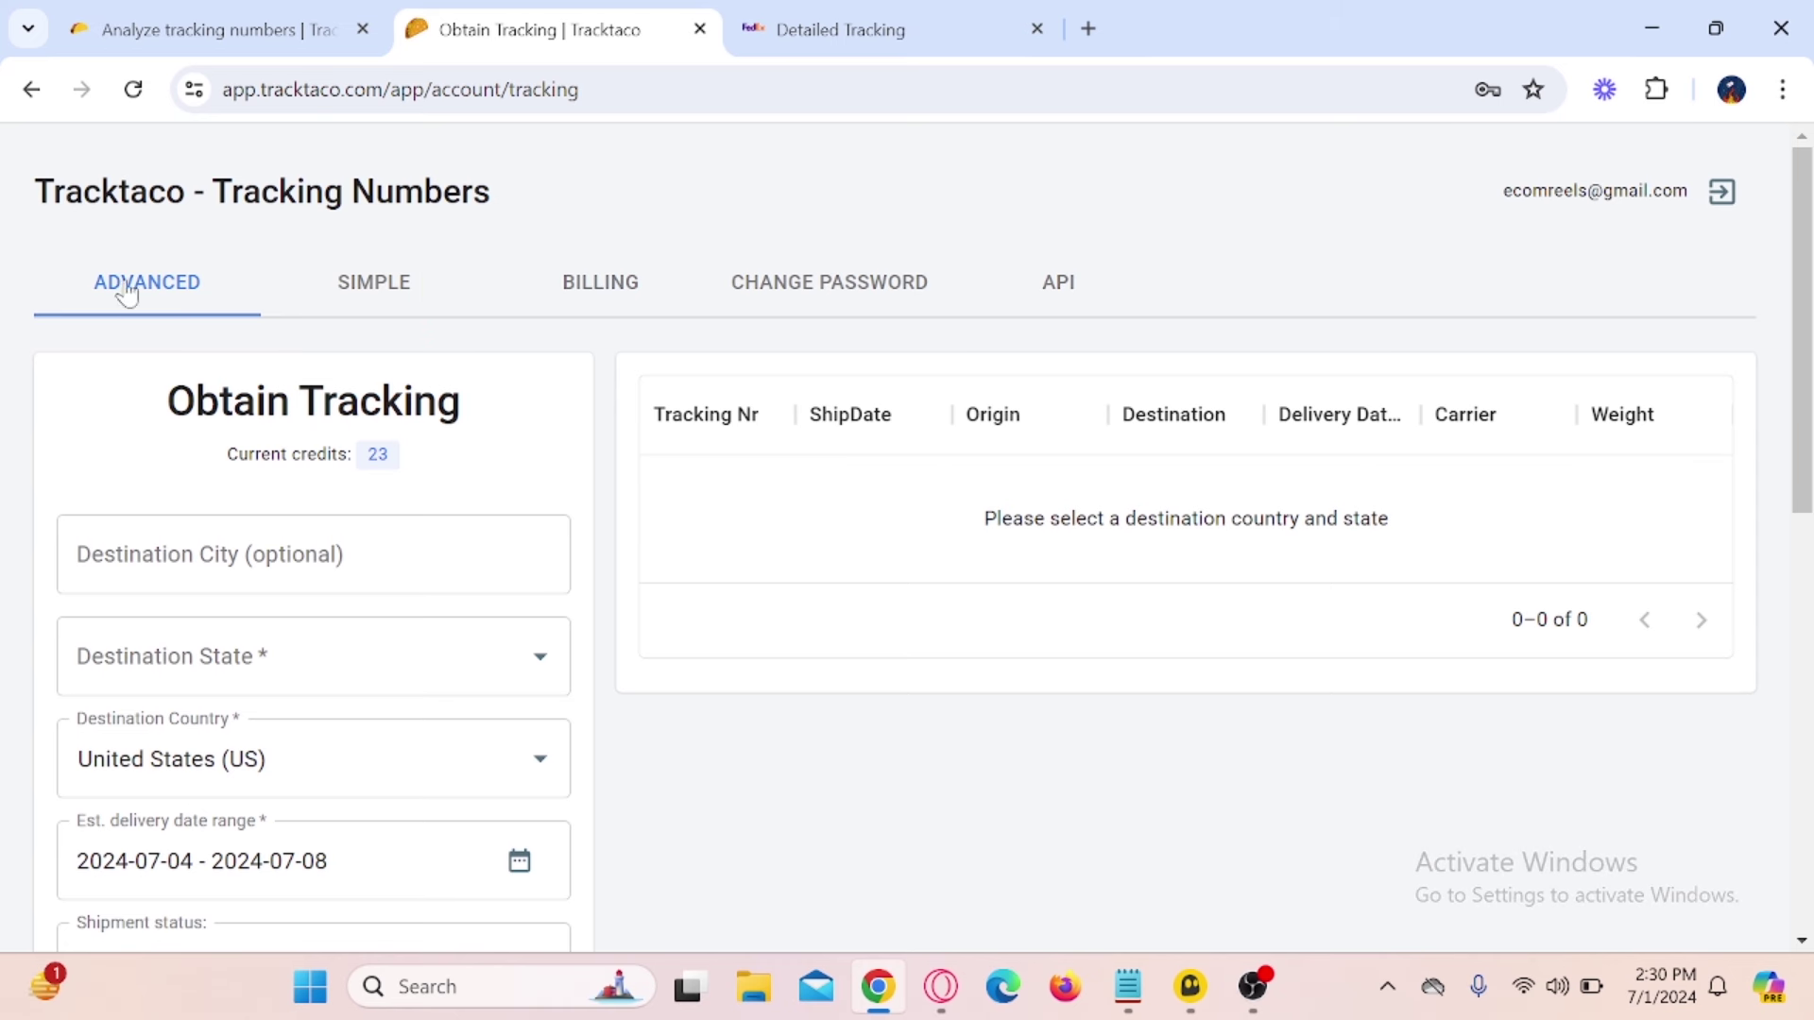
pyautogui.moveTo(69, 232); pyautogui.dragTo(235, 341)
pyautogui.moveTo(257, 264)
pyautogui.mouseDown()
pyautogui.moveTo(269, 293)
pyautogui.moveTo(335, 242)
pyautogui.mouseUp()
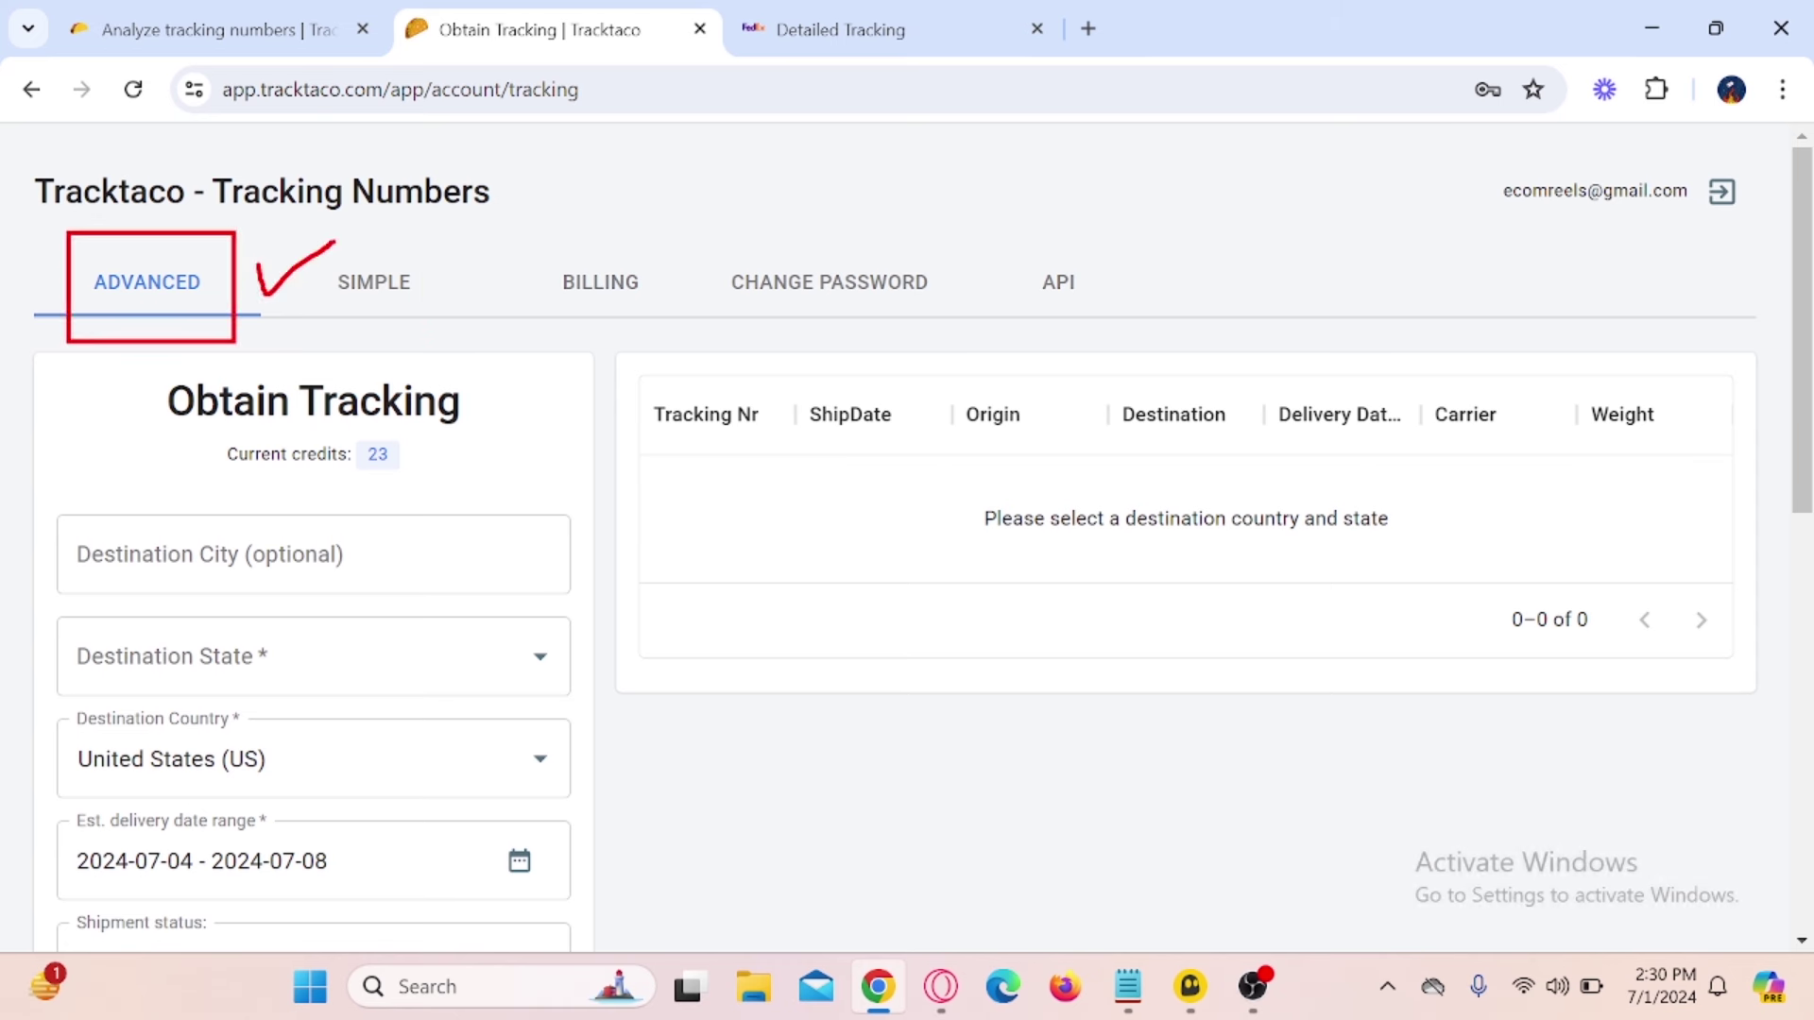
pyautogui.press('Escape')
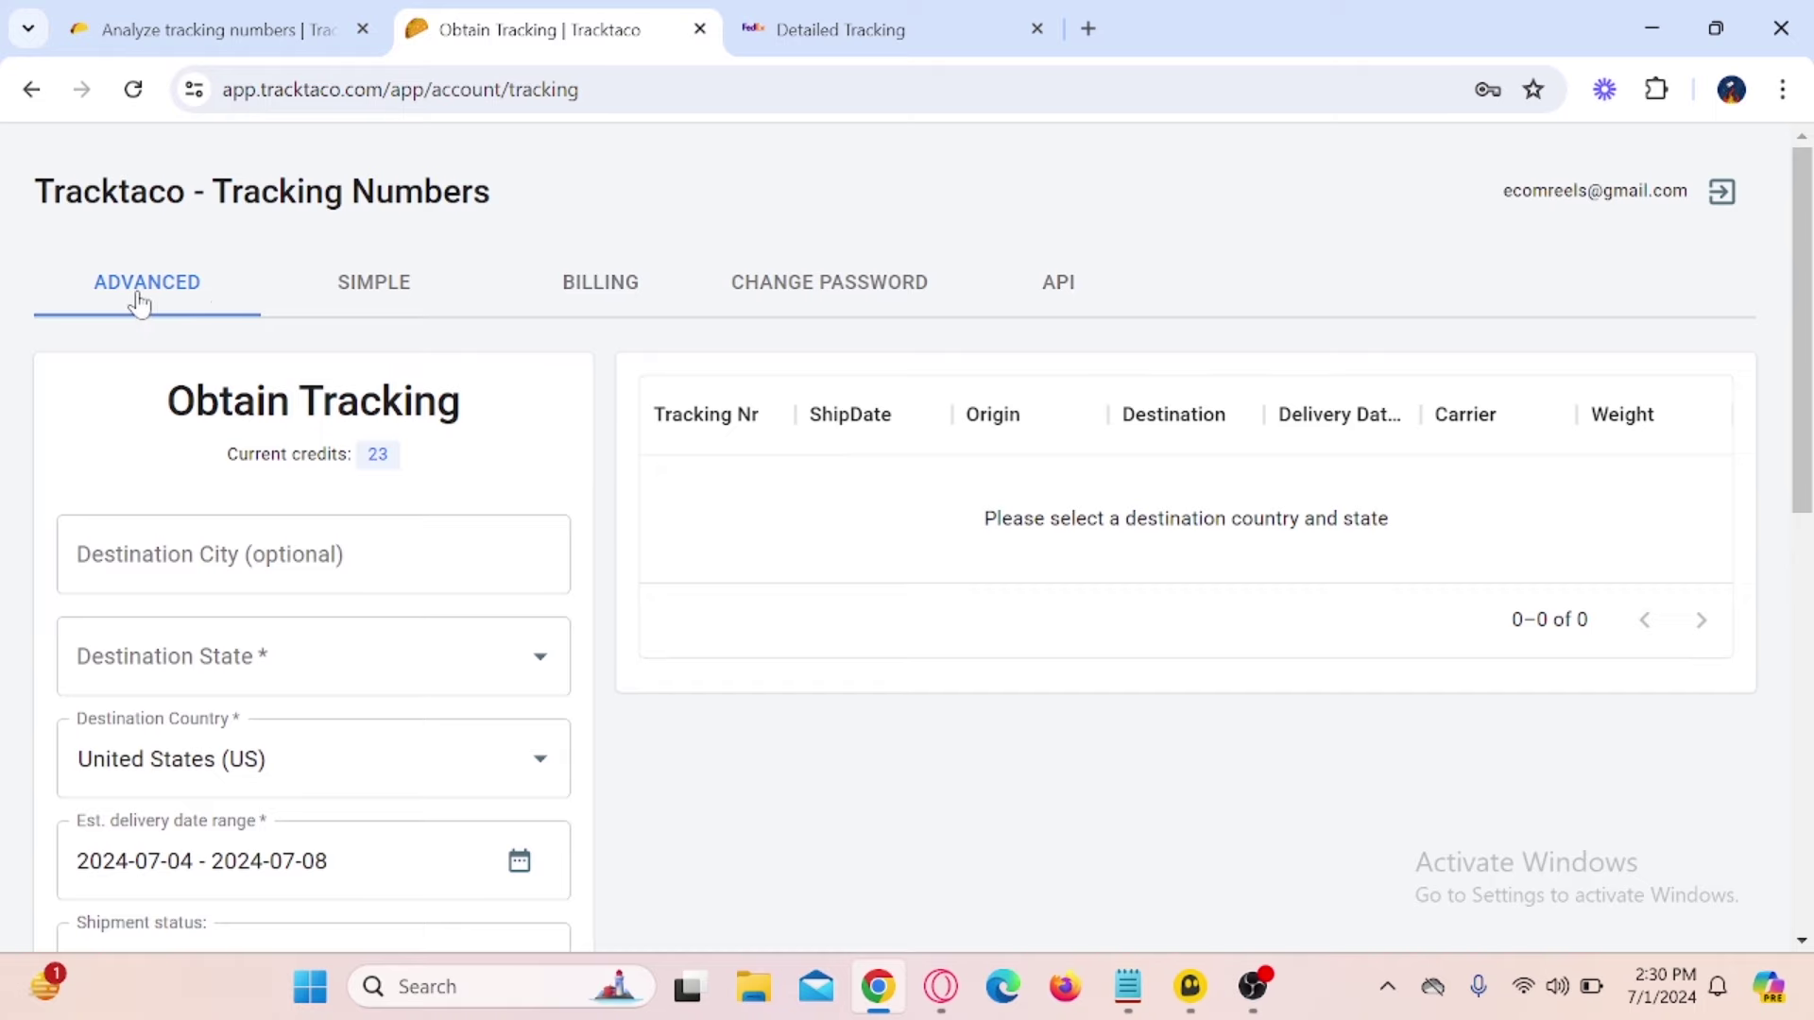
# - Open the Tracktaco homepage and view its introduction
pyautogui.click(200, 30)
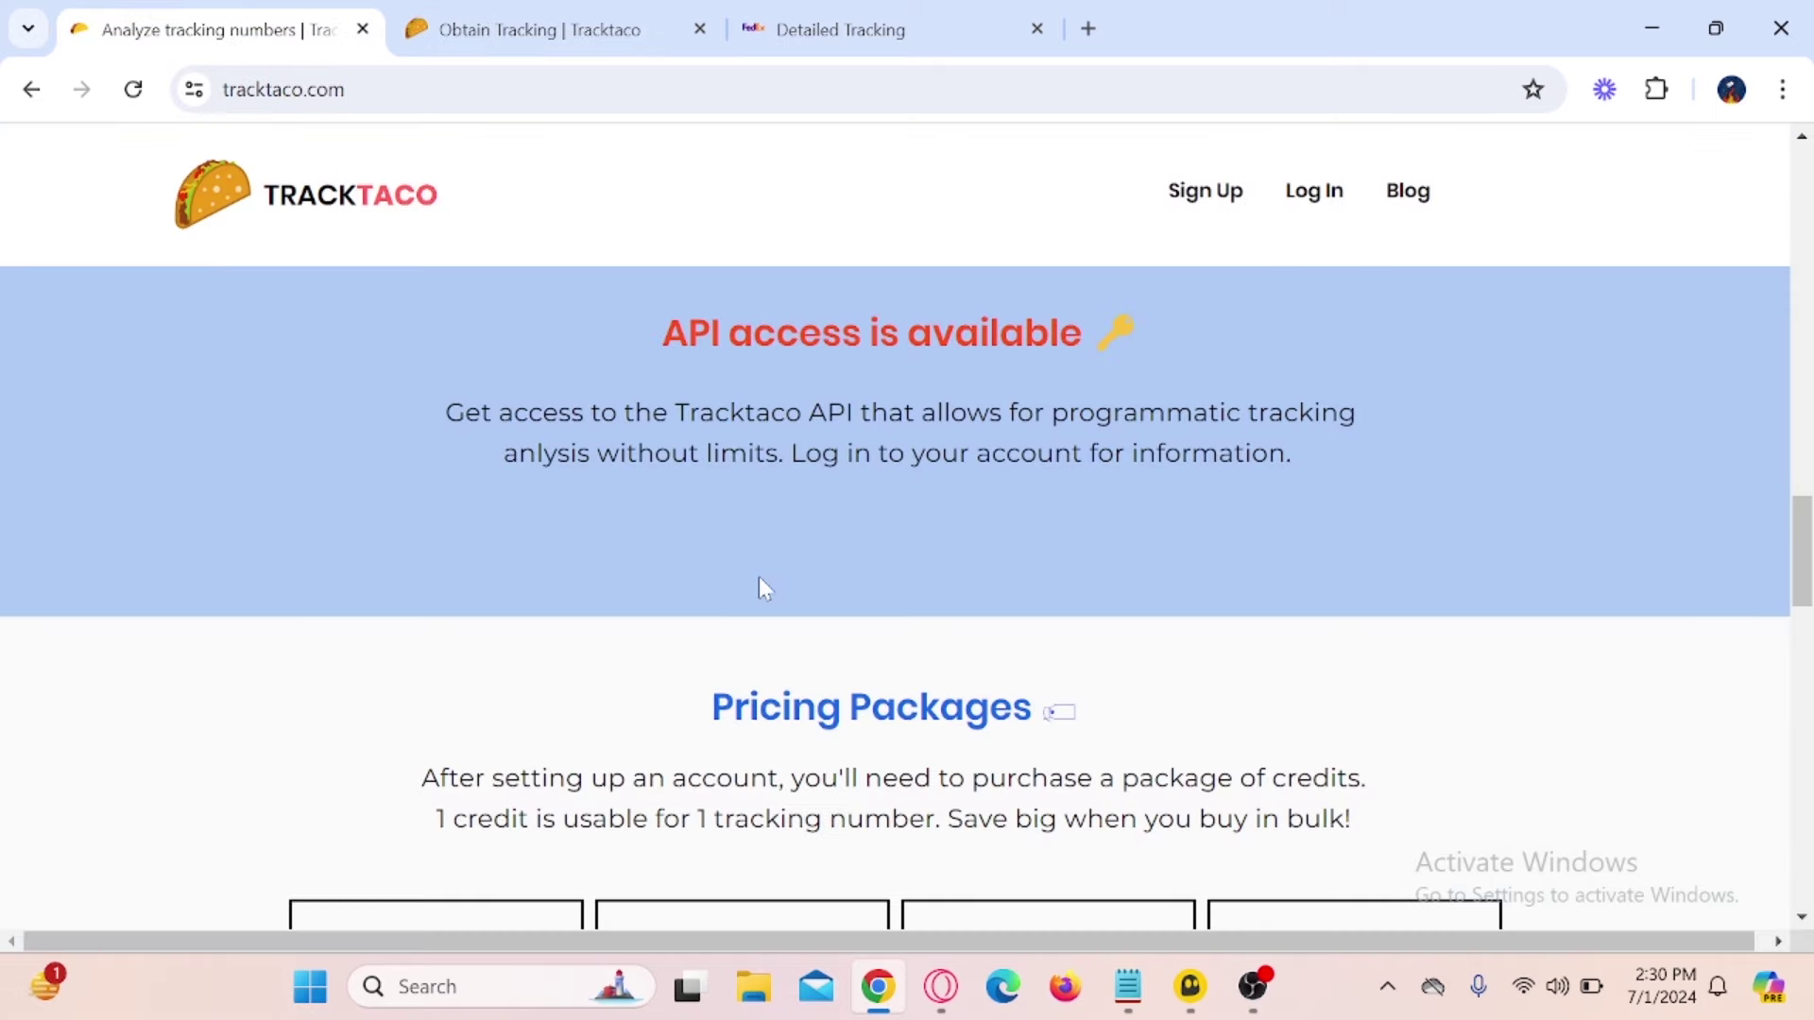
pyautogui.scroll(3, 850, 596)
pyautogui.scroll(10, 949, 610)
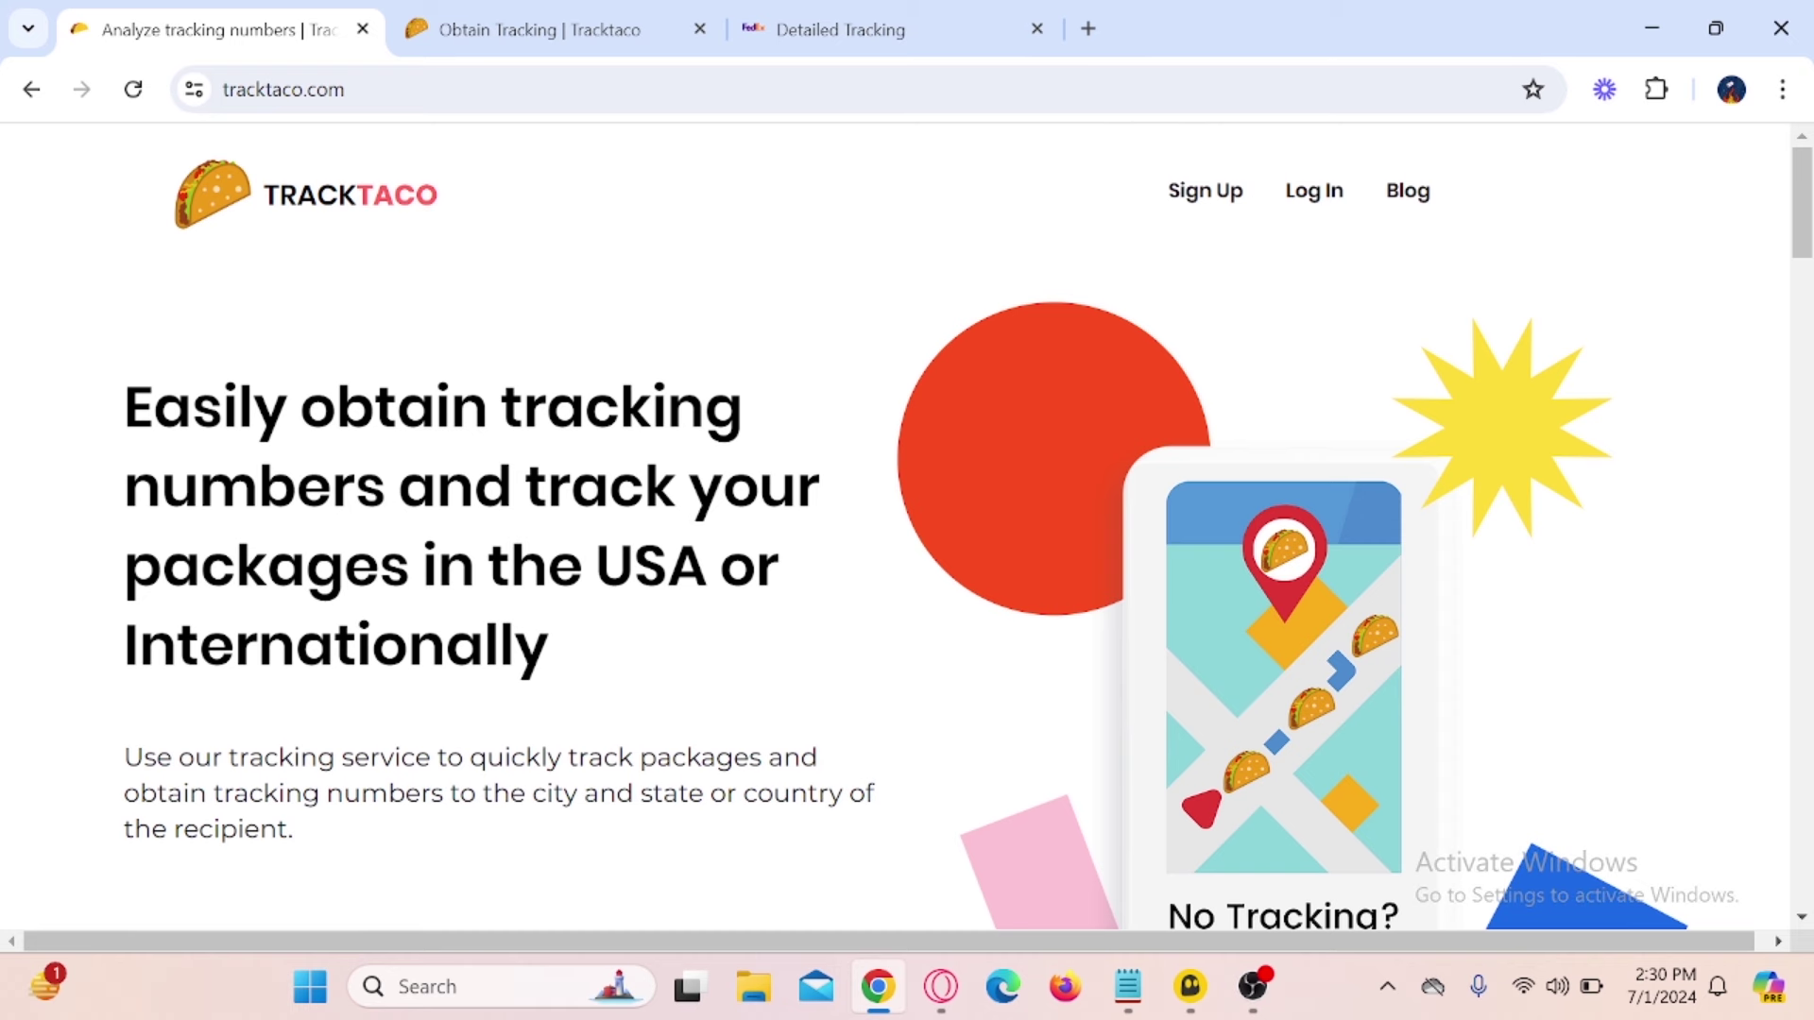
# - Review the Tracktaco homepage down to the pricing packages, focusing on the $25.00 package of 100 credits
pyautogui.scroll(-4, 766, 353)
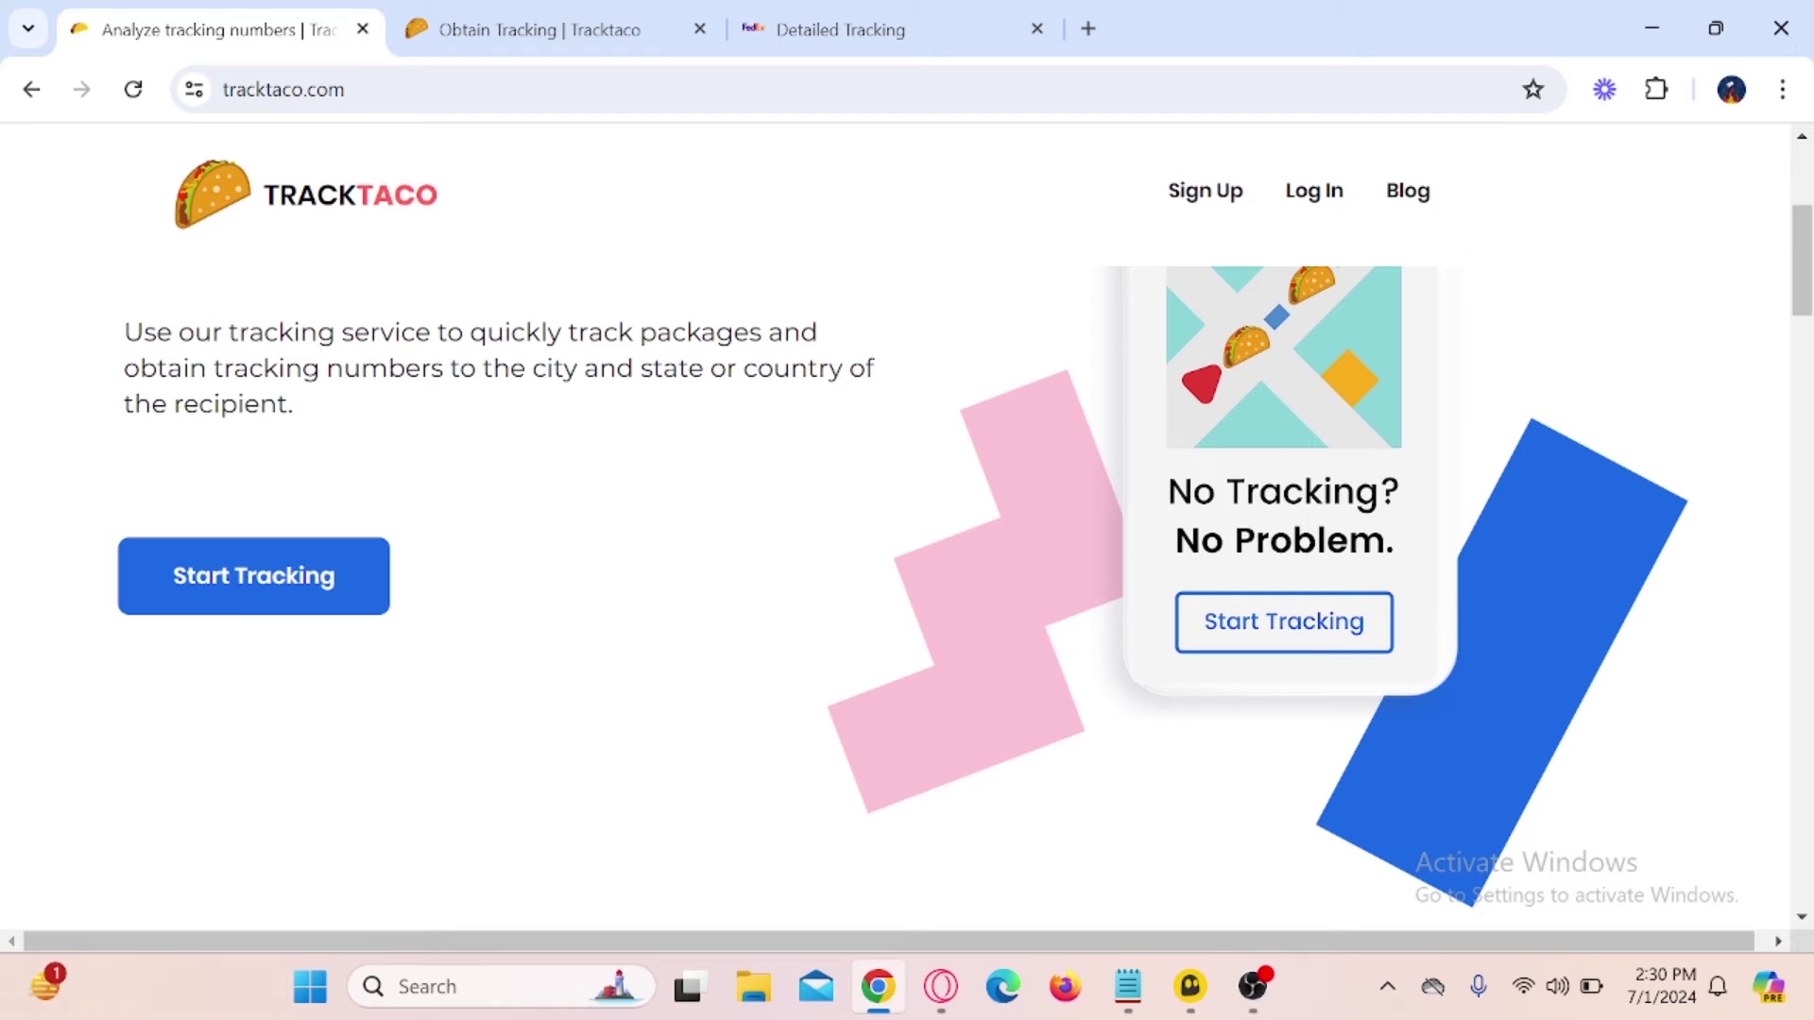
pyautogui.scroll(-10, 691, 390)
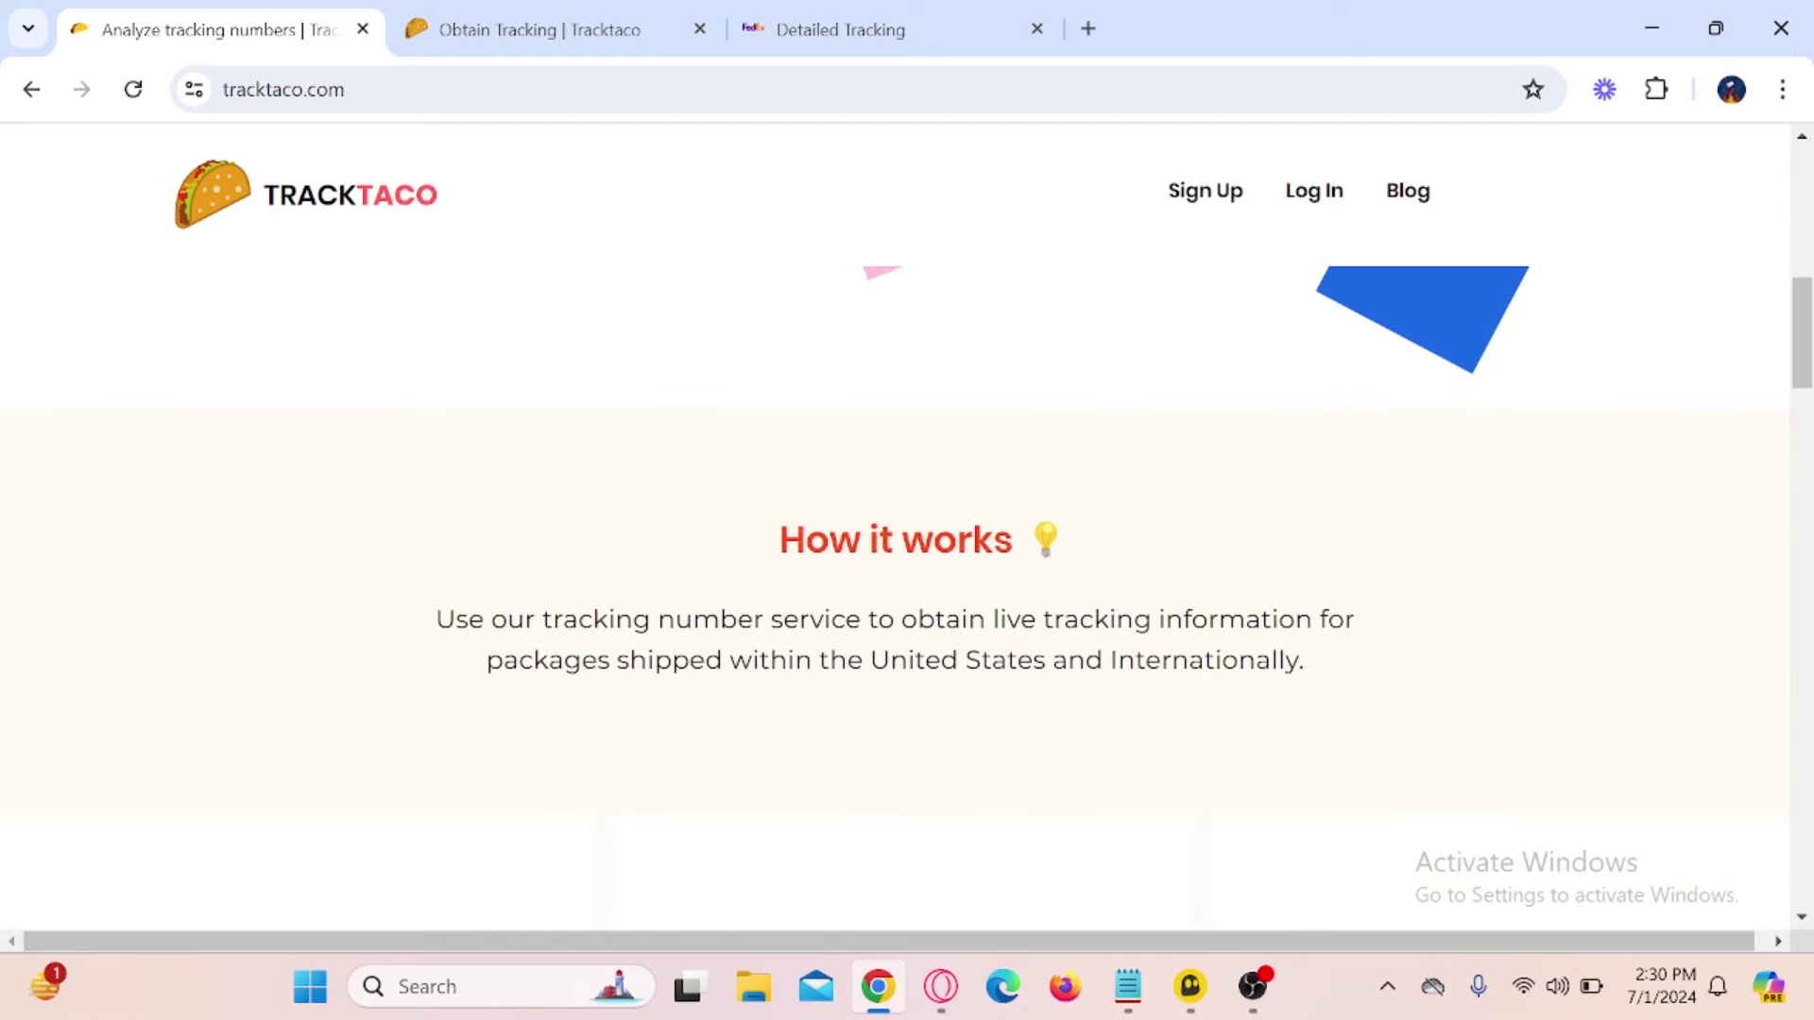
pyautogui.scroll(-10, 691, 389)
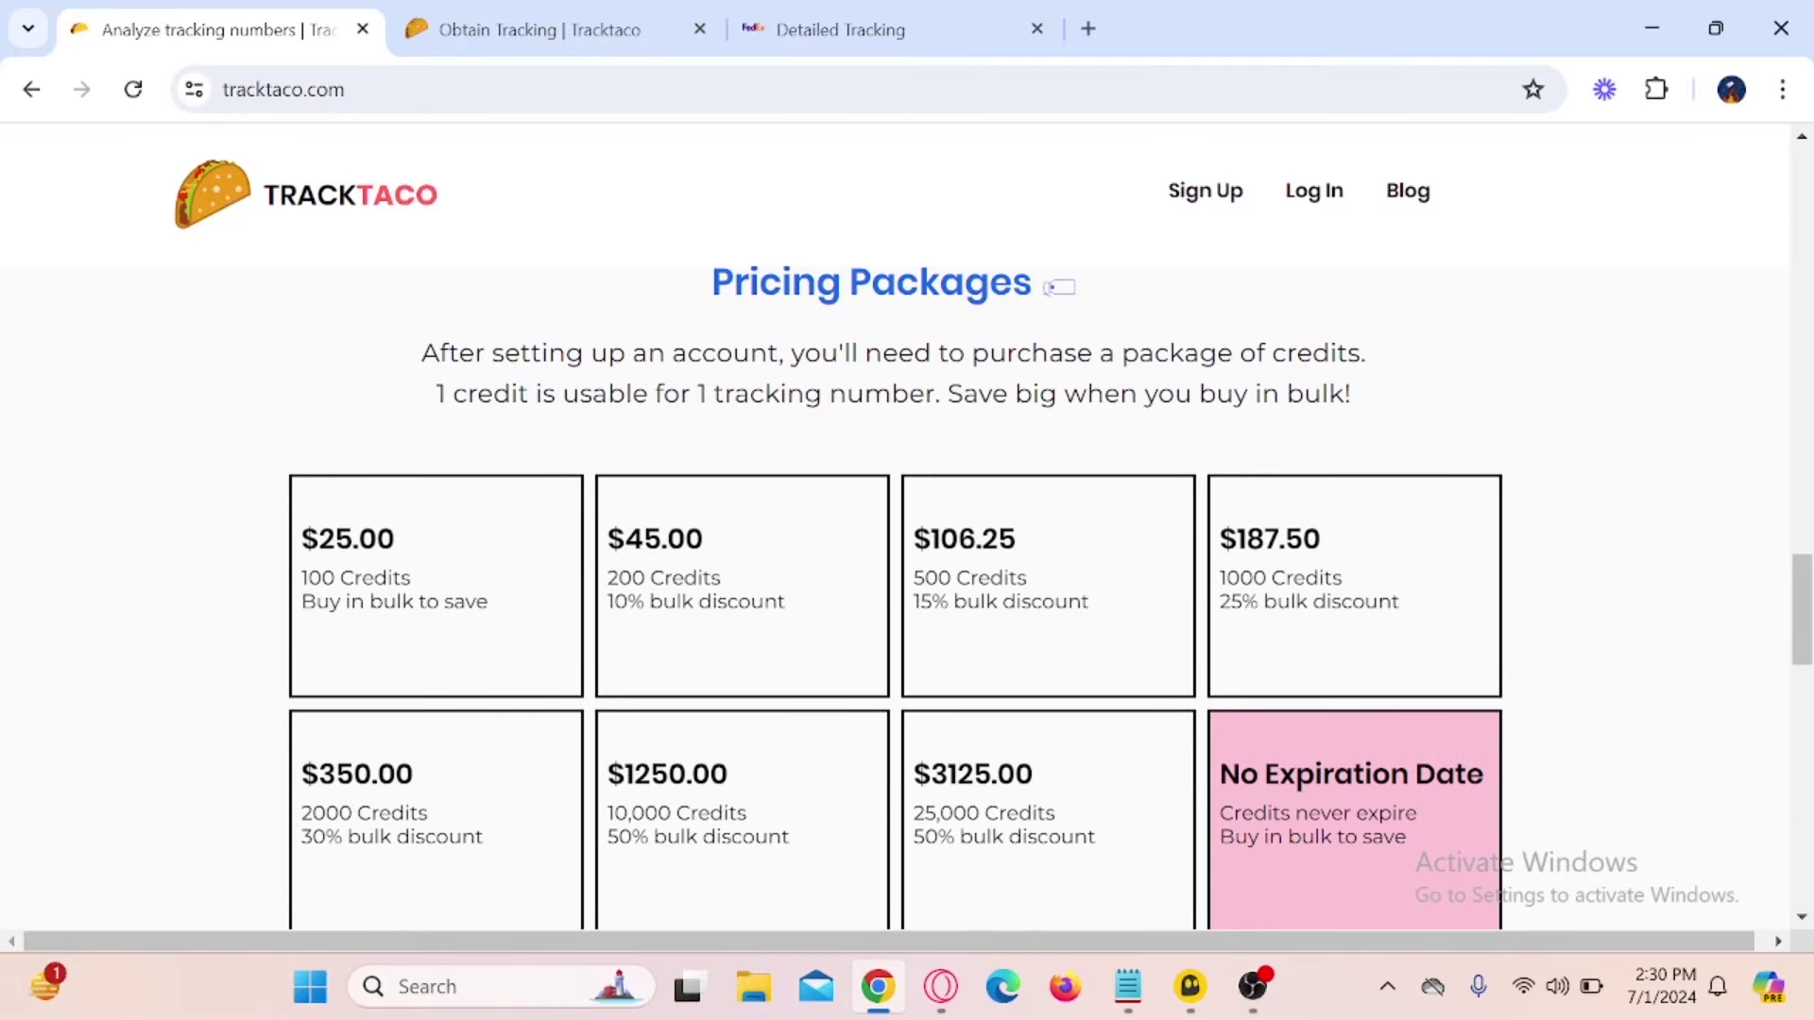
pyautogui.moveTo(255, 452)
pyautogui.mouseDown()
pyautogui.moveTo(556, 636)
pyautogui.moveTo(613, 726)
pyautogui.mouseUp()
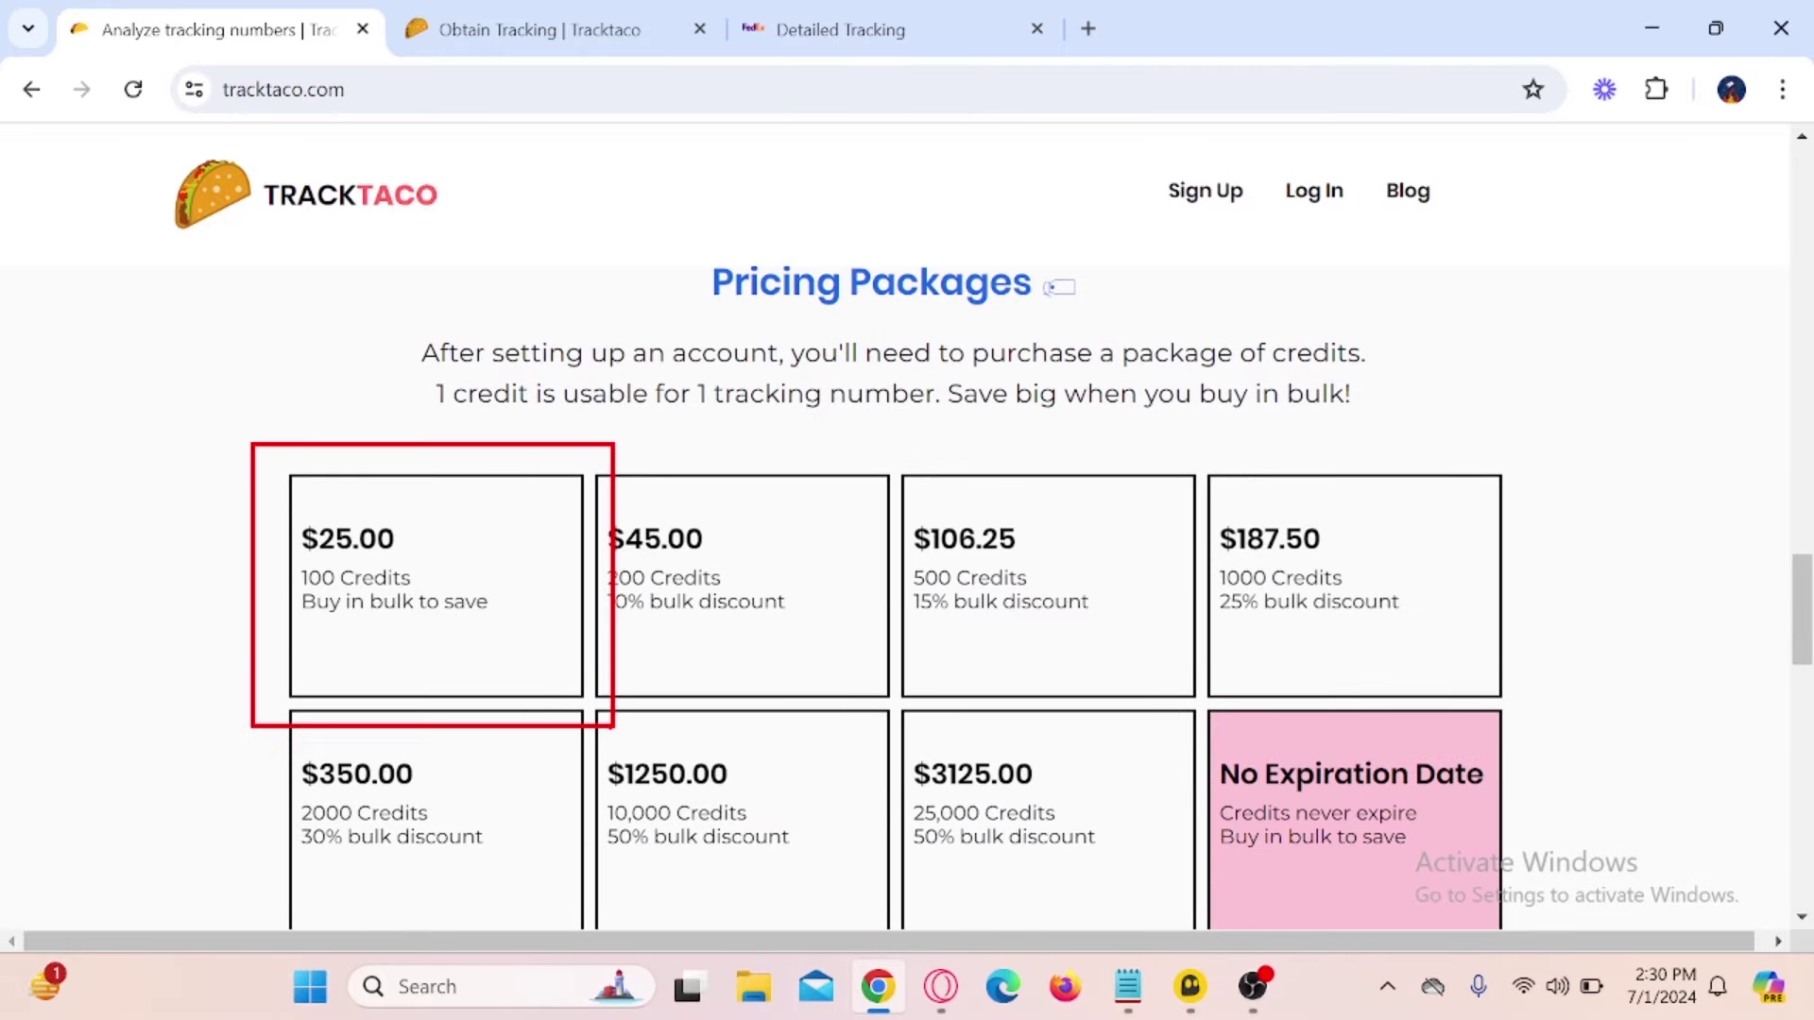
pyautogui.moveTo(417, 578)
pyautogui.mouseDown()
pyautogui.moveTo(430, 596)
pyautogui.moveTo(503, 532)
pyautogui.mouseUp()
pyautogui.moveTo(251, 335)
pyautogui.mouseDown()
pyautogui.moveTo(222, 402)
pyautogui.moveTo(284, 282)
pyautogui.moveTo(442, 283)
pyautogui.mouseUp()
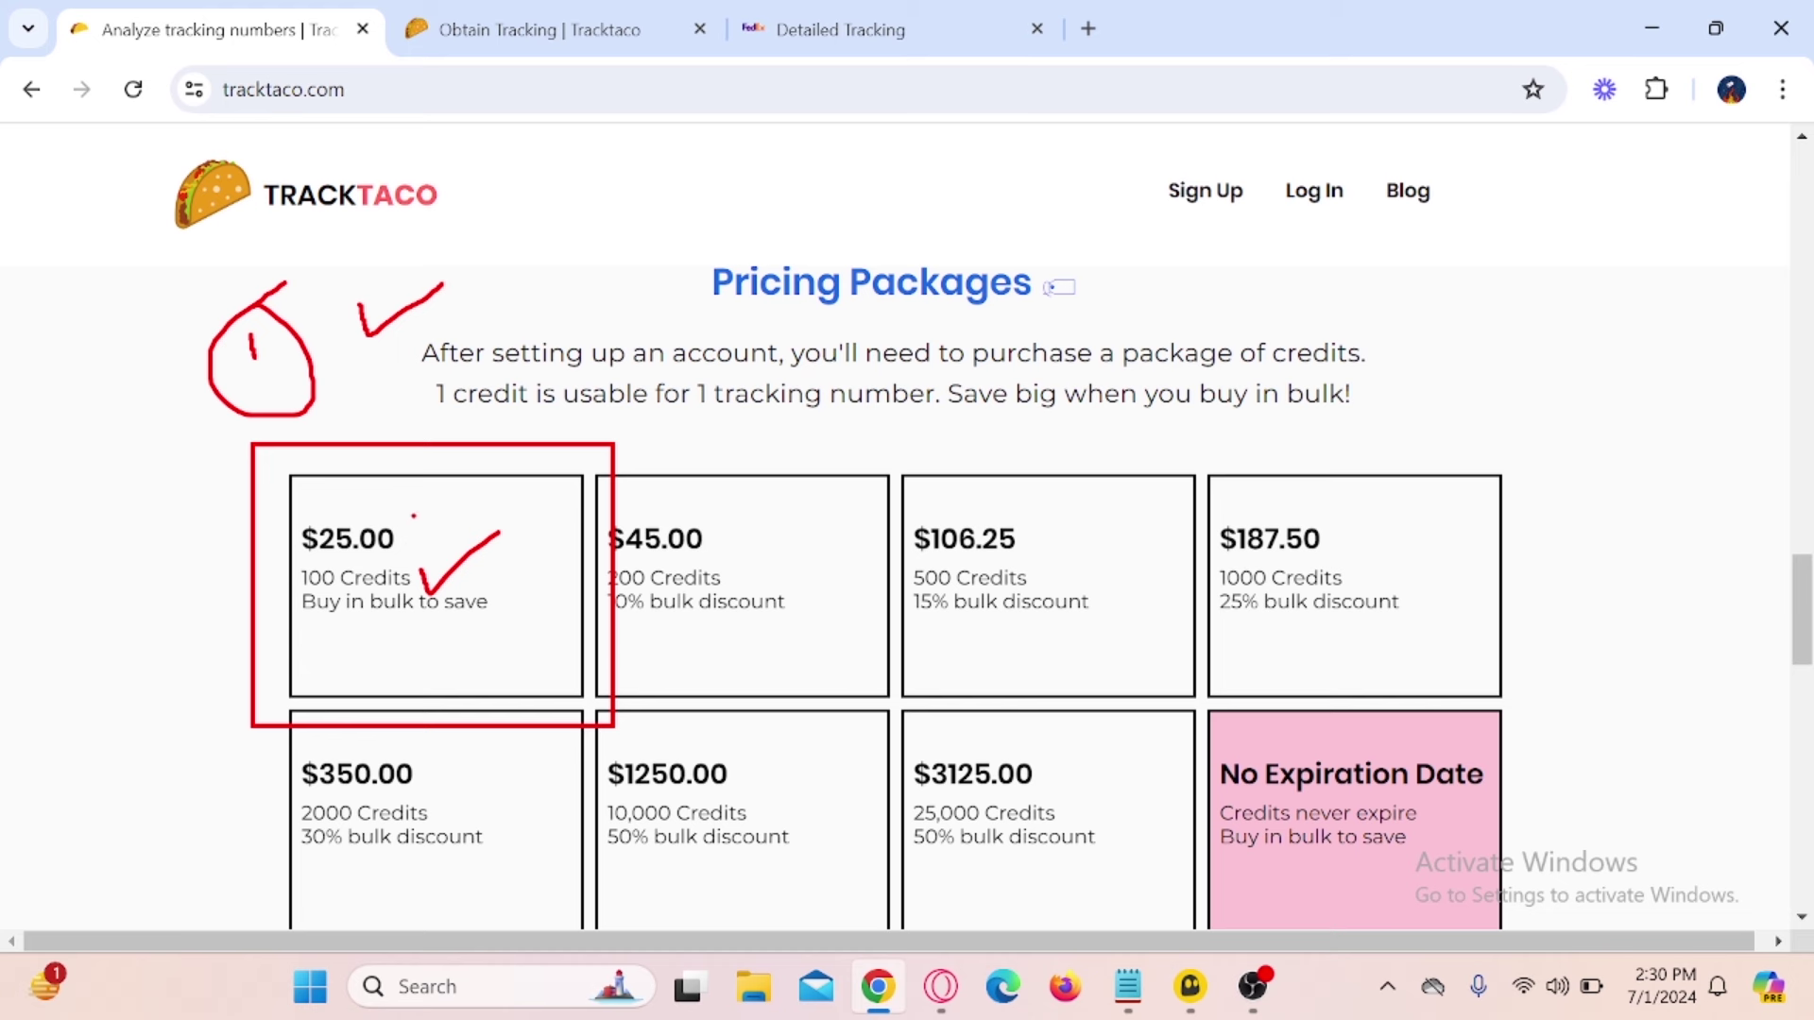
pyautogui.moveTo(413, 516); pyautogui.dragTo(448, 493)
pyautogui.moveTo(303, 590)
pyautogui.mouseDown()
pyautogui.moveTo(397, 596)
pyautogui.moveTo(437, 569)
pyautogui.moveTo(286, 562)
pyautogui.moveTo(293, 588)
pyautogui.mouseUp()
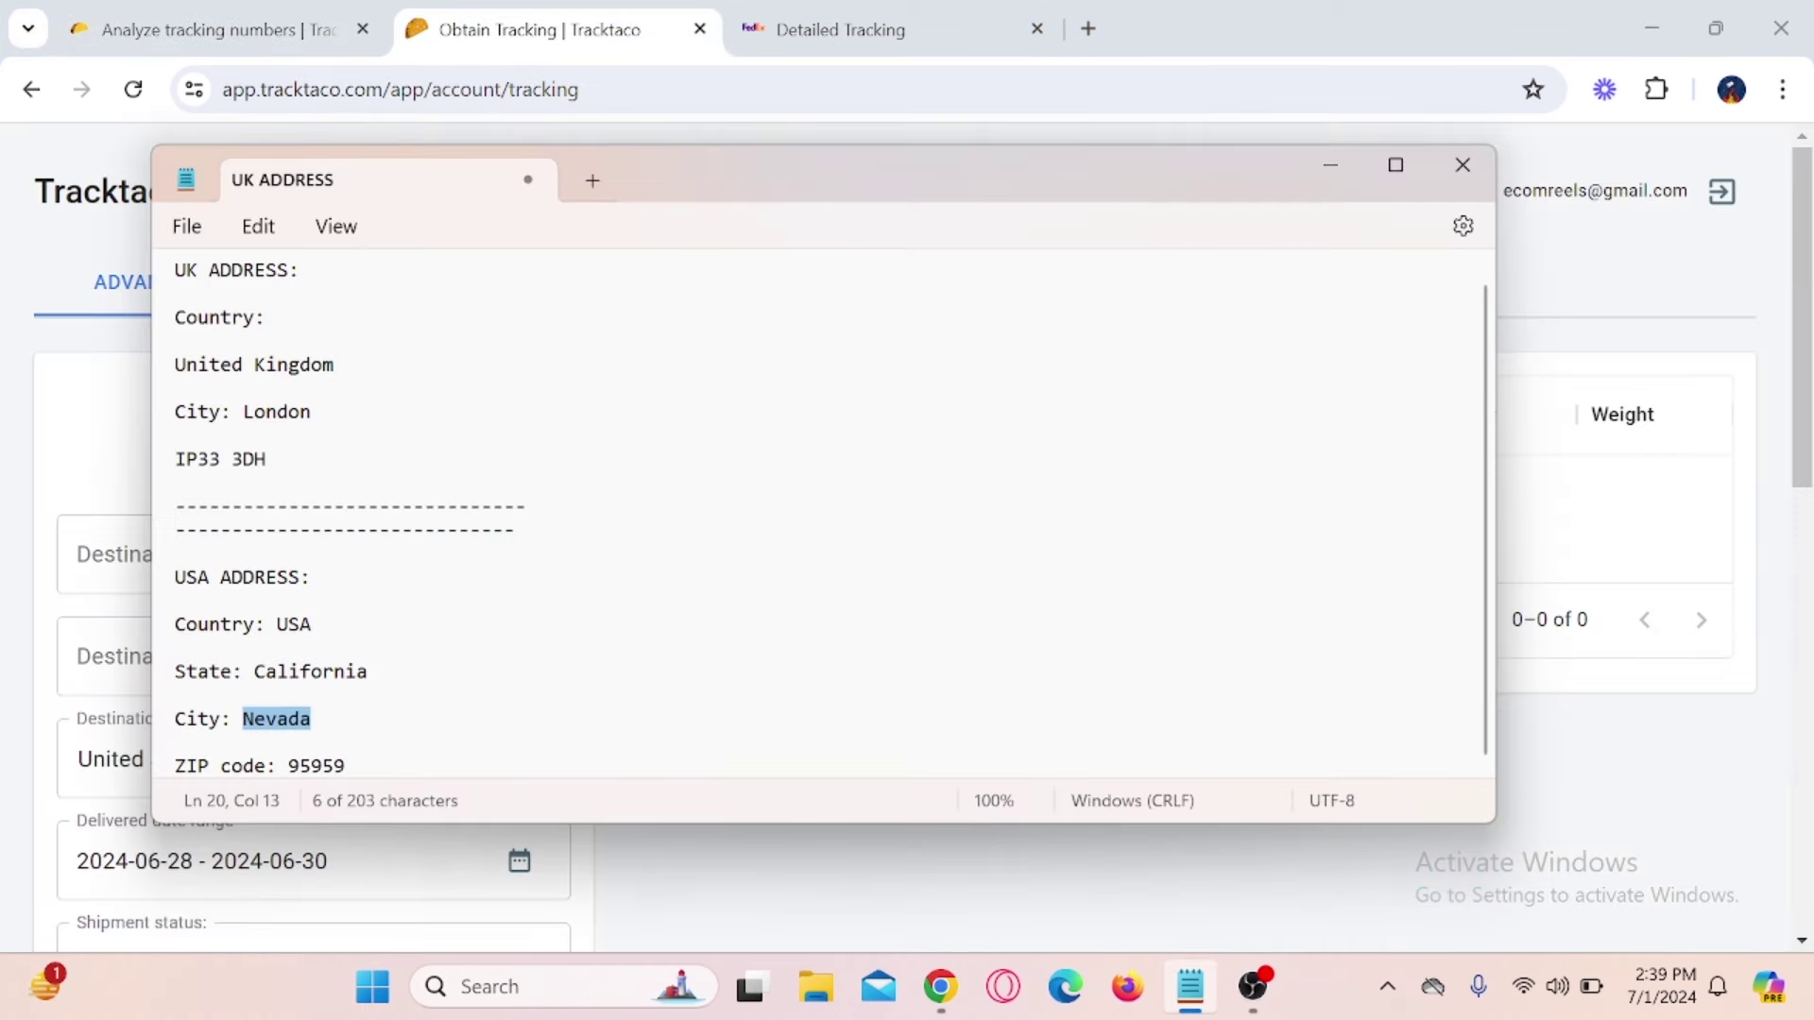
# - Examine the UK and USA addresses in the Notepad file, and minimize Notepad to return to the Obtain Tracking page
pyautogui.click(312, 624)
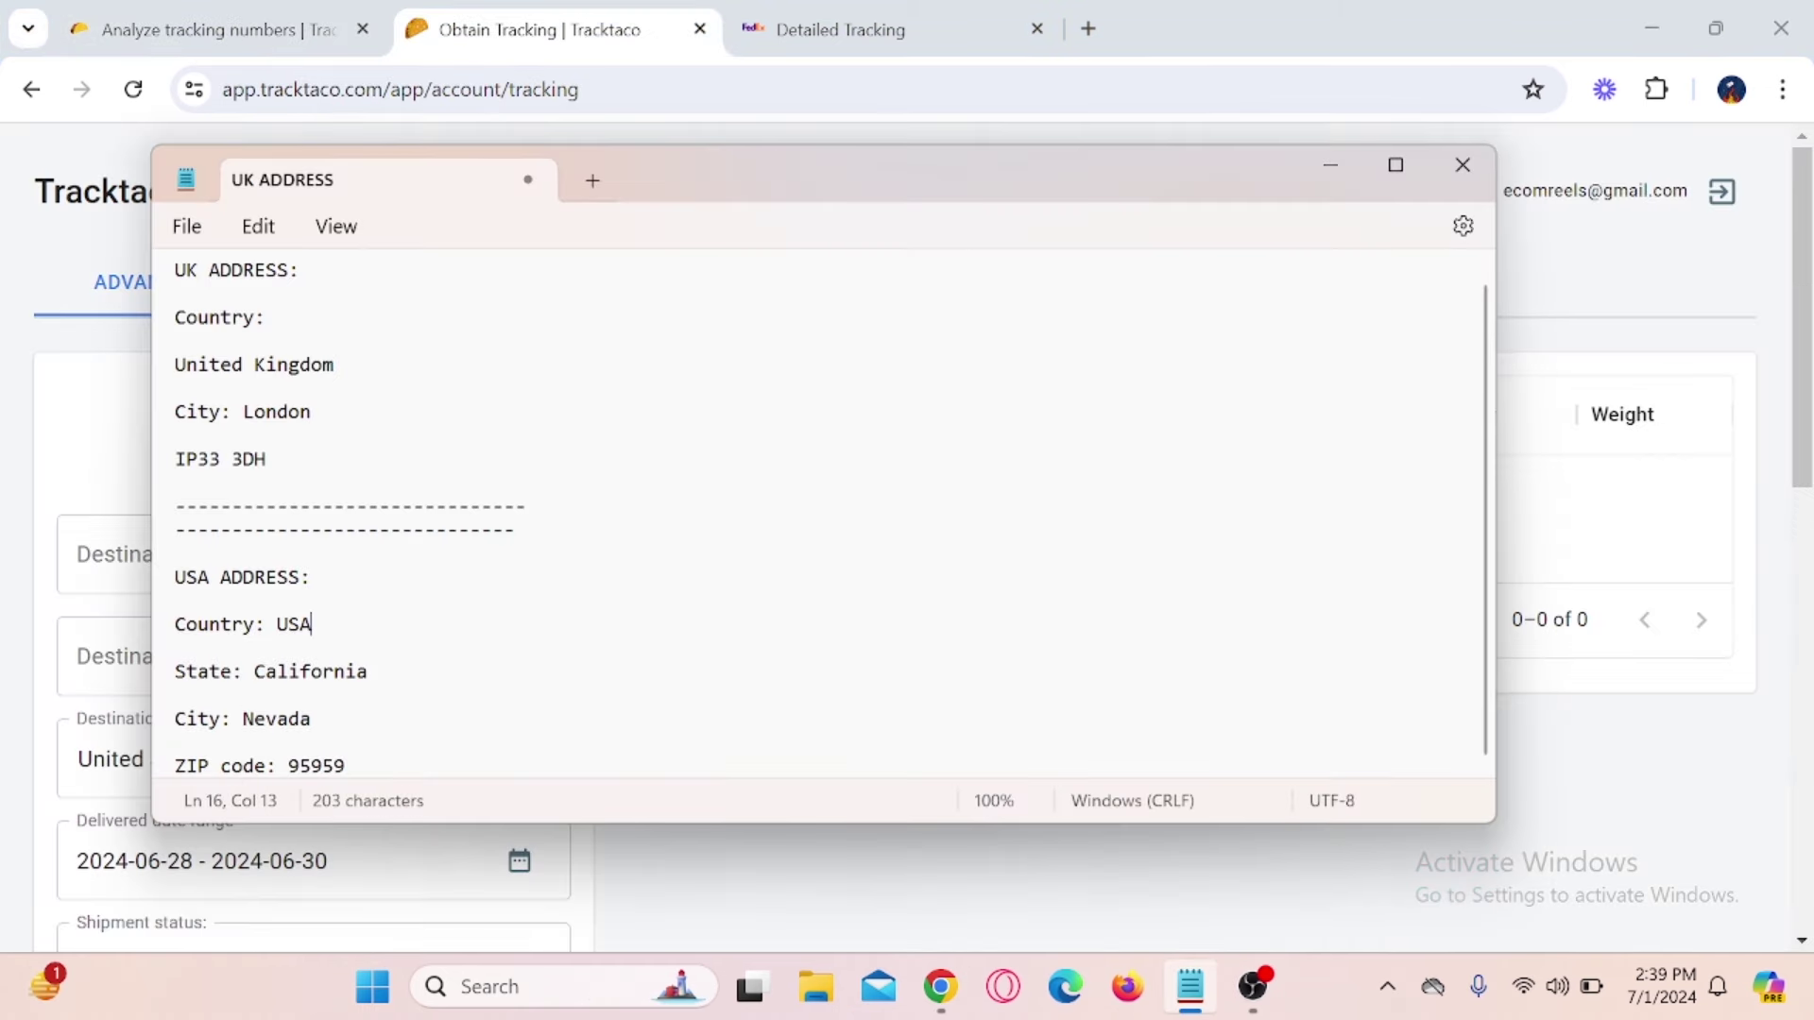
pyautogui.moveTo(165, 257); pyautogui.dragTo(317, 487)
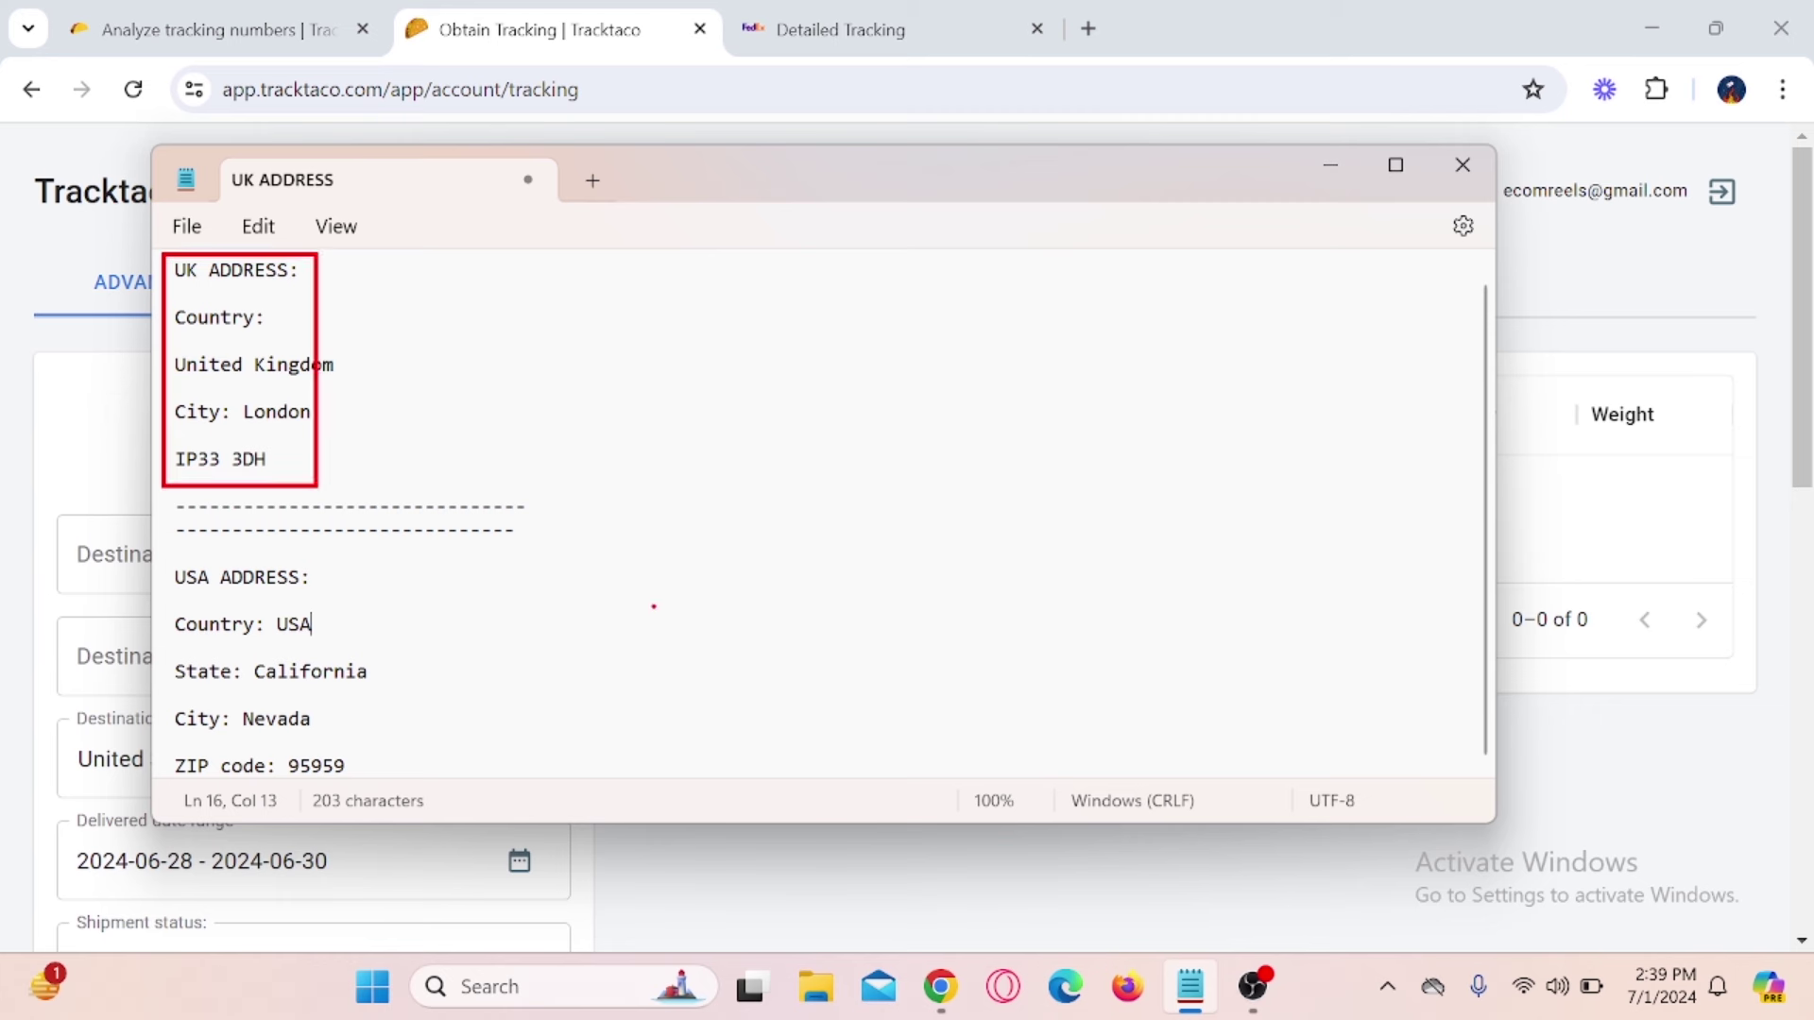
pyautogui.press('Escape')
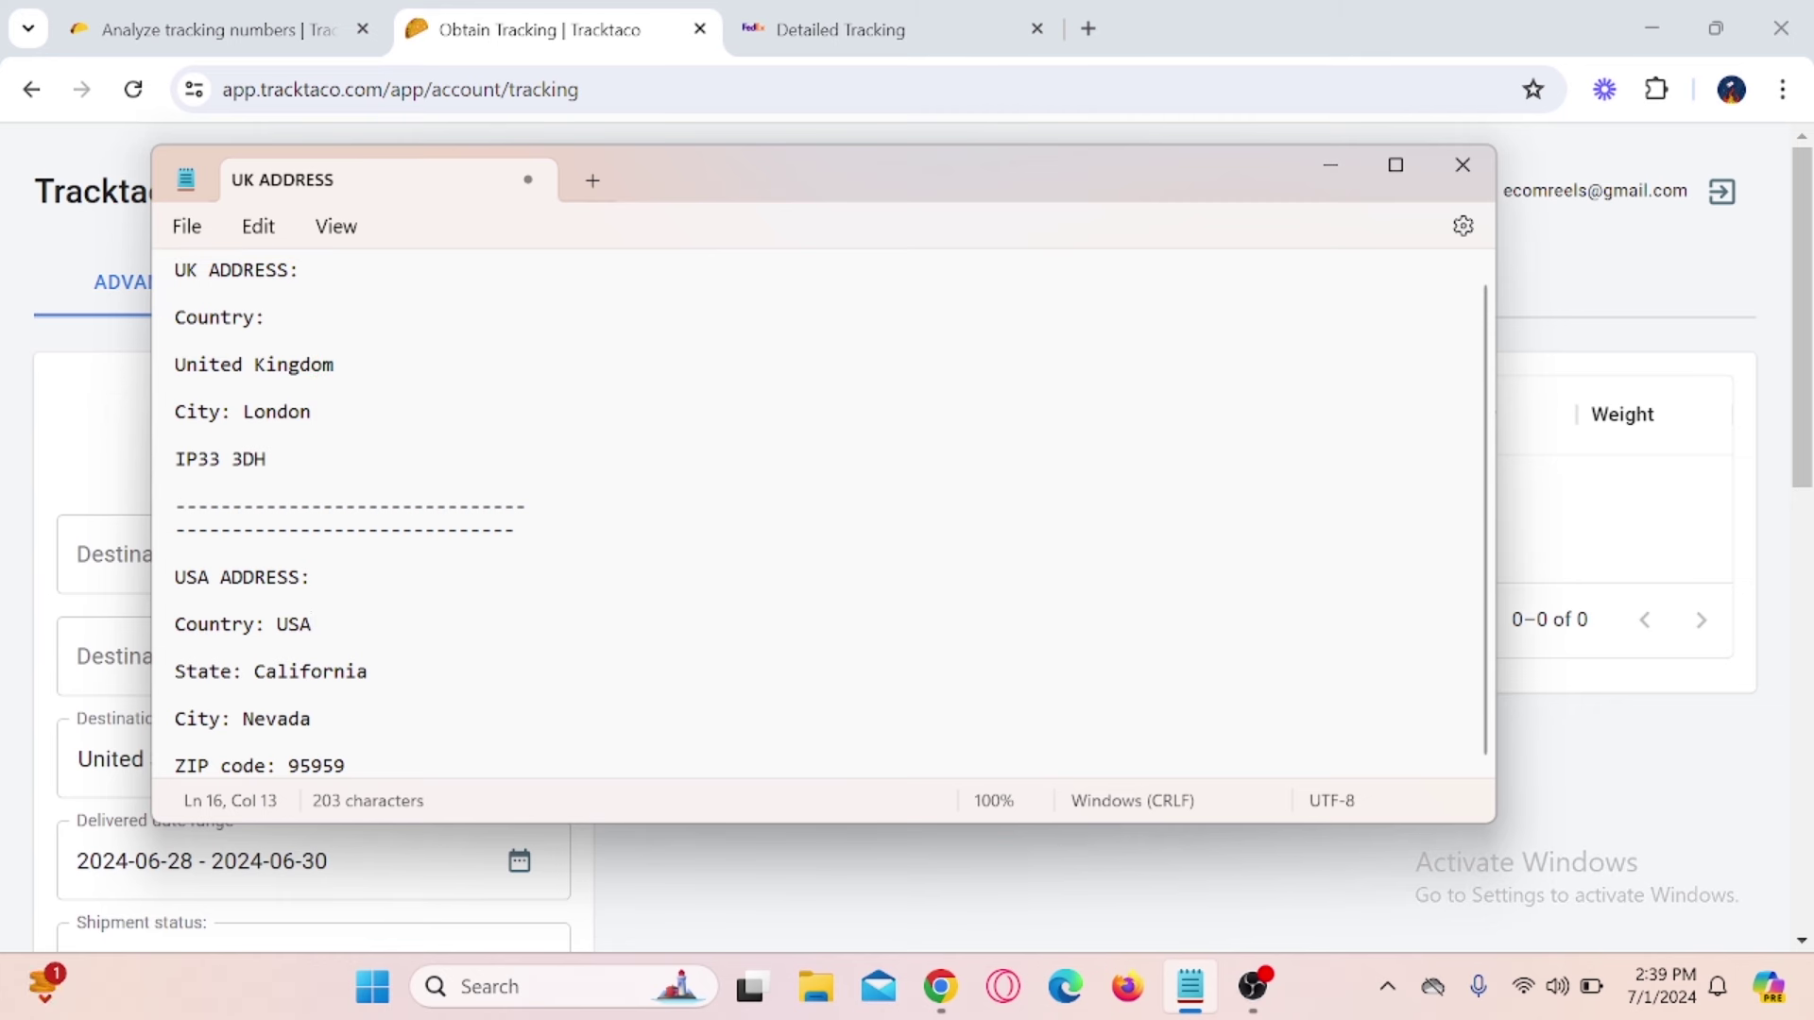
pyautogui.moveTo(332, 578); pyautogui.dragTo(189, 578)
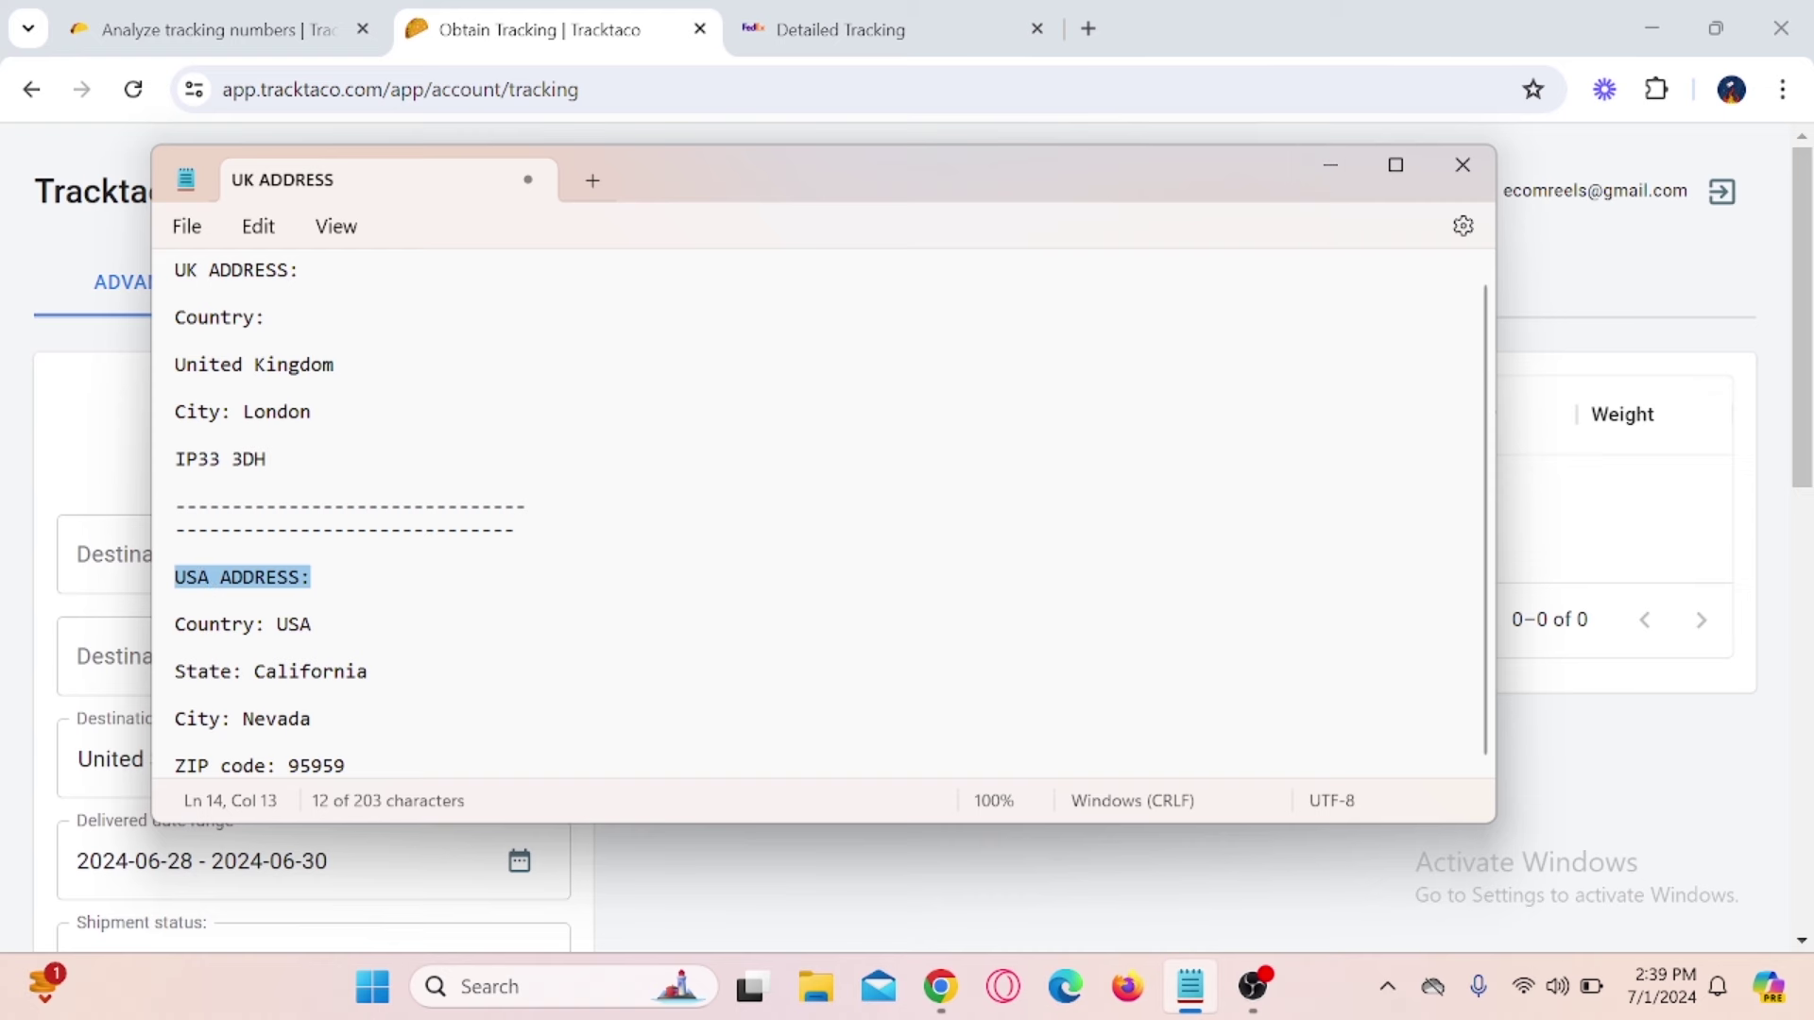
pyautogui.click(1328, 166)
# - Set the destination state to CA (California) to list matching FedEx shipments
pyautogui.scroll(-3, 668, 534)
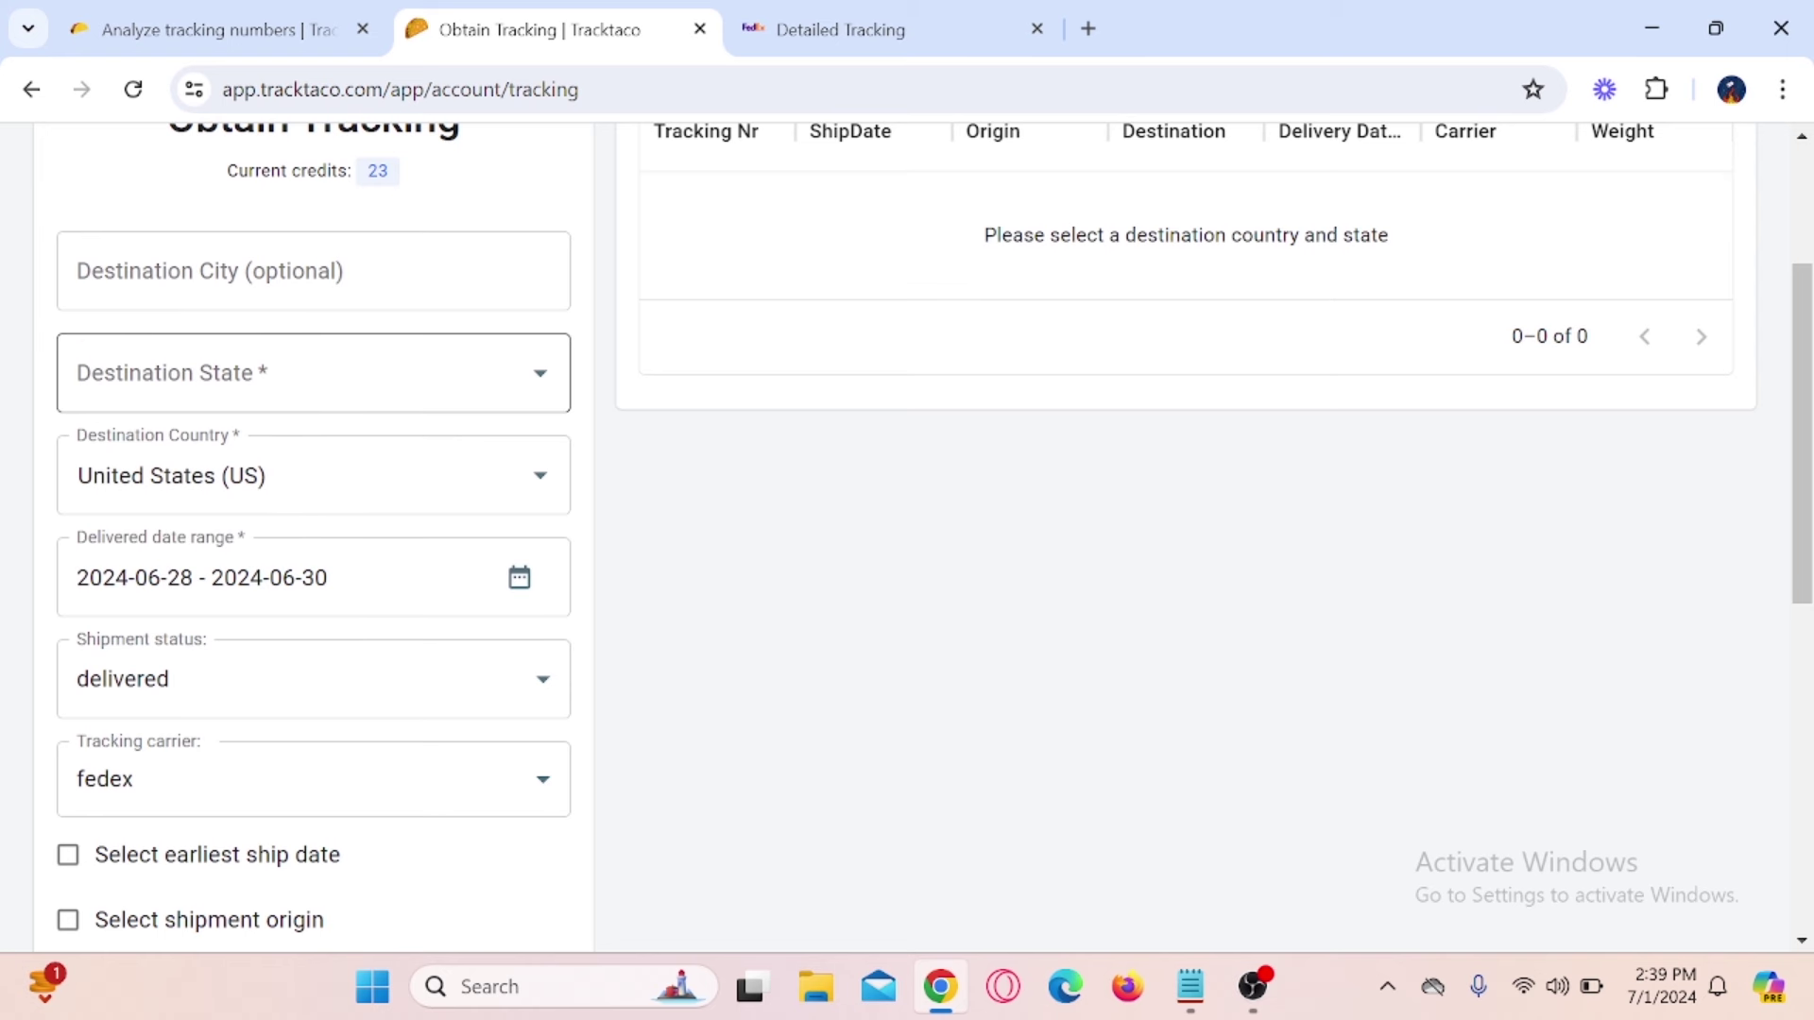
pyautogui.click(283, 373)
pyautogui.write('ca')
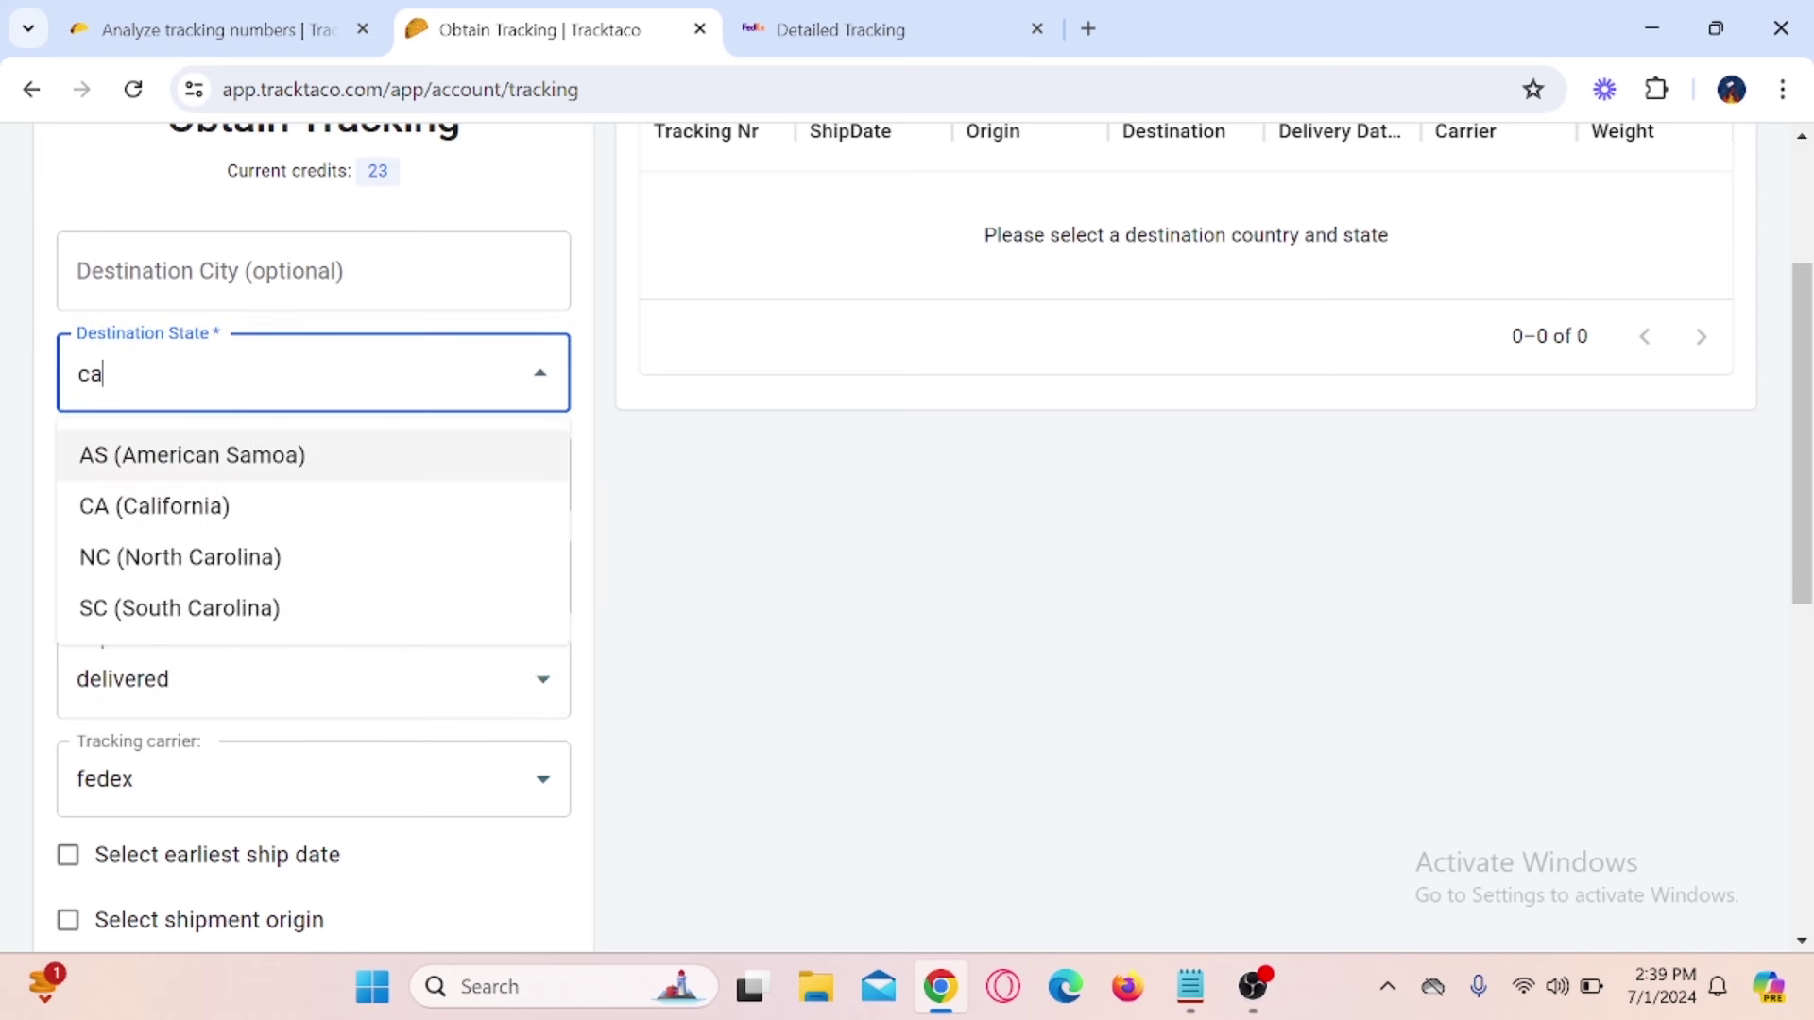
pyautogui.click(186, 503)
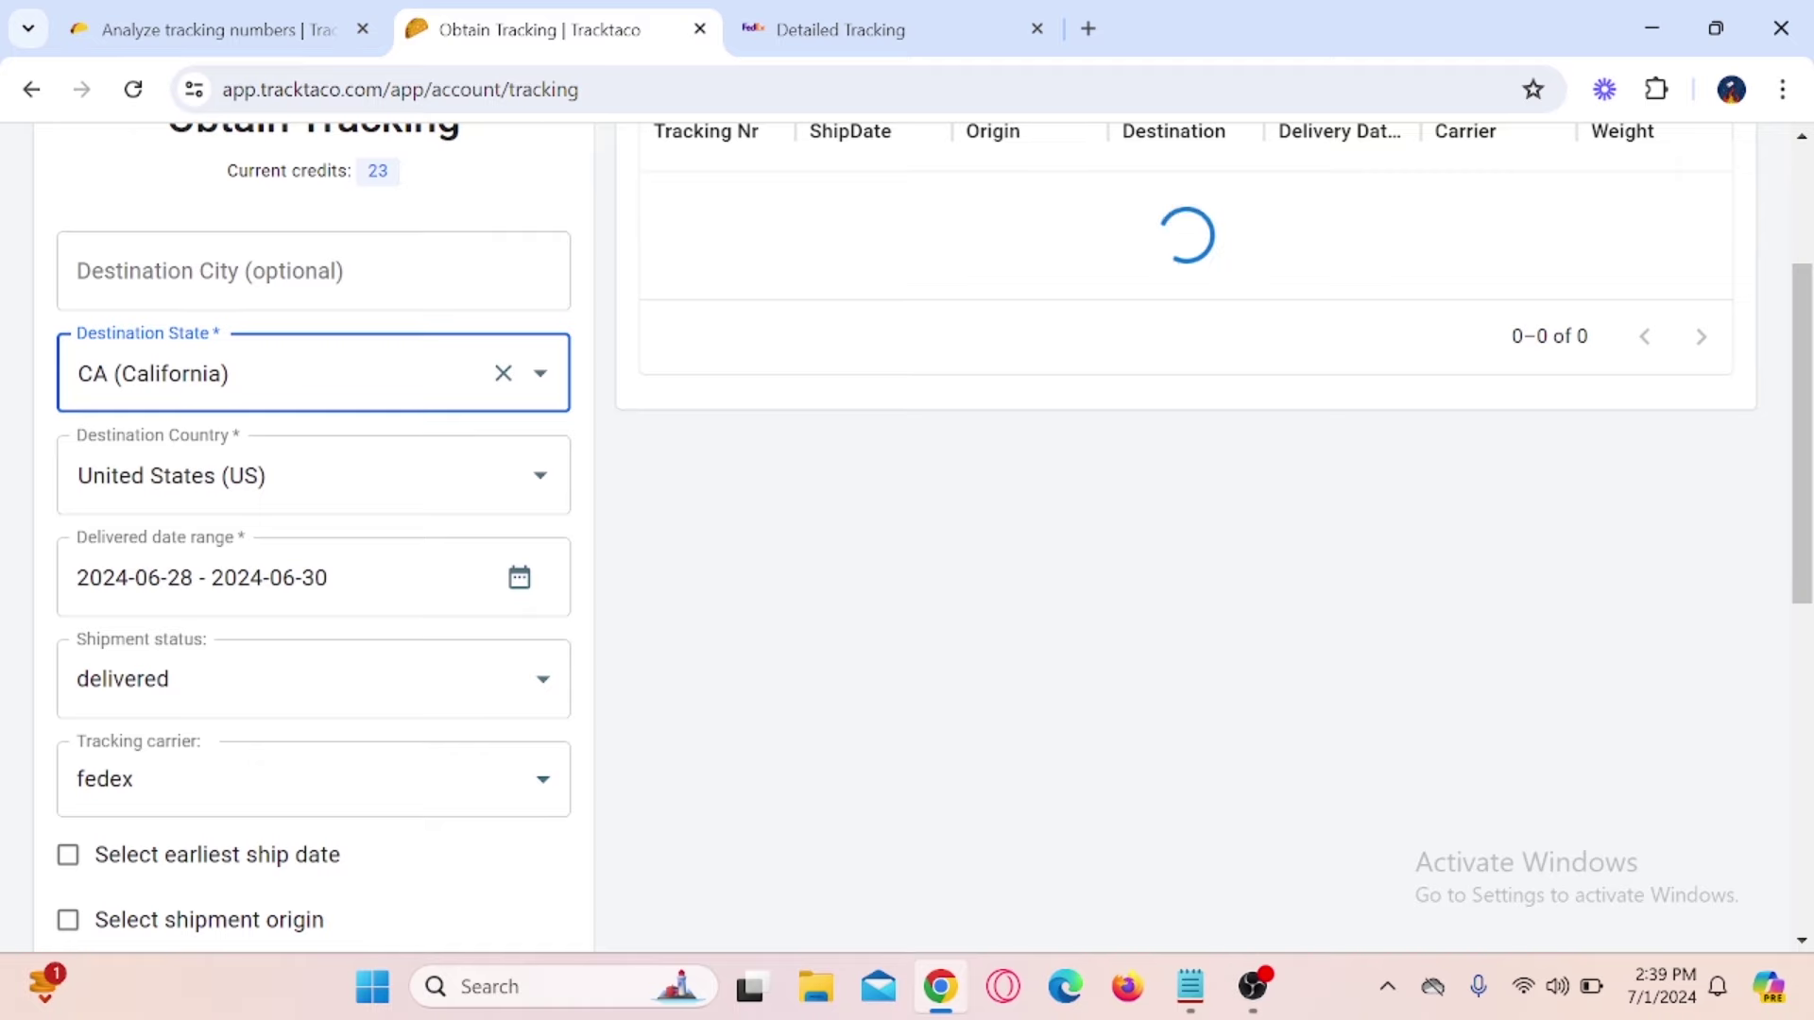
pyautogui.scroll(-2, 470, 401)
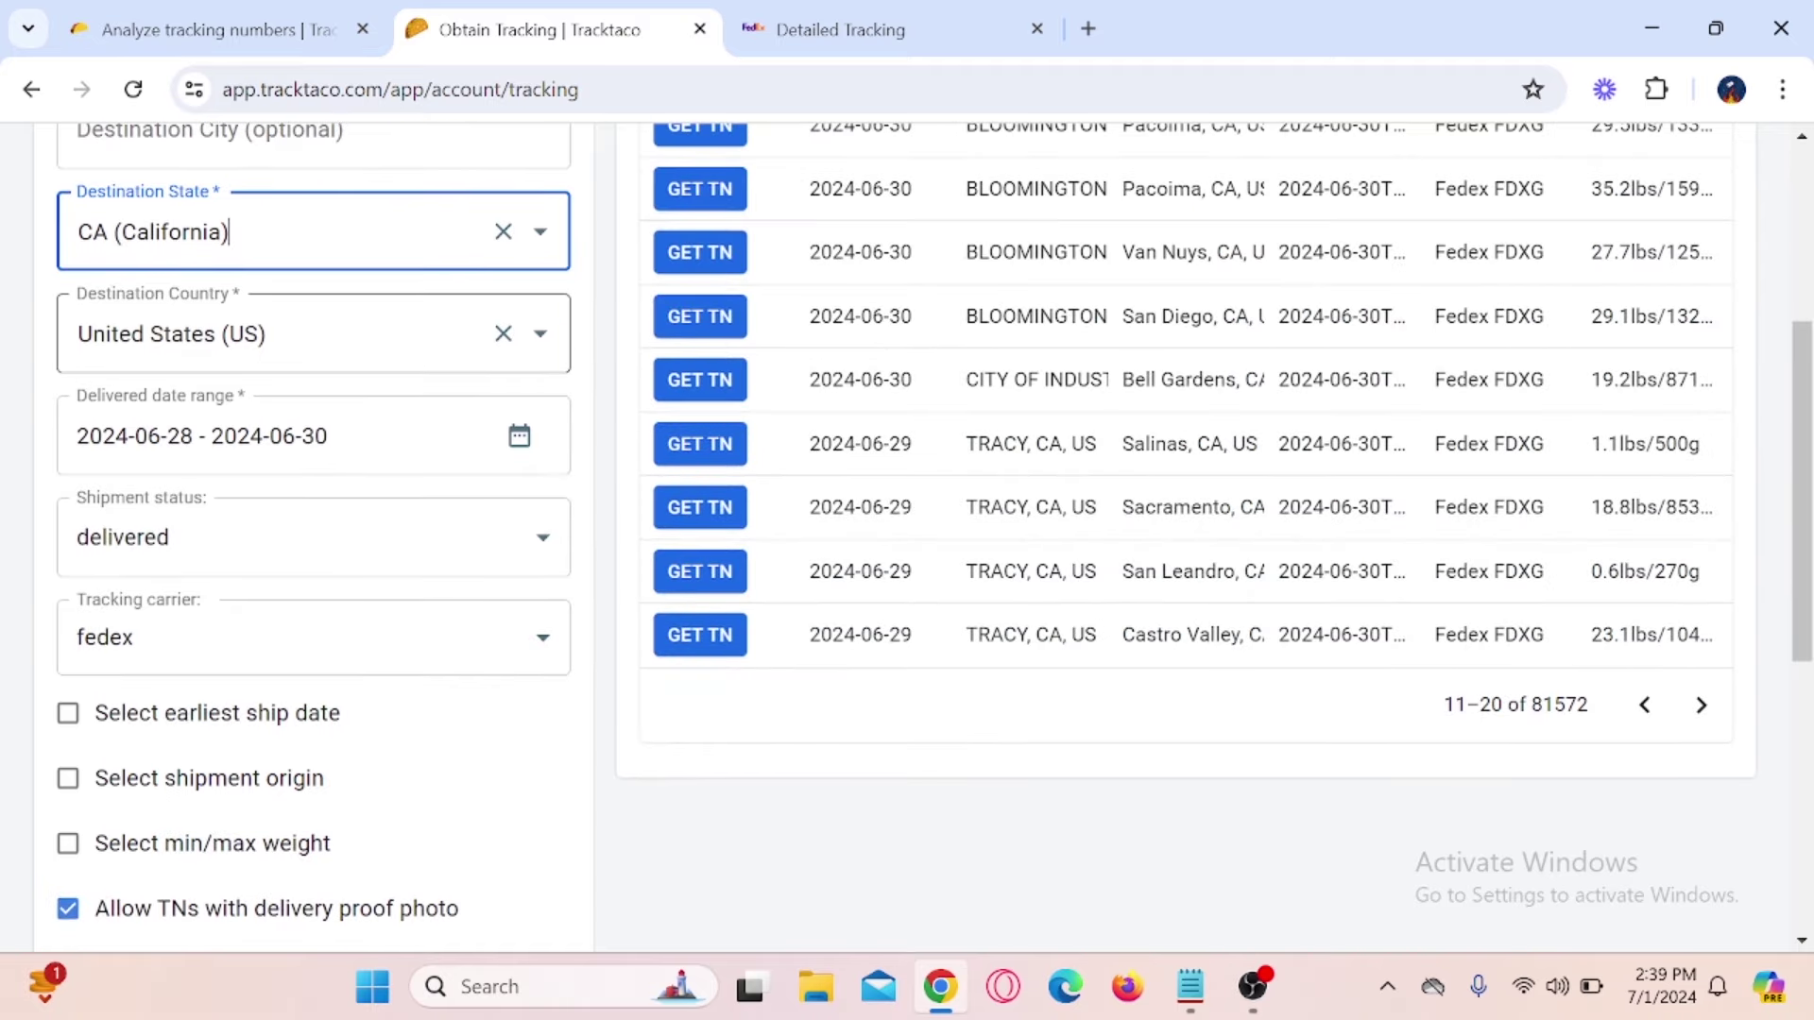
# - Examine the destination country choices, the listed California shipments and the delivered date range
pyautogui.click(284, 334)
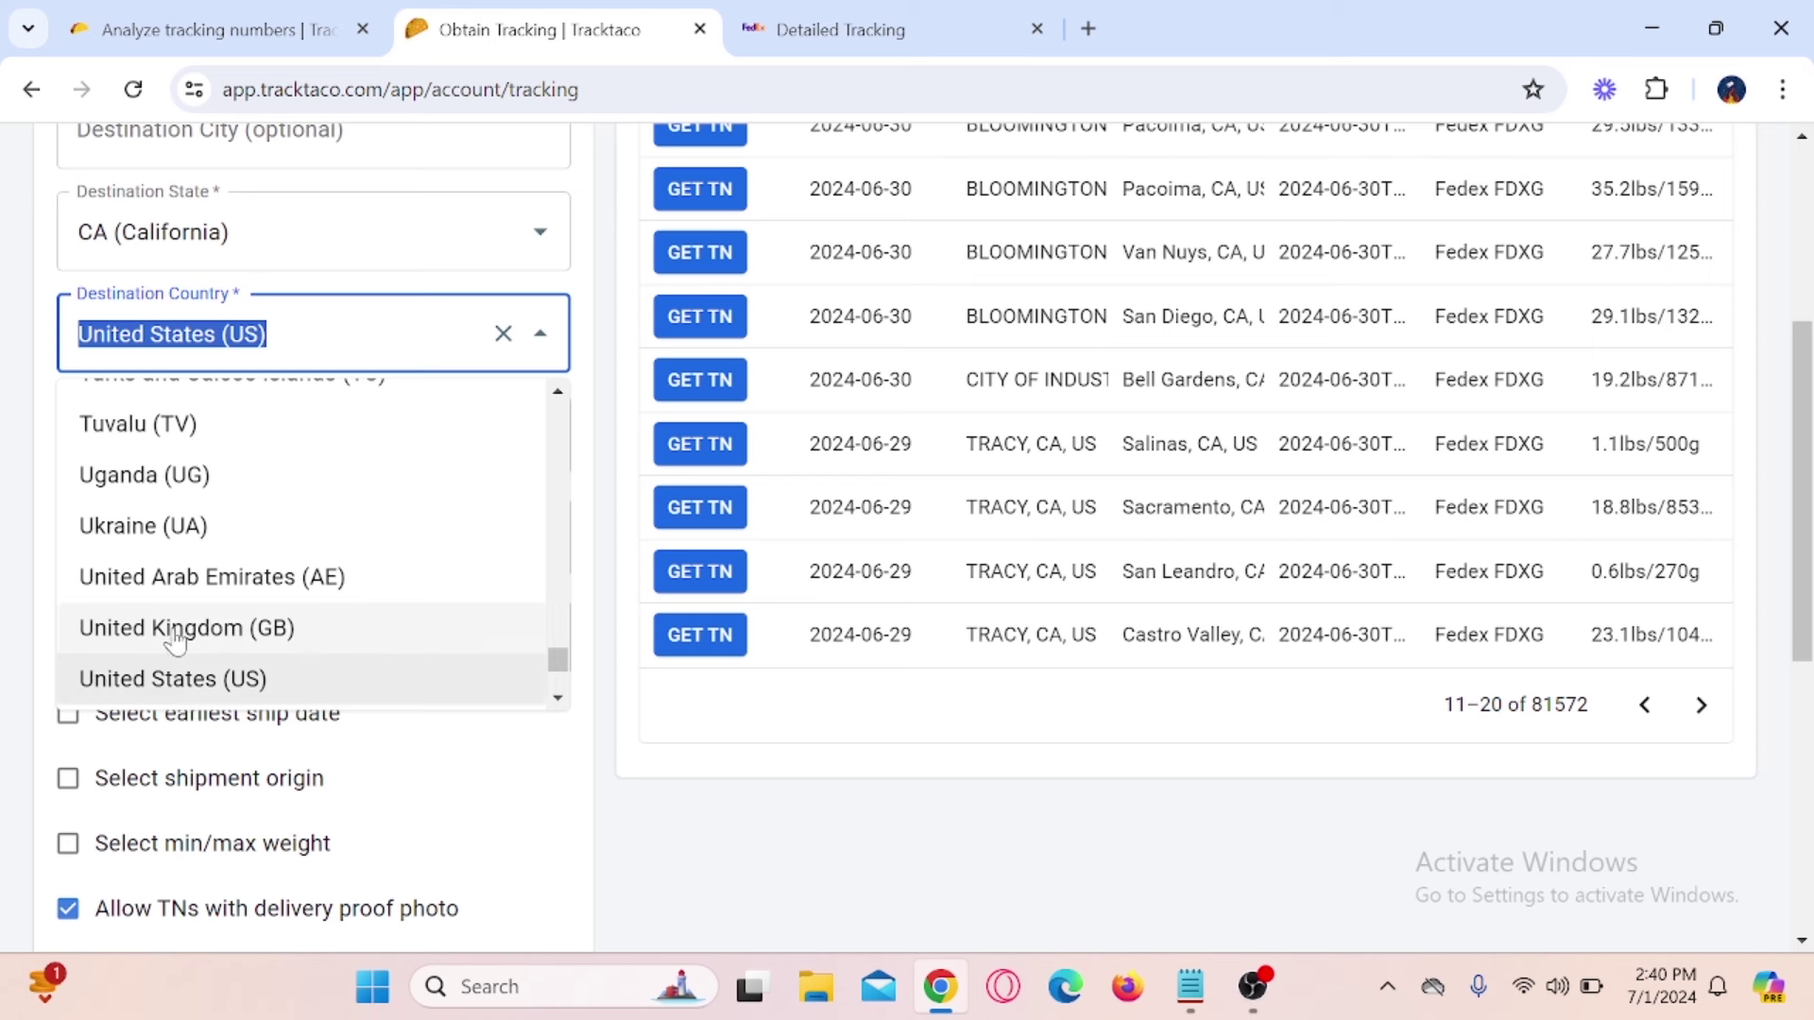
pyautogui.click(668, 838)
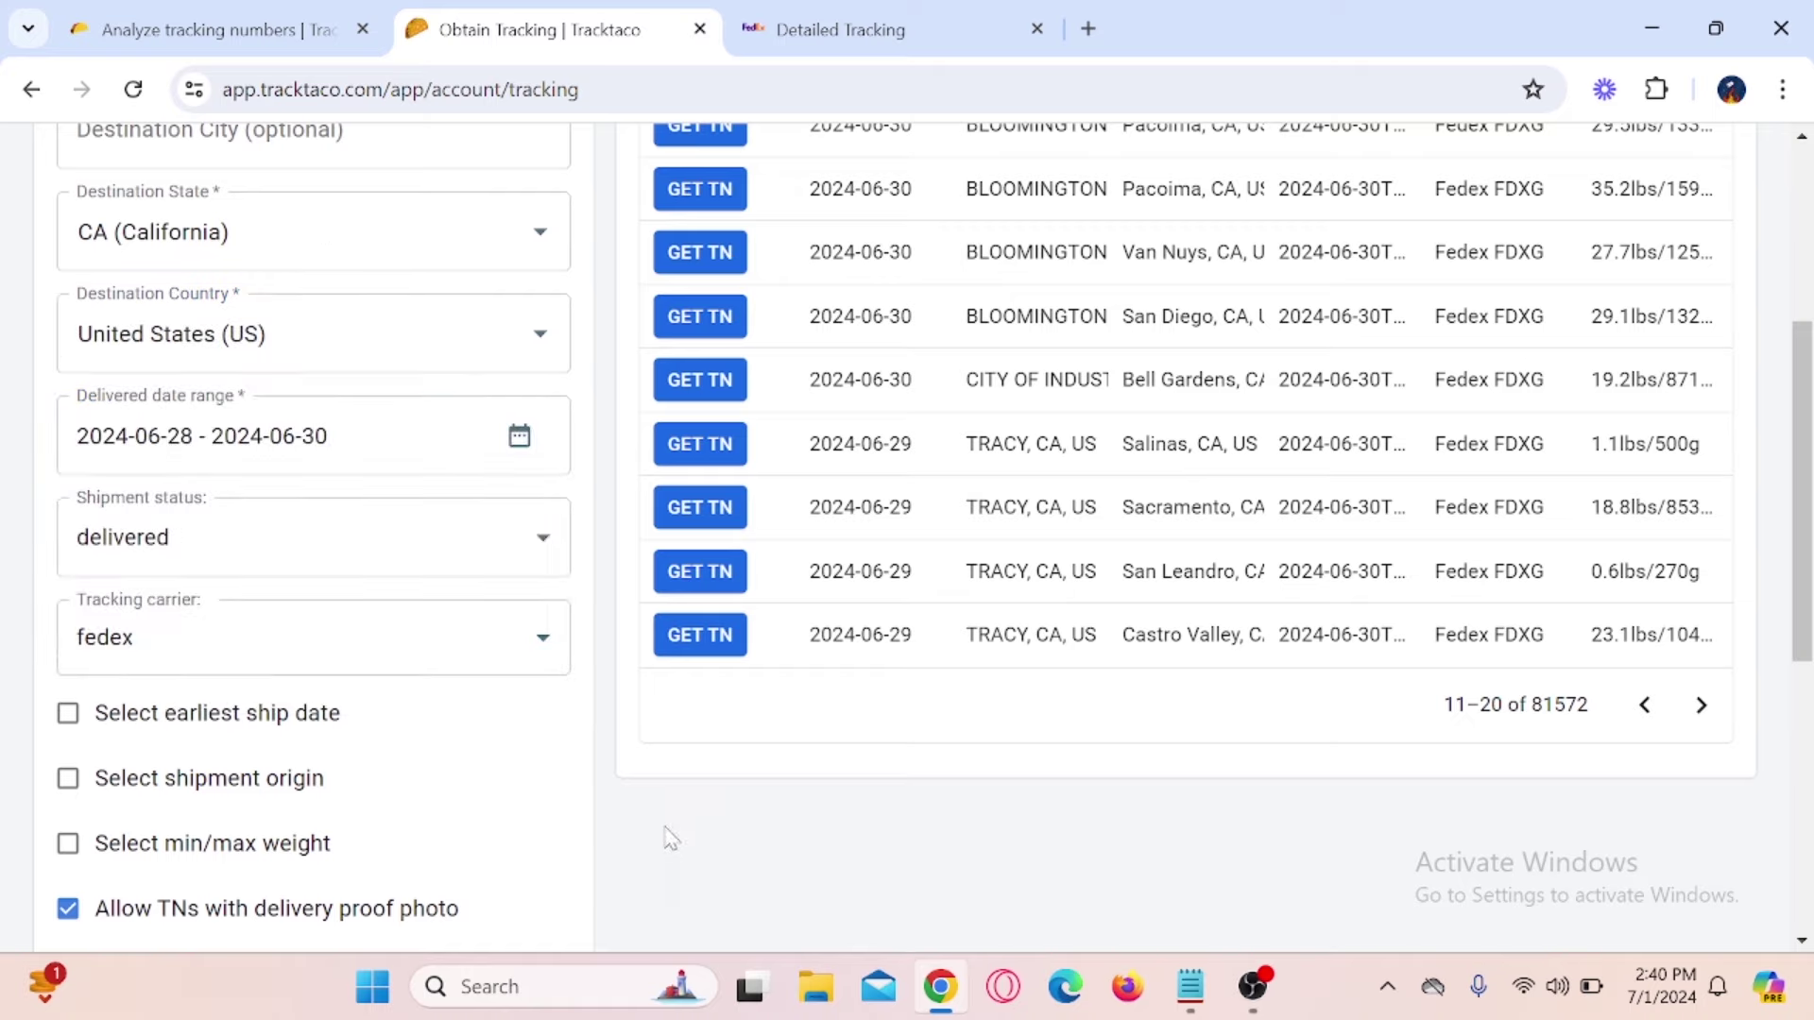
pyautogui.scroll(3, 741, 571)
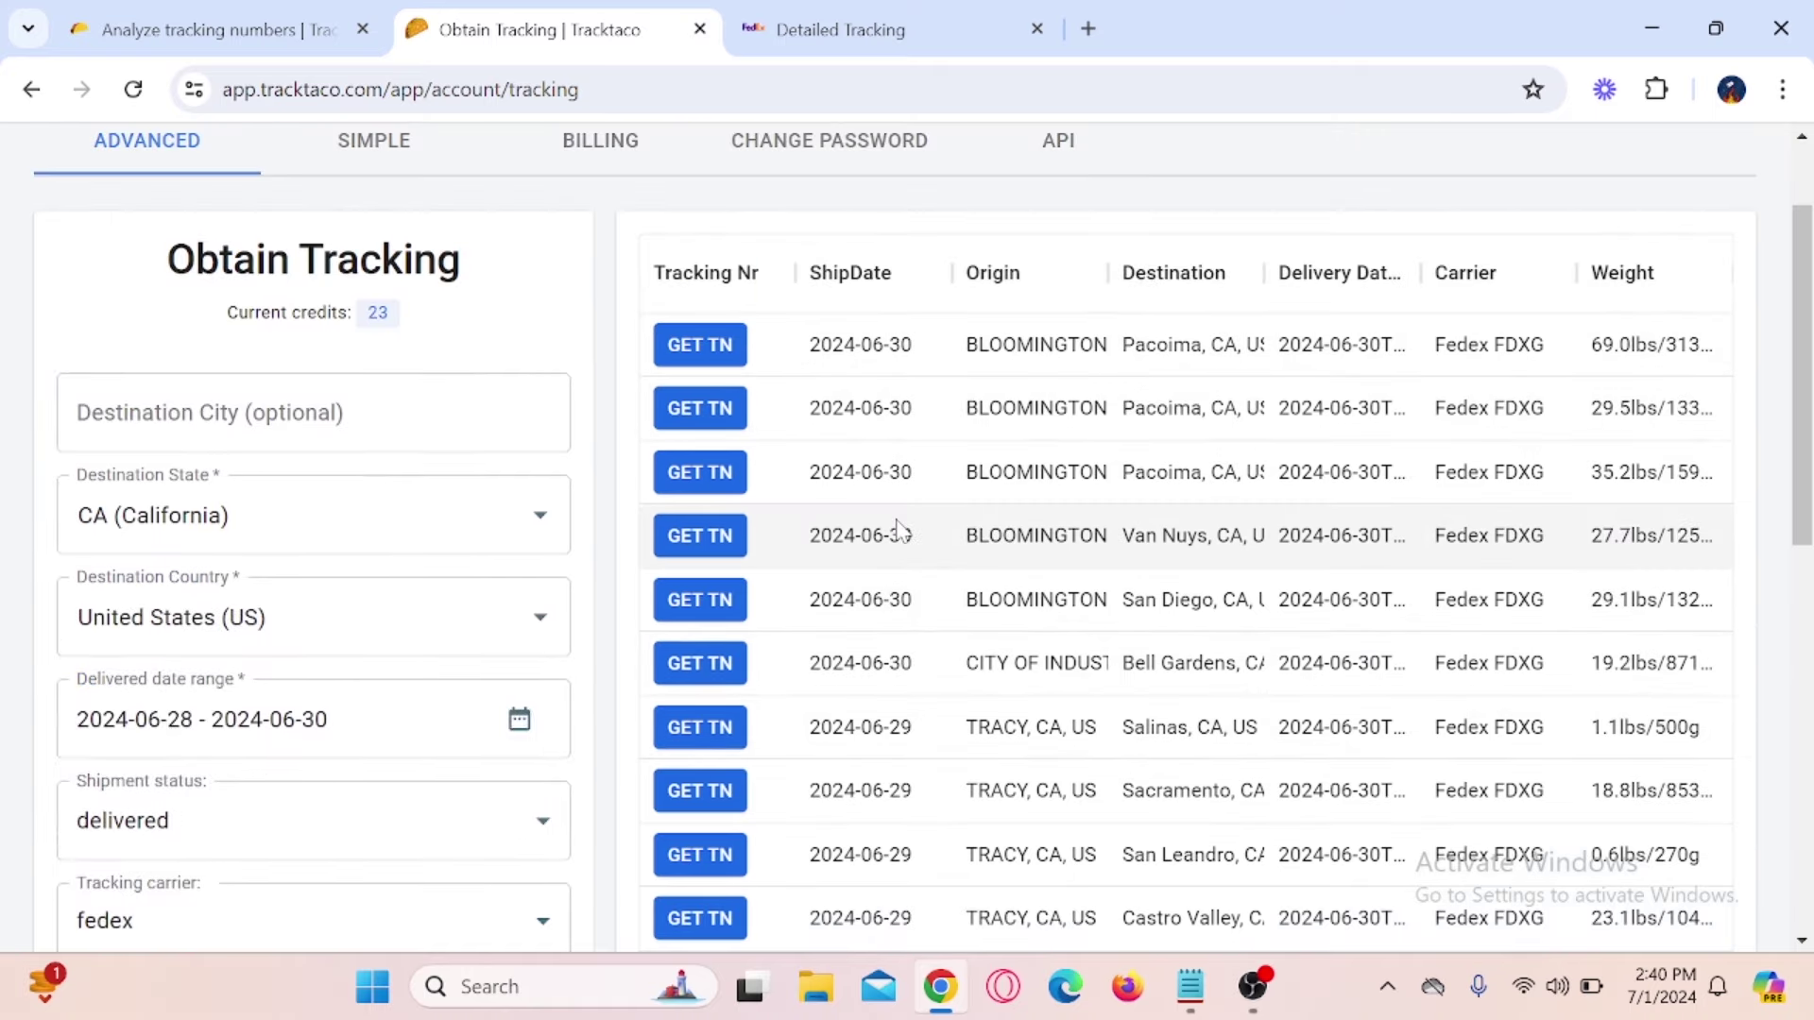
pyautogui.scroll(-5, 897, 529)
pyautogui.scroll(2, 478, 454)
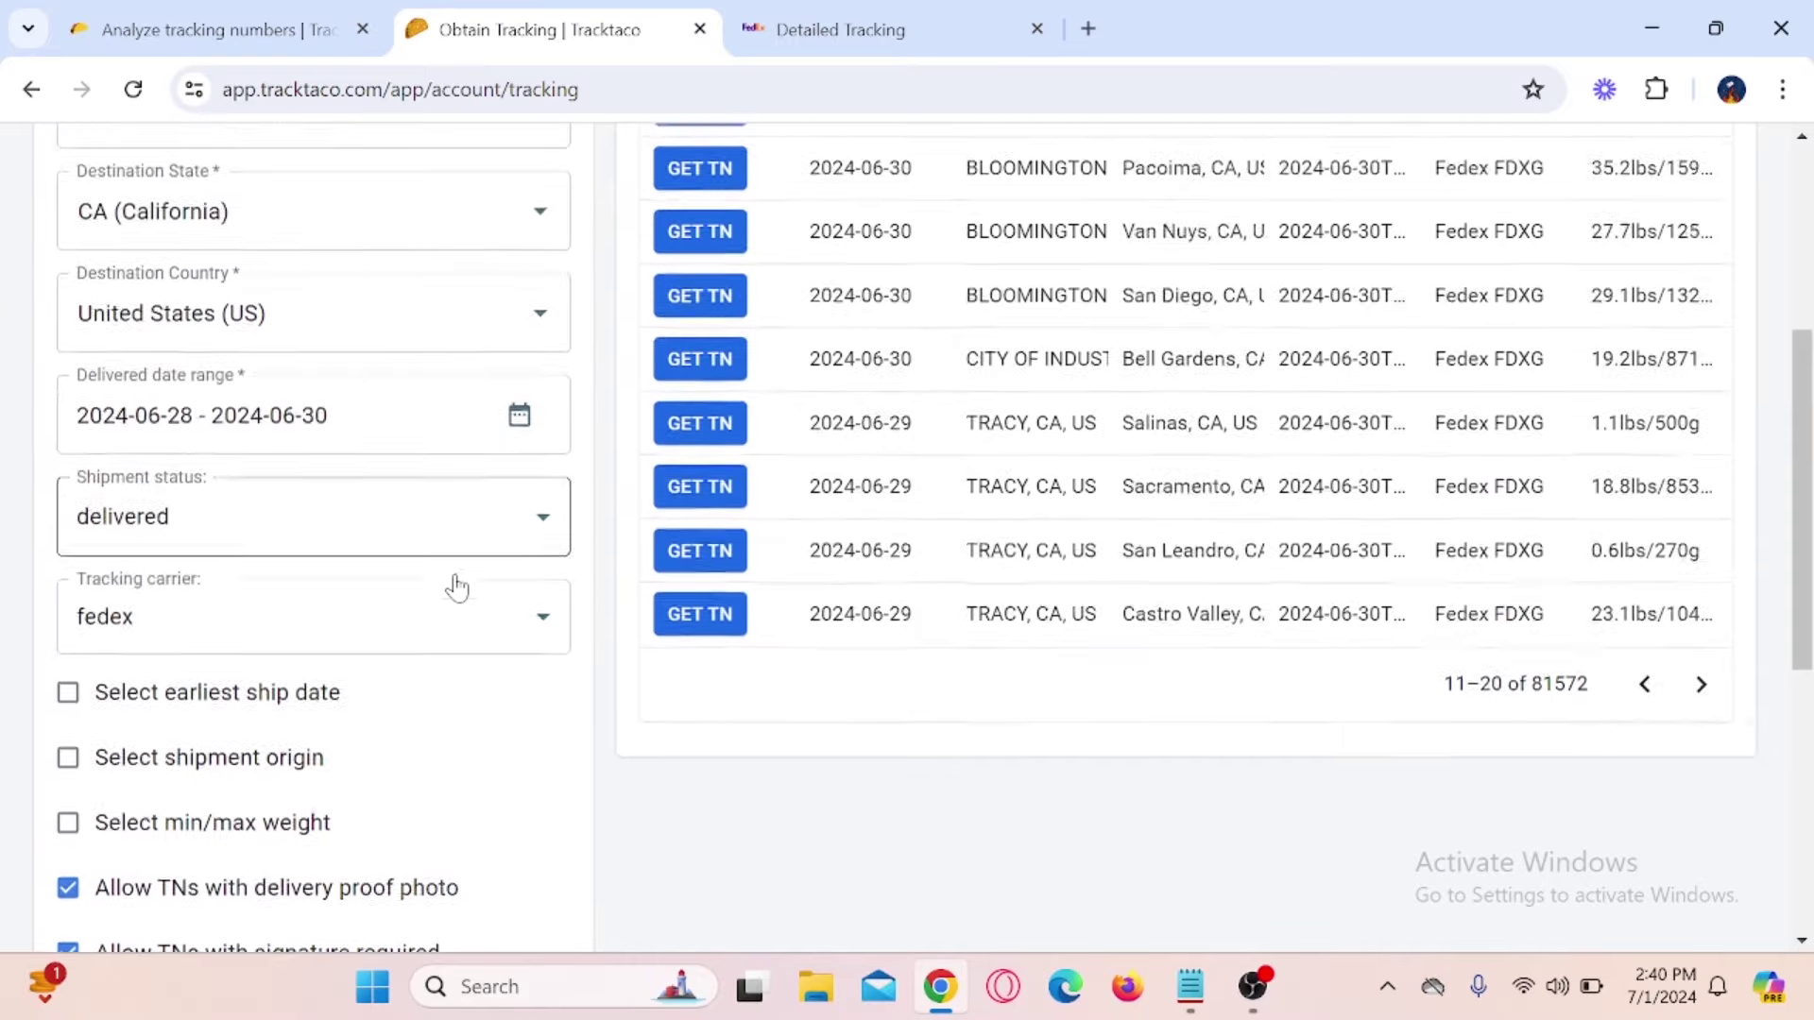
pyautogui.scroll(-1, 458, 588)
pyautogui.moveTo(399, 269); pyautogui.dragTo(485, 234)
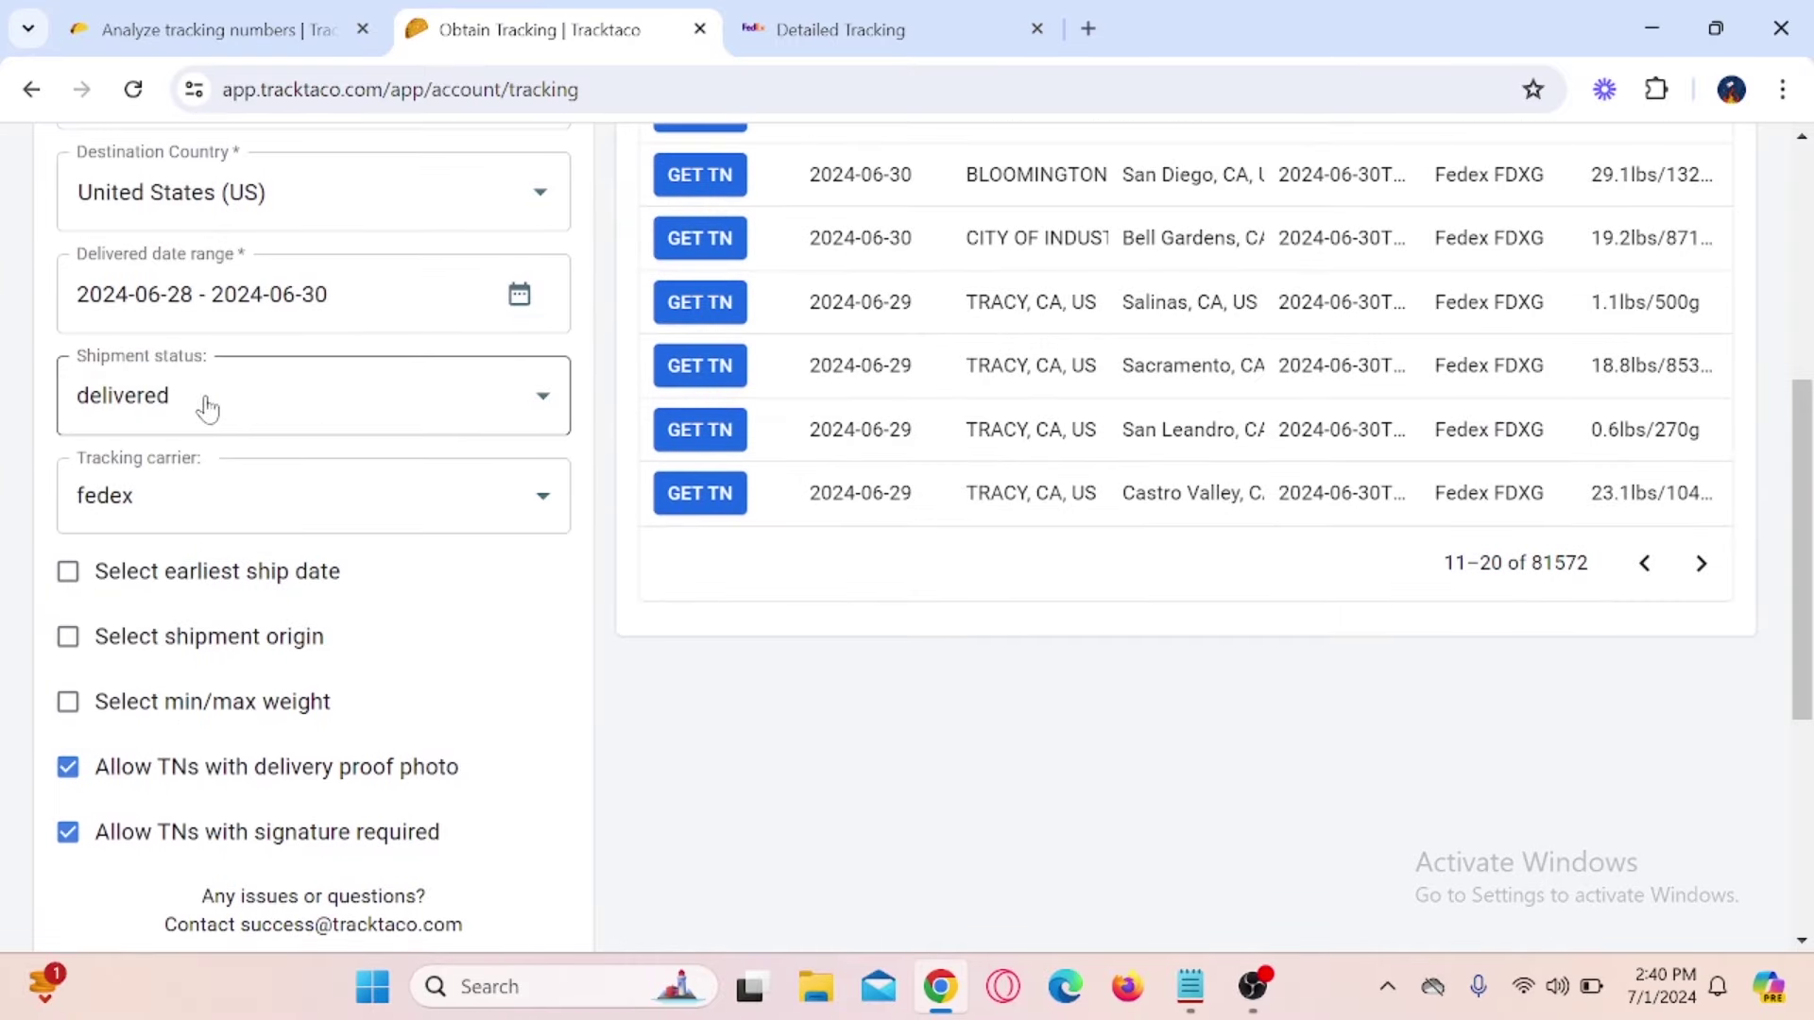
# - Filter the shipment status to in-transit only, and compare it with the delivered shipment on the FedEx tracking page
pyautogui.click(532, 421)
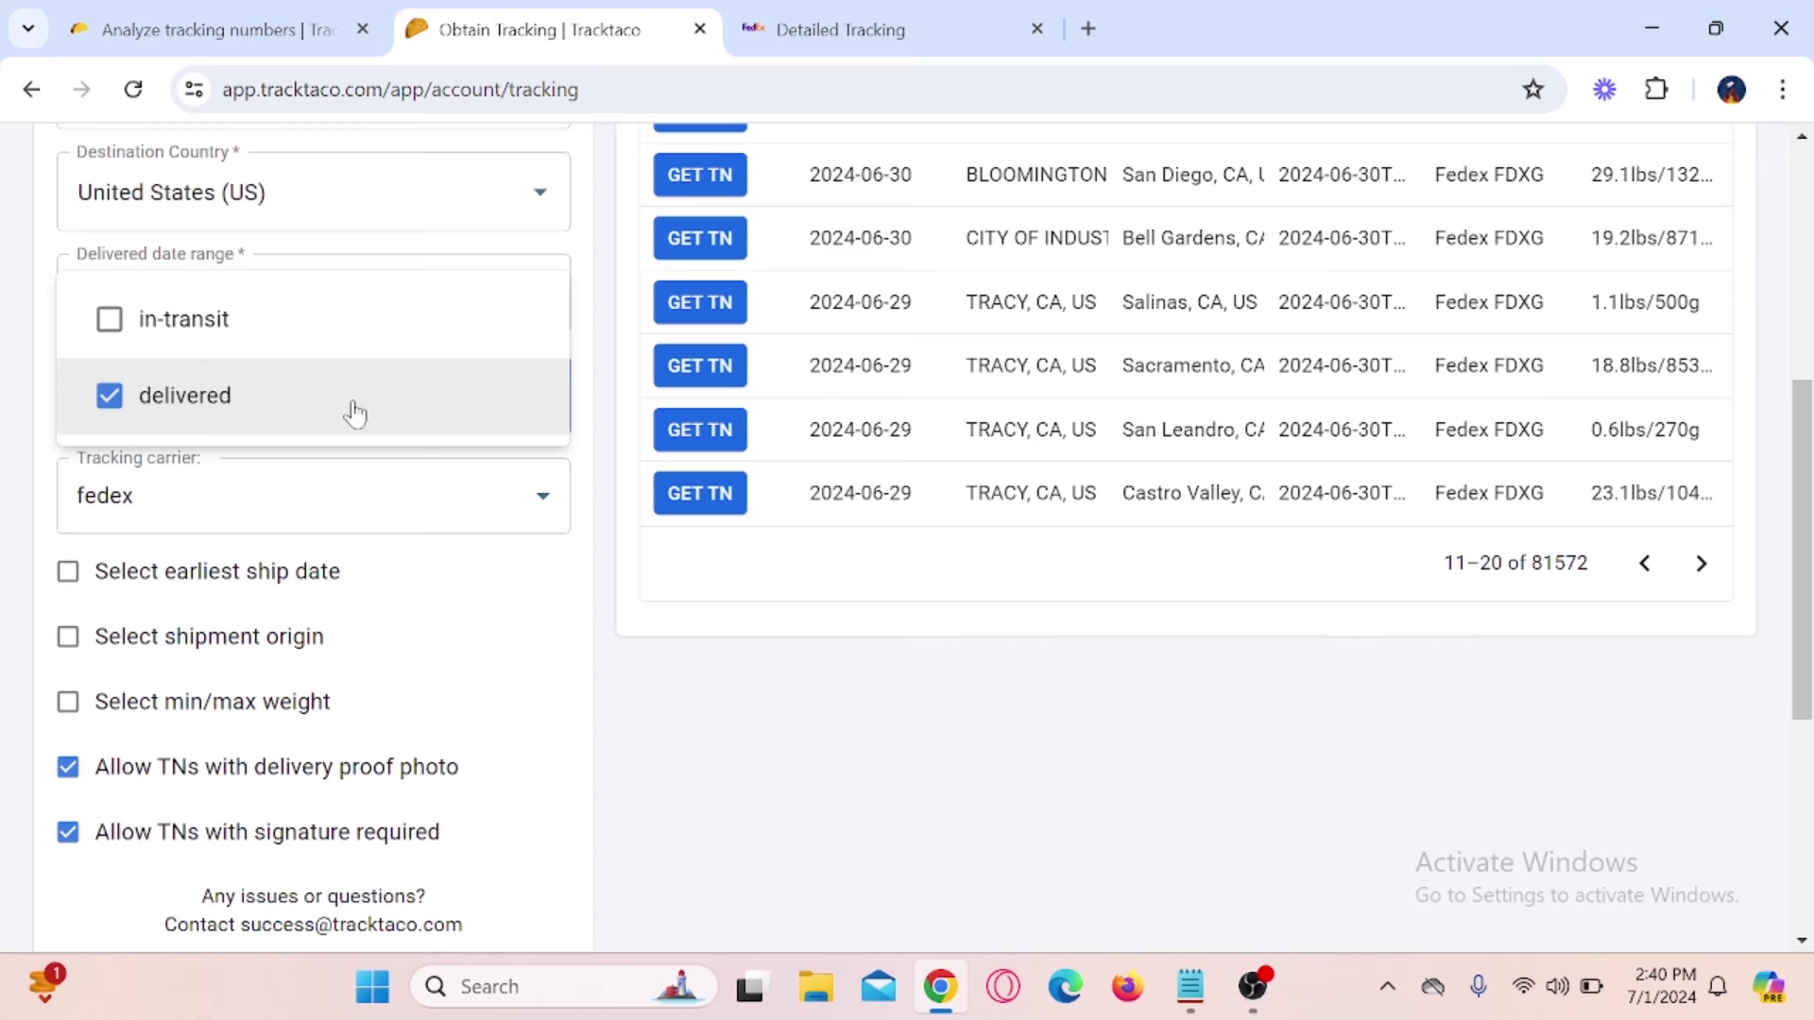
pyautogui.click(137, 321)
pyautogui.click(152, 394)
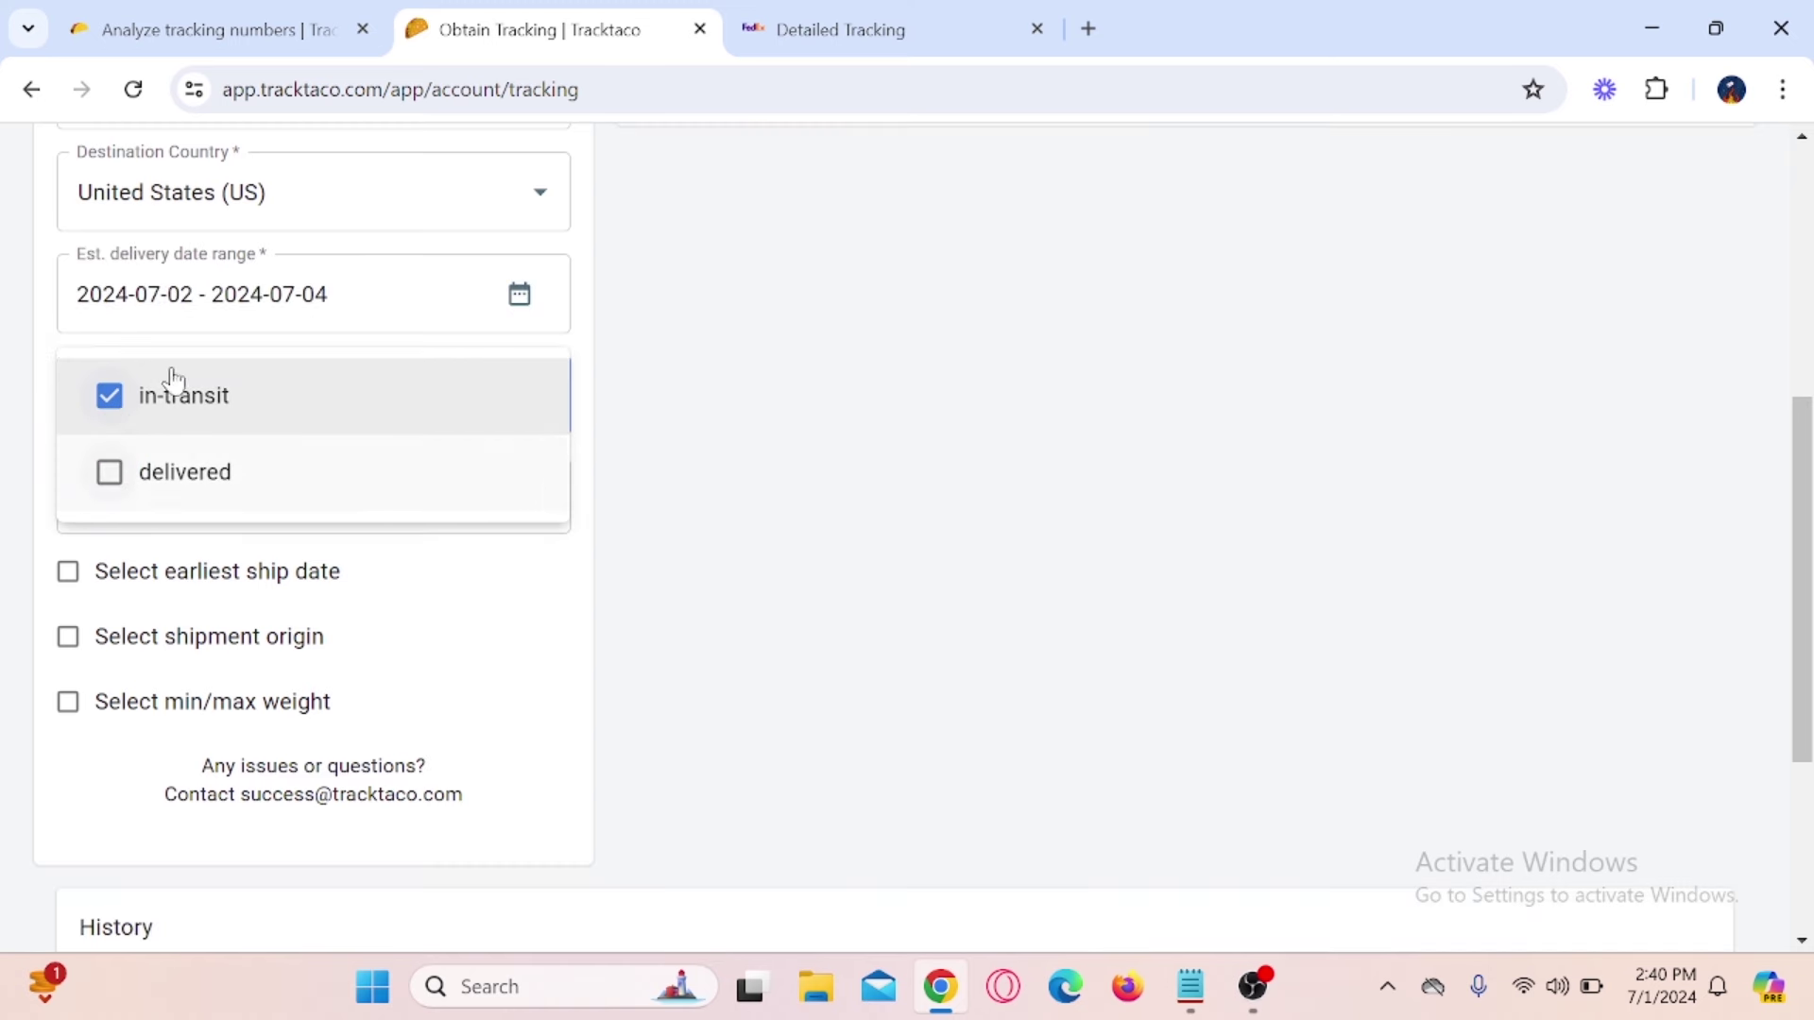
pyautogui.click(792, 27)
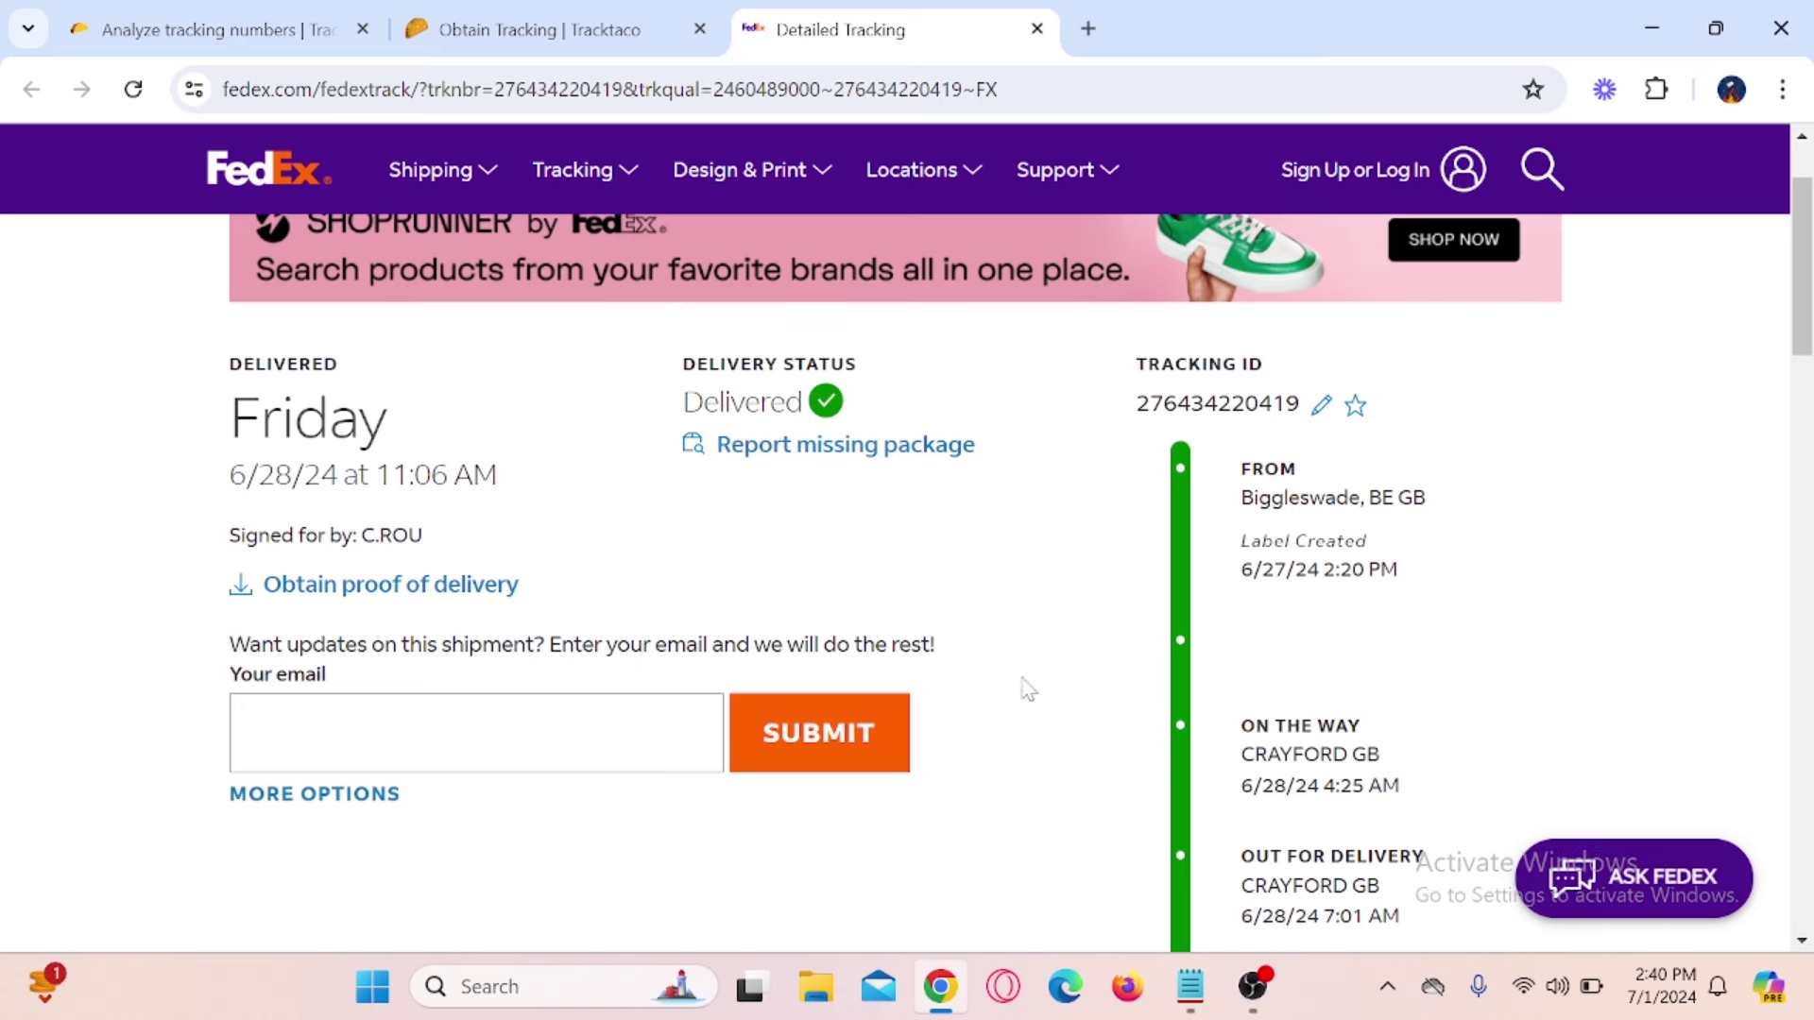
pyautogui.click(624, 7)
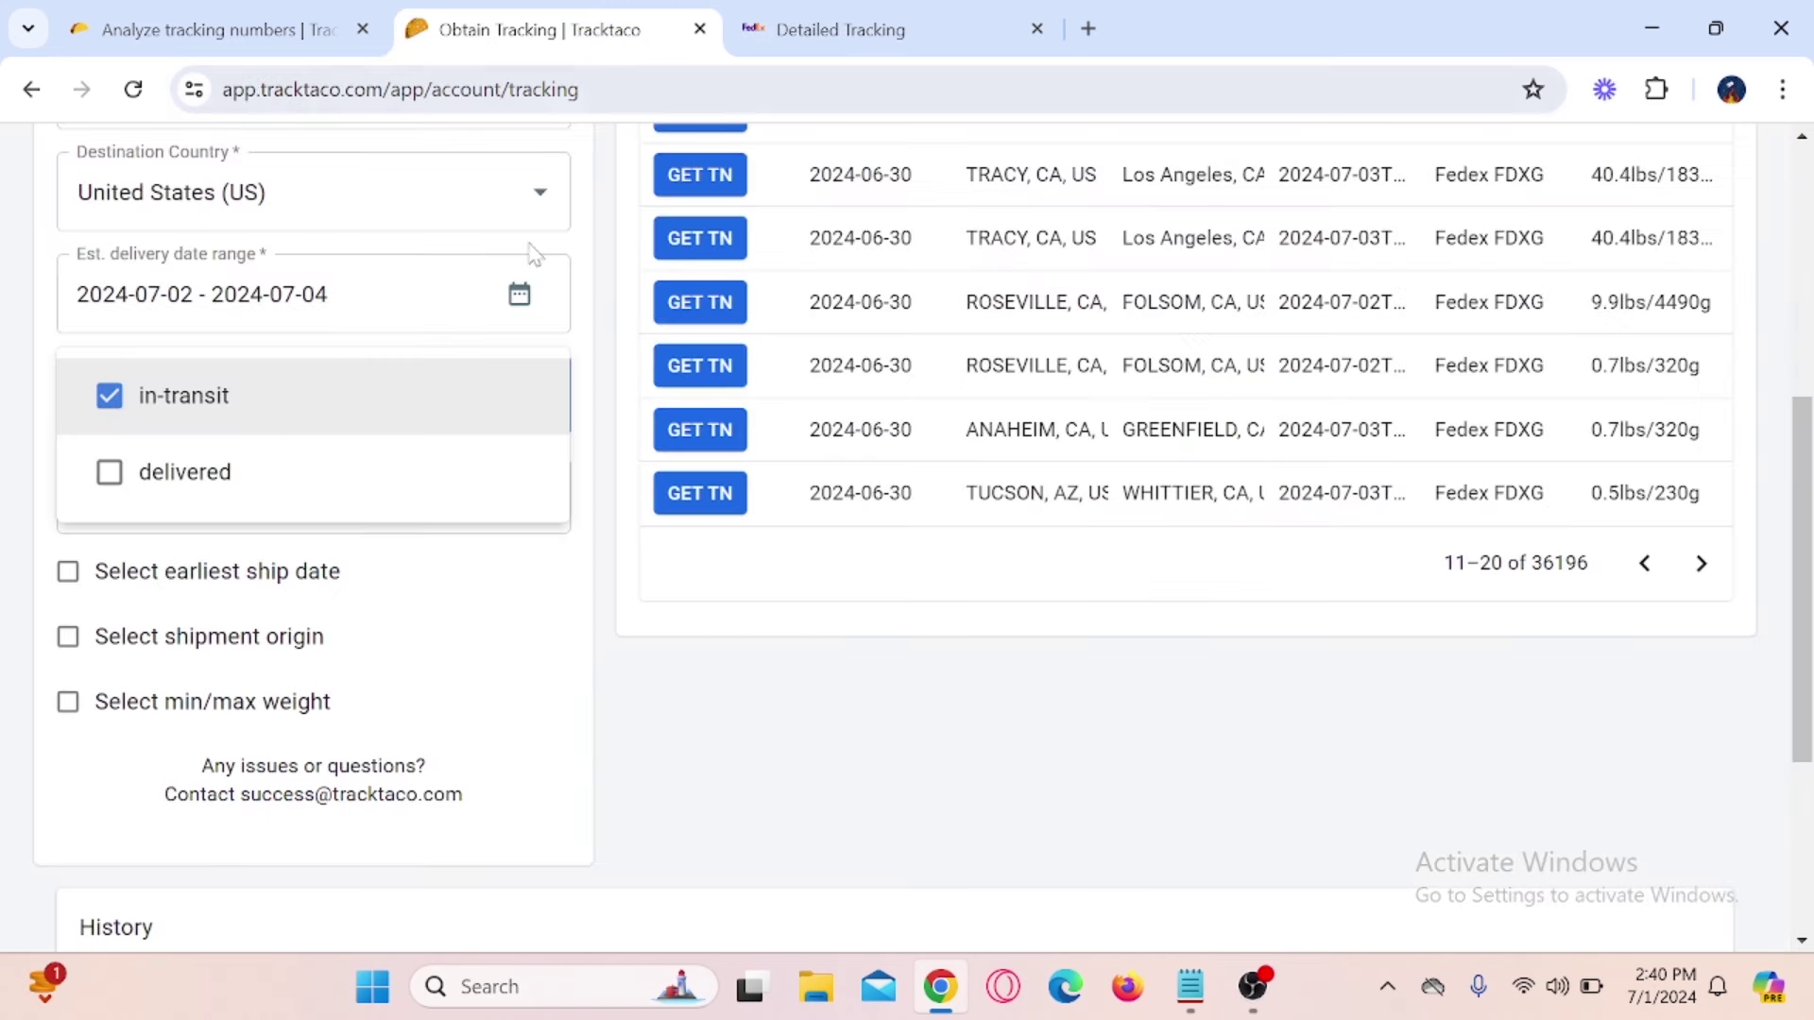
# - Switch the shipment status filter back to delivered only
pyautogui.click(110, 475)
pyautogui.click(110, 318)
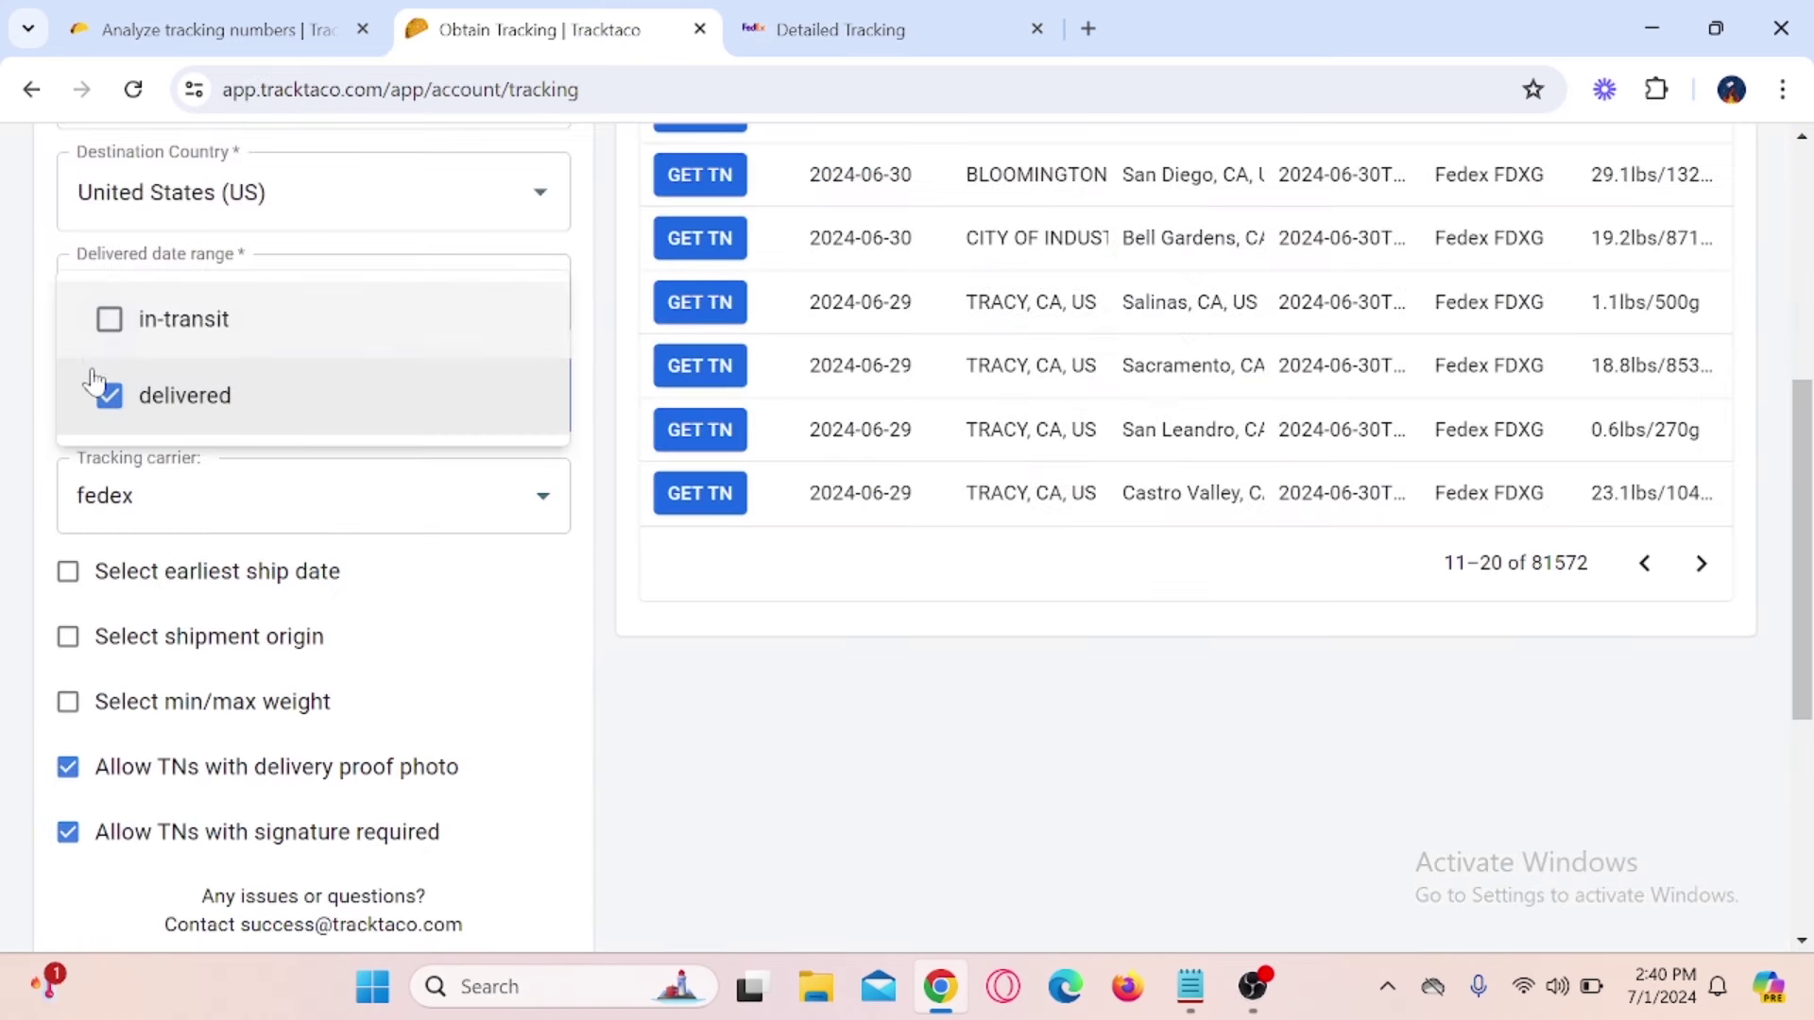
pyautogui.click(775, 697)
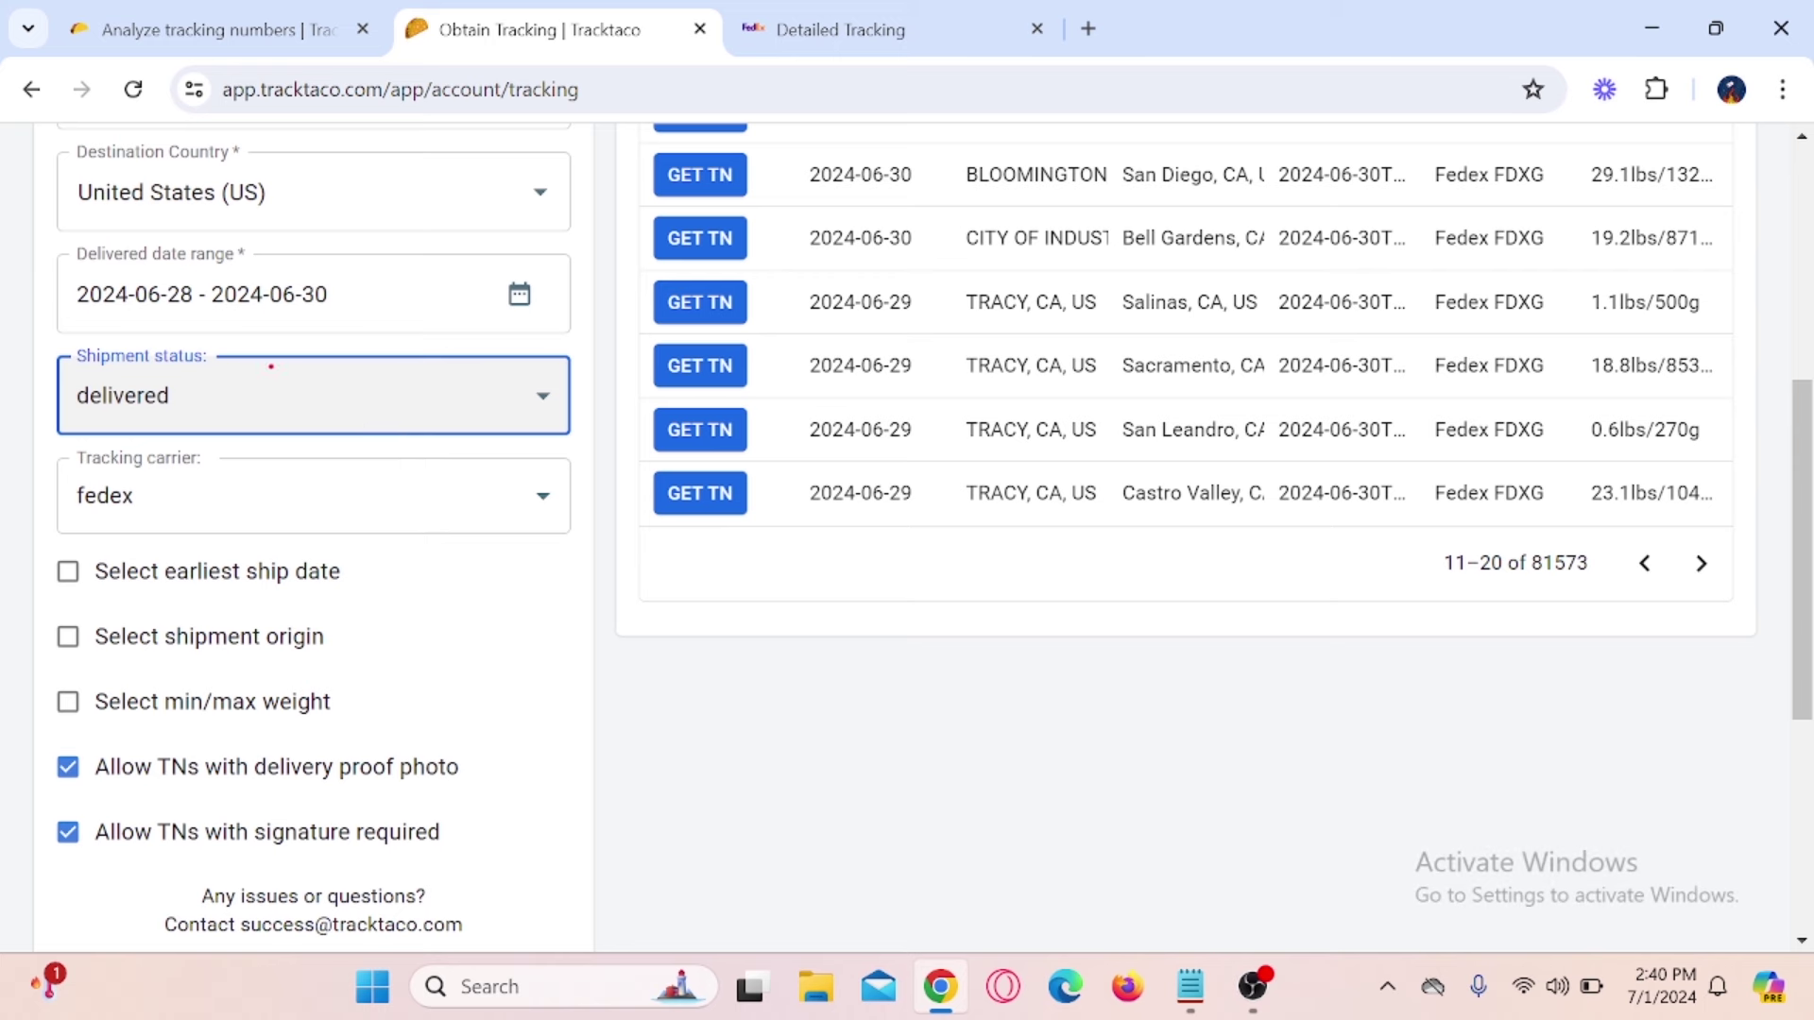
# - Set the delivered date range to 2024-06-20 through 2024-06-29, and view the updated shipment list
pyautogui.click(518, 294)
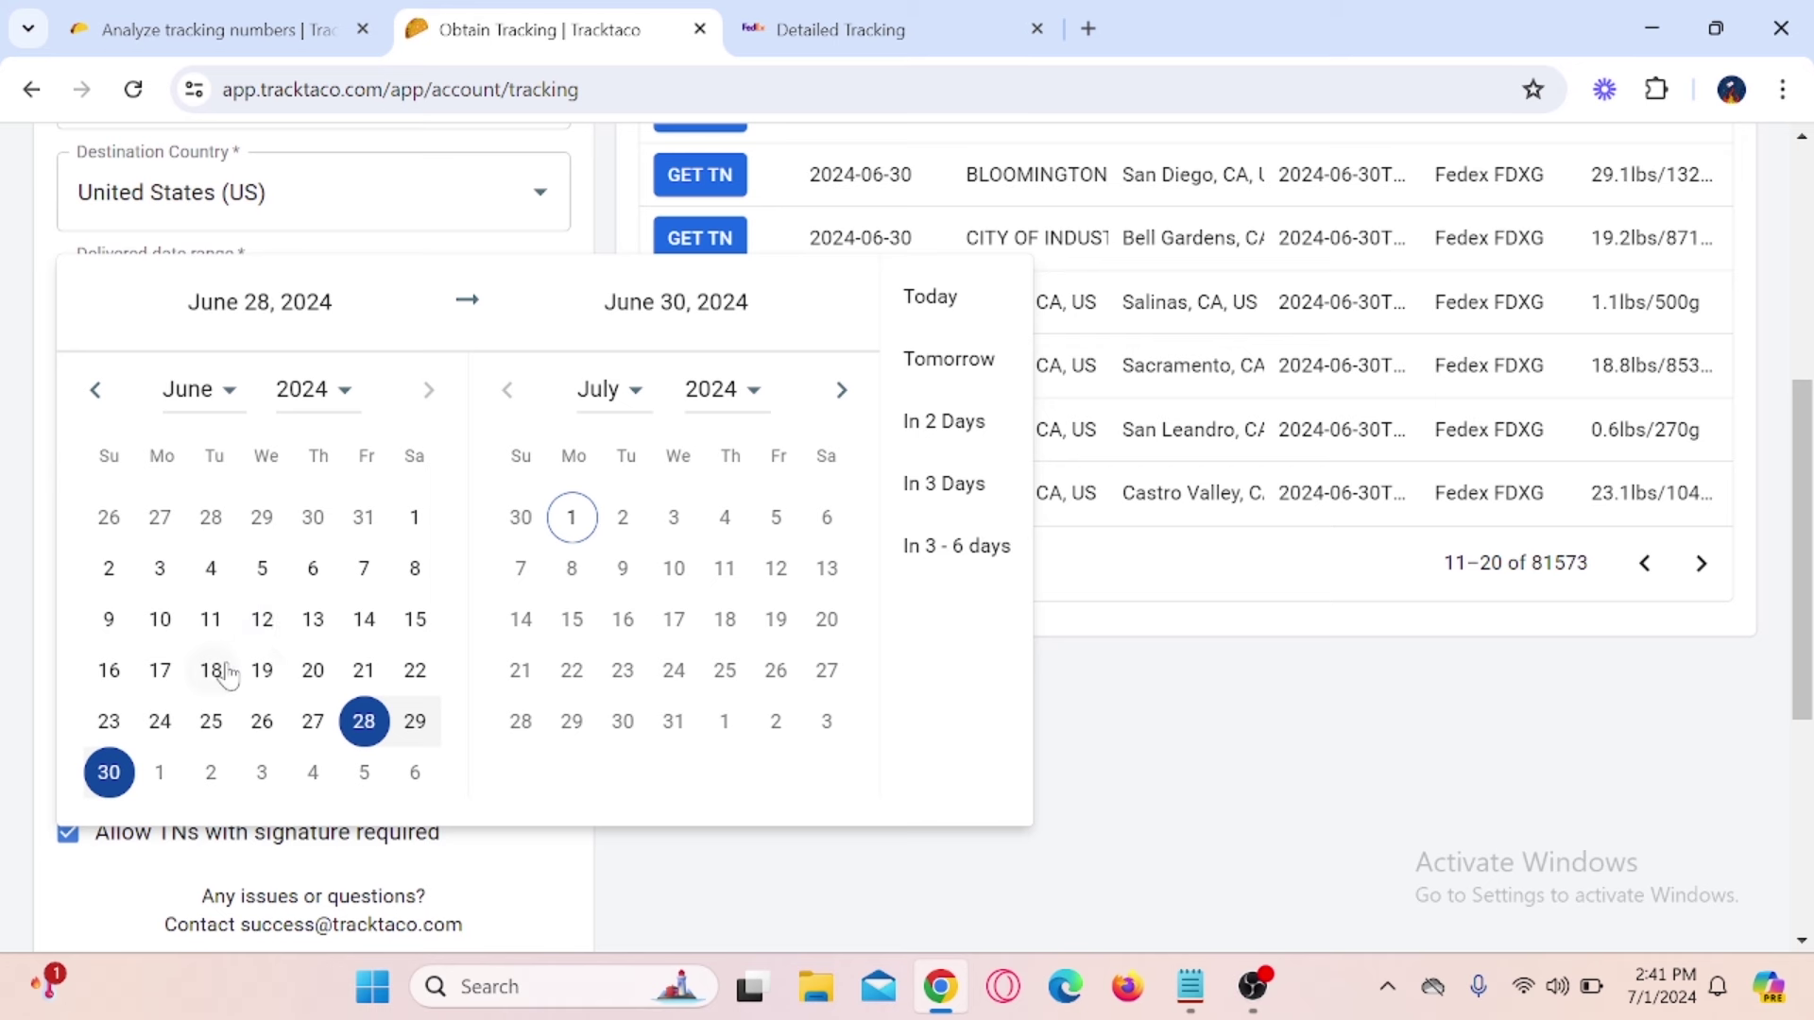
pyautogui.click(314, 680)
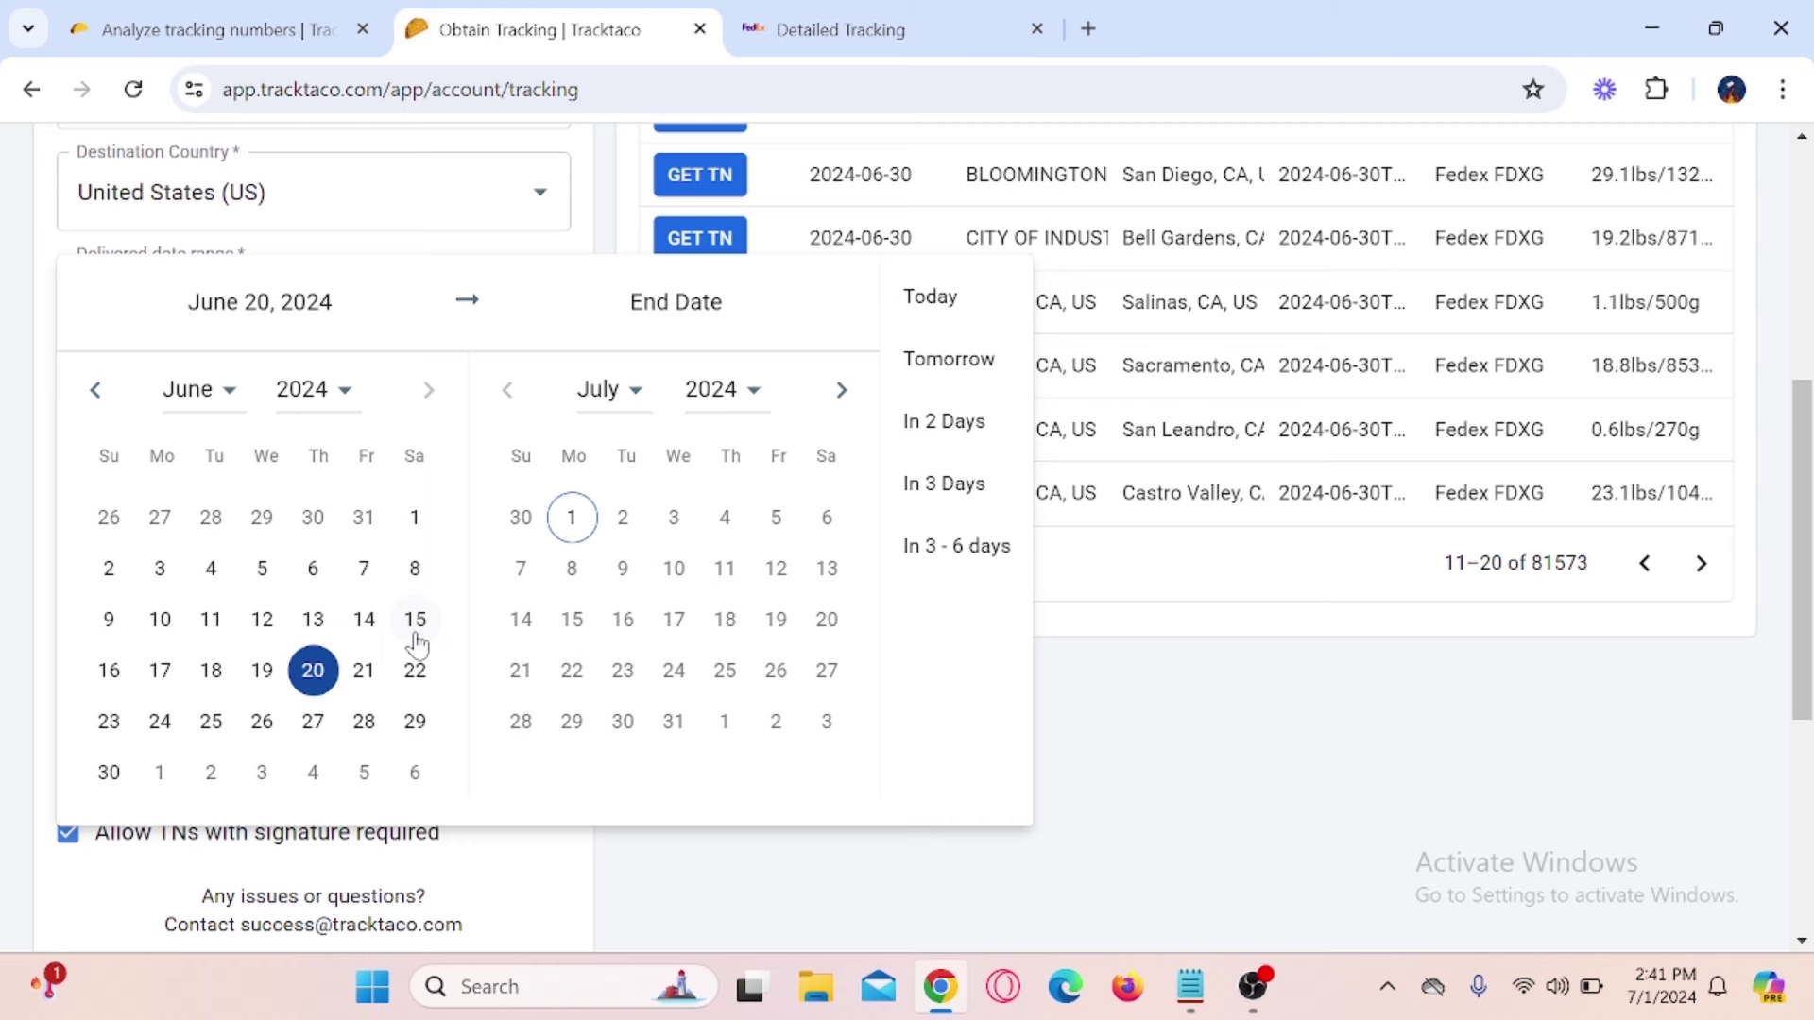
pyautogui.click(414, 724)
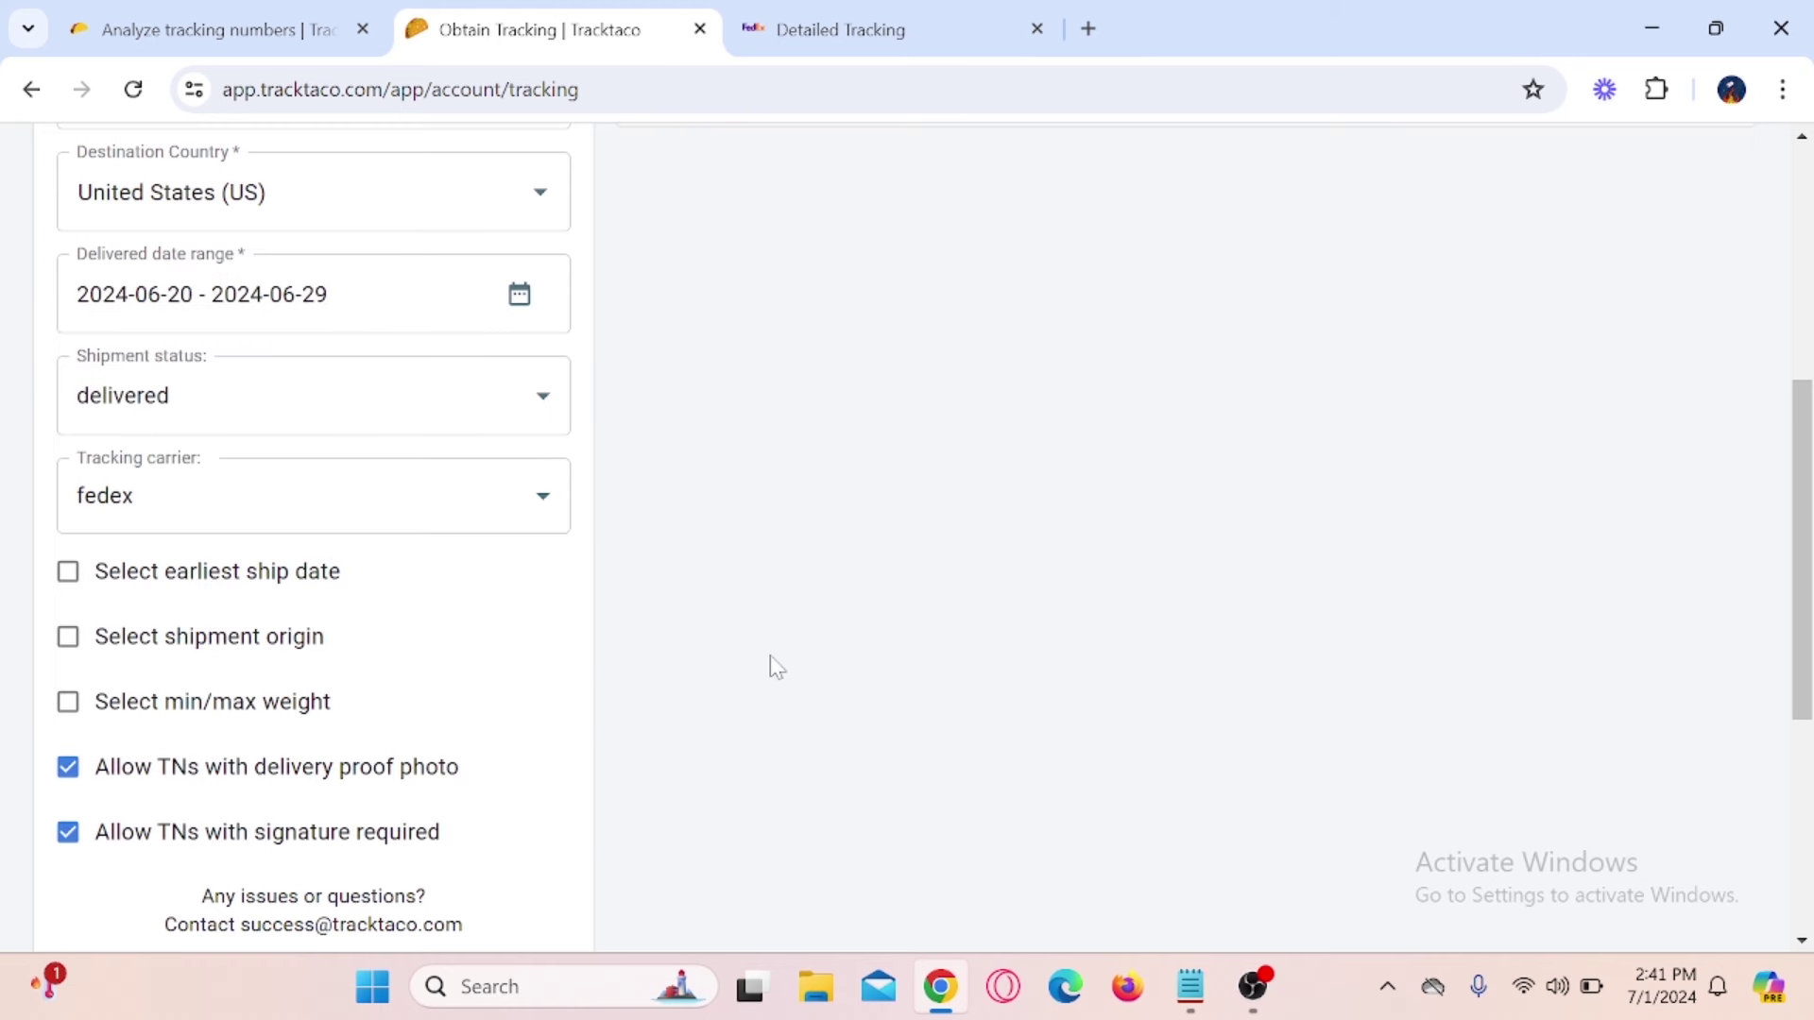
pyautogui.scroll(4, 776, 667)
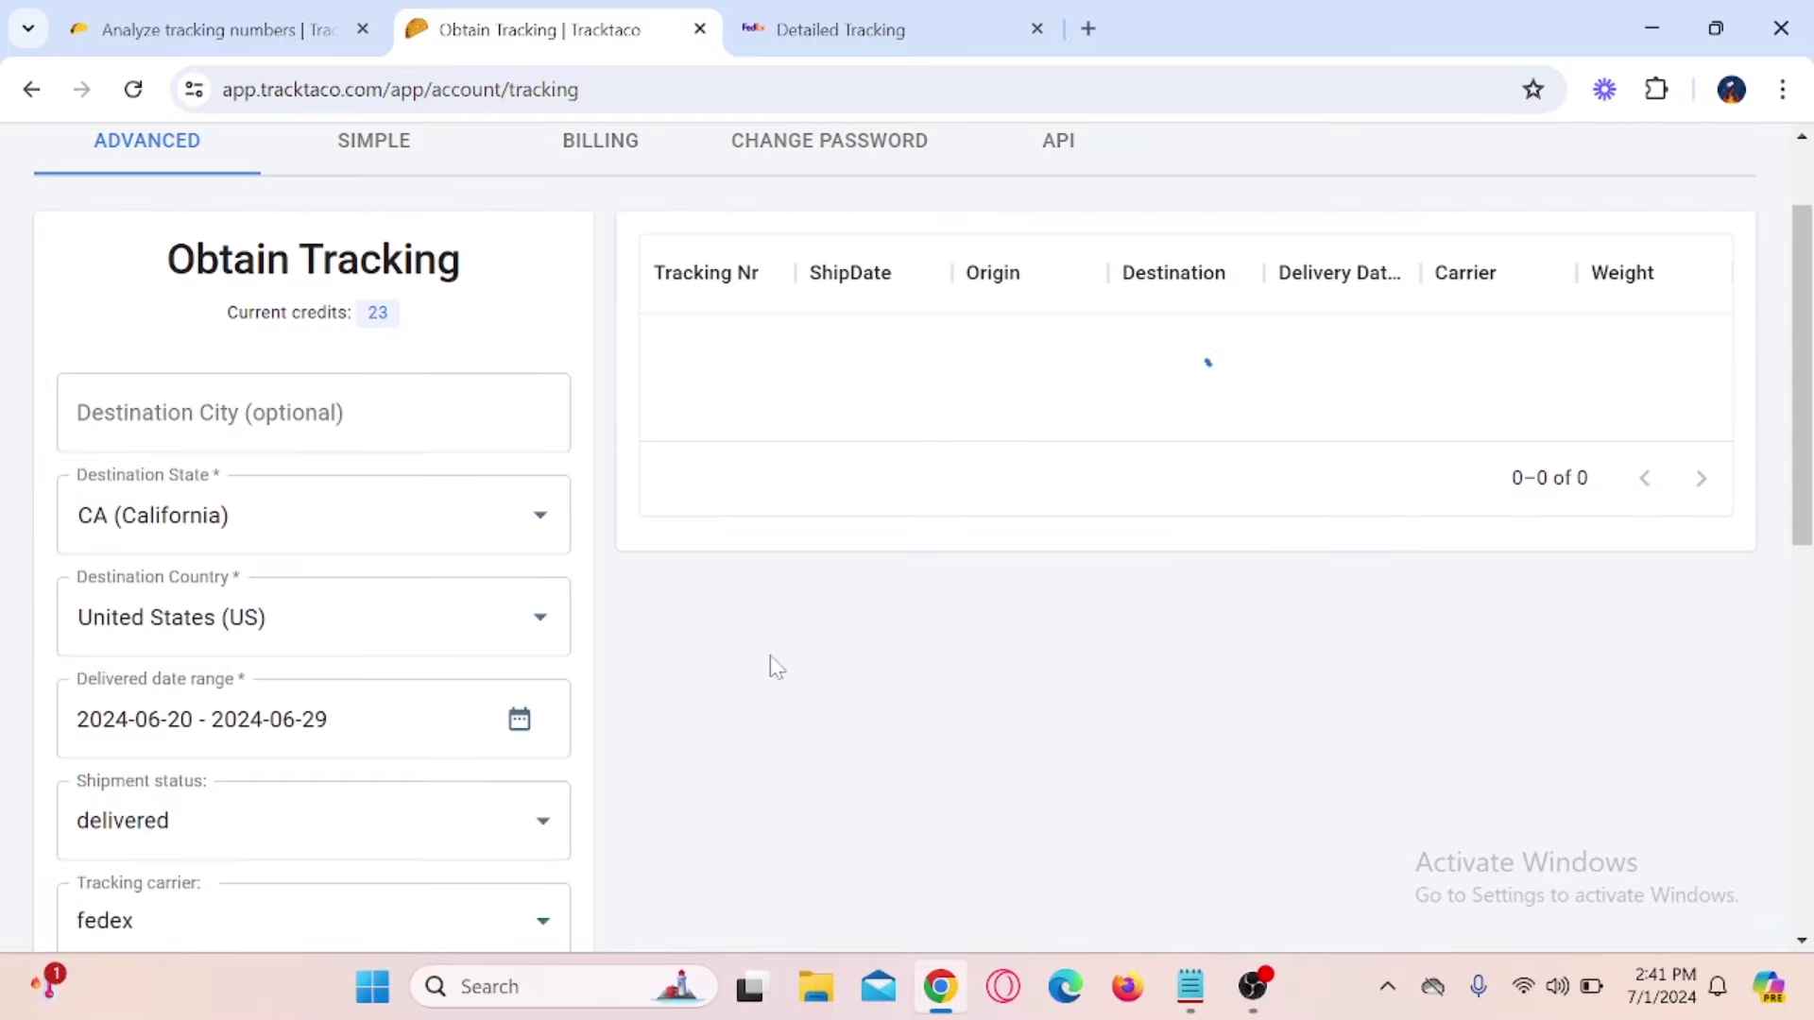
pyautogui.scroll(-6, 777, 667)
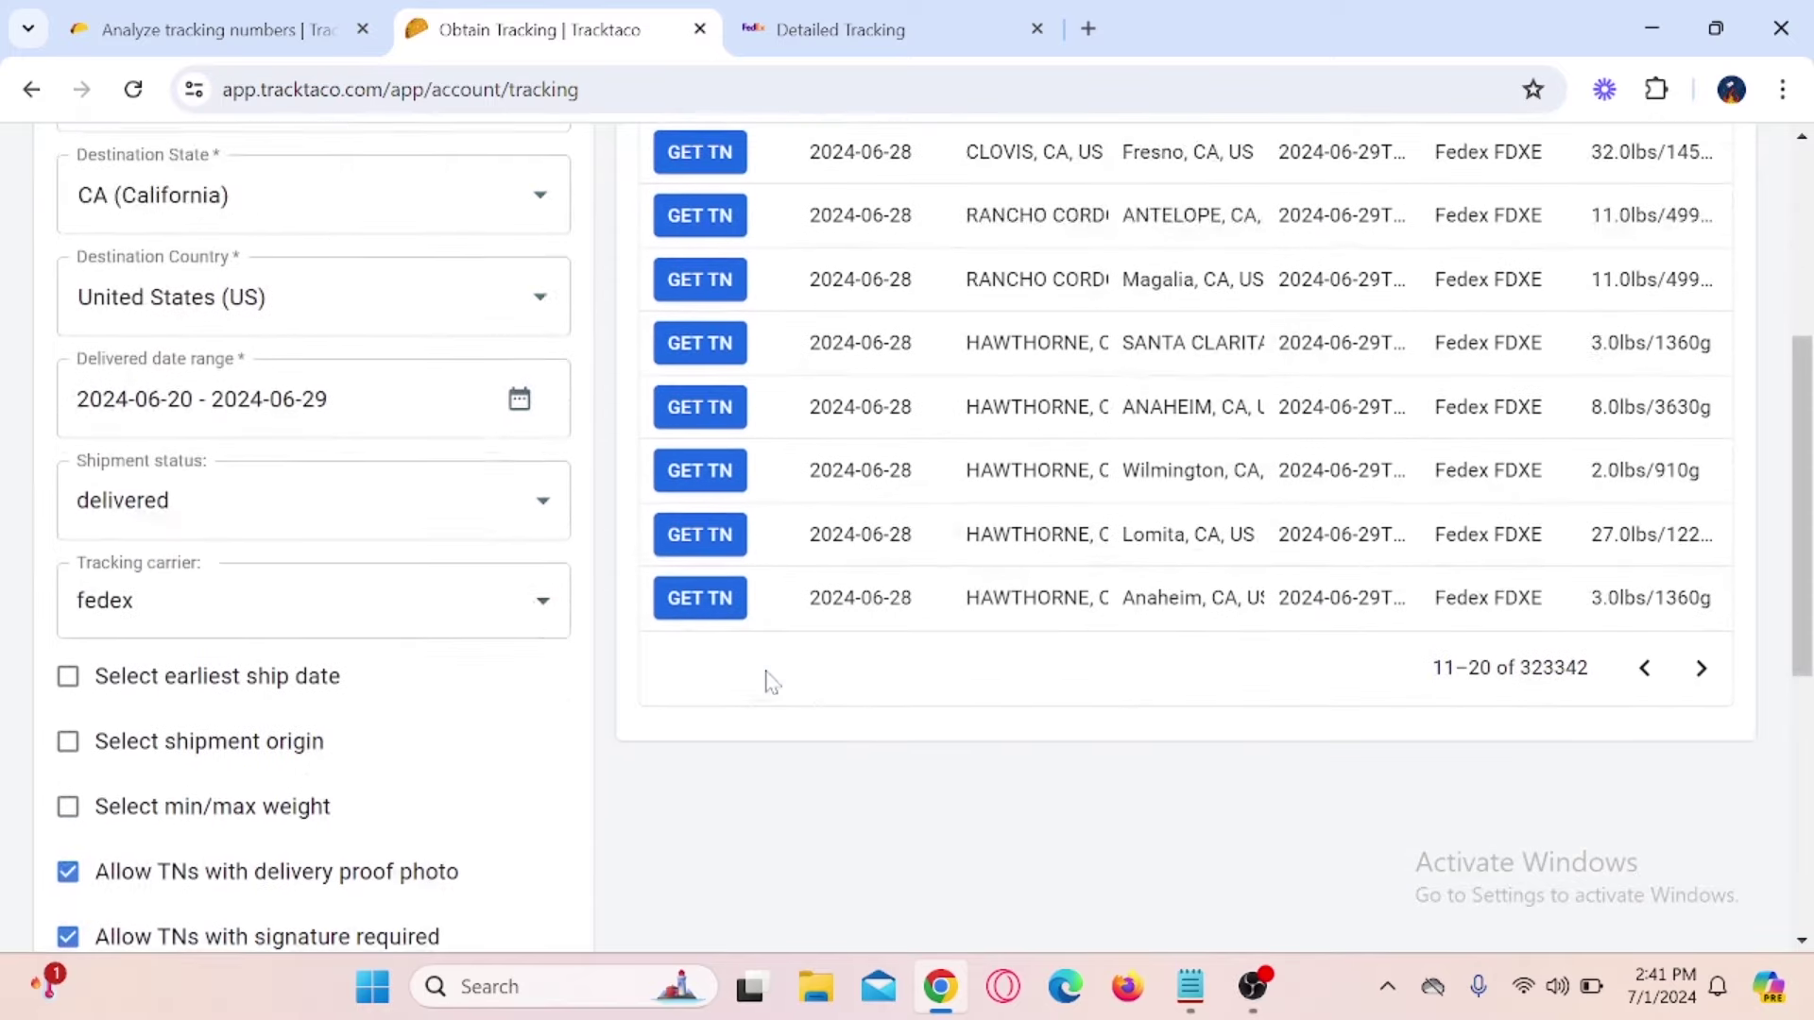
# - Review the tracking carrier choices and the options for delivery proof photos and required signatures
pyautogui.click(538, 378)
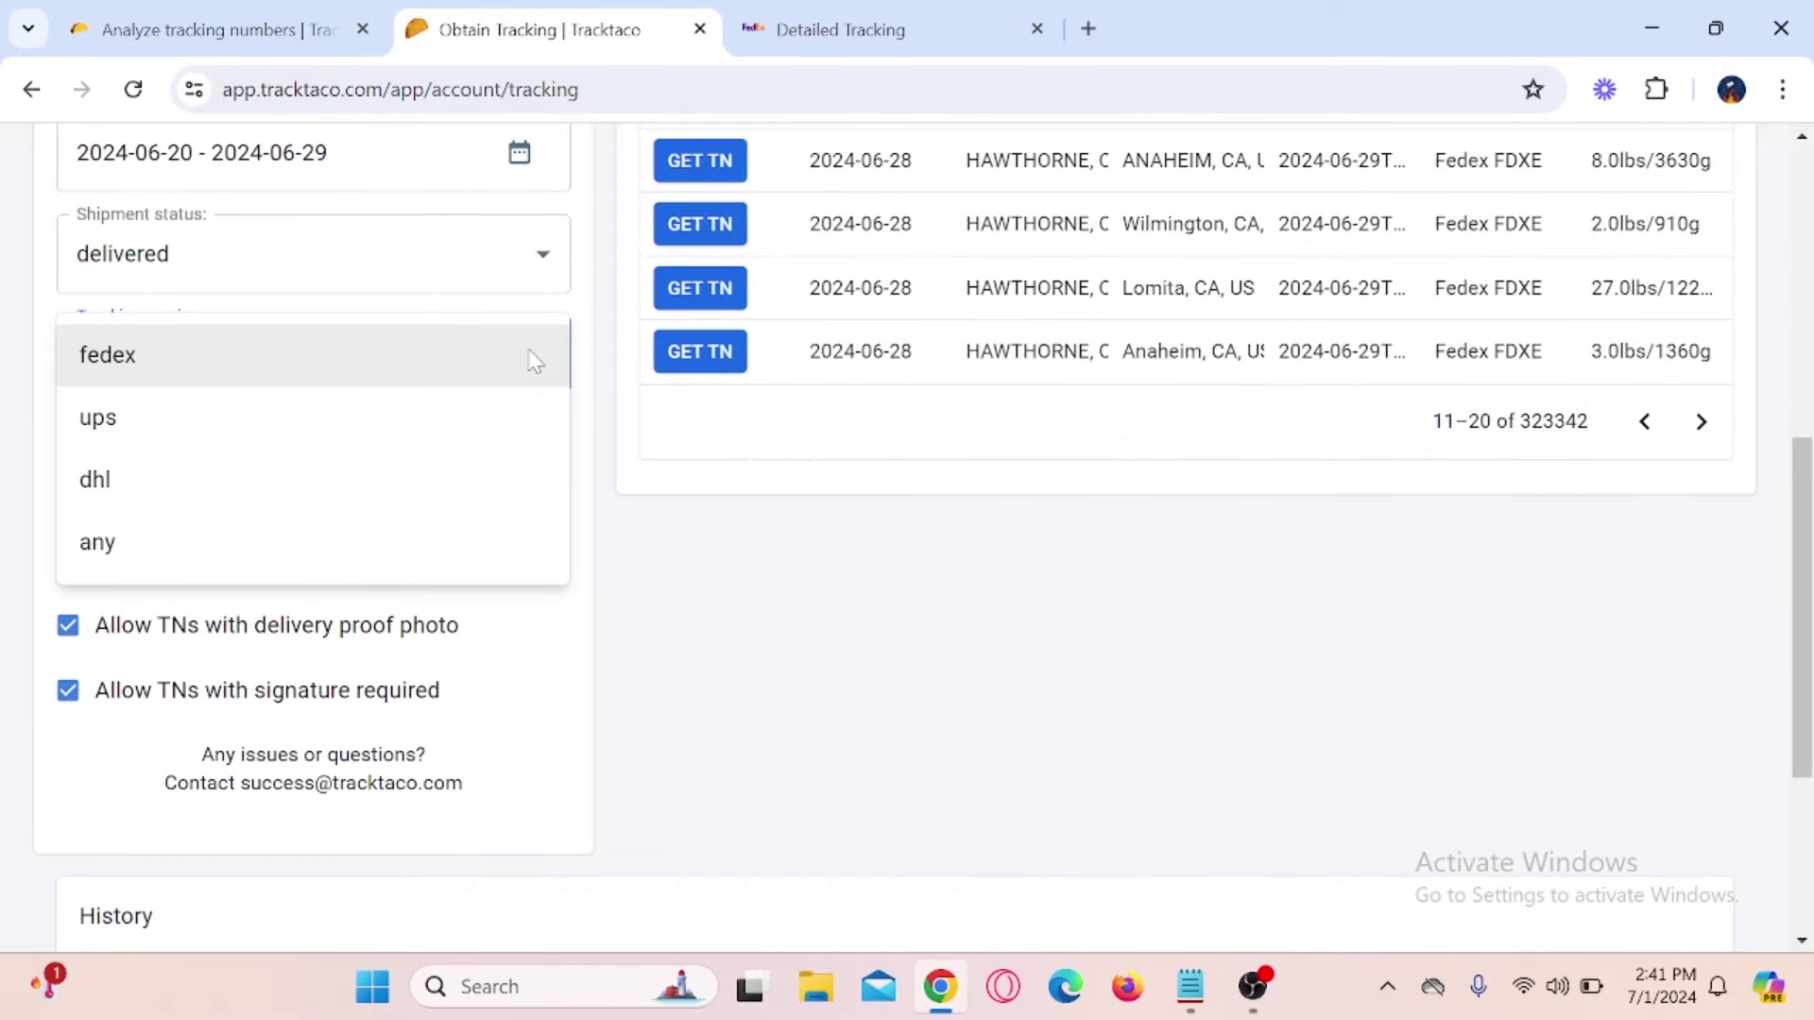
pyautogui.moveTo(151, 350); pyautogui.dragTo(227, 327)
pyautogui.moveTo(158, 412); pyautogui.dragTo(229, 375)
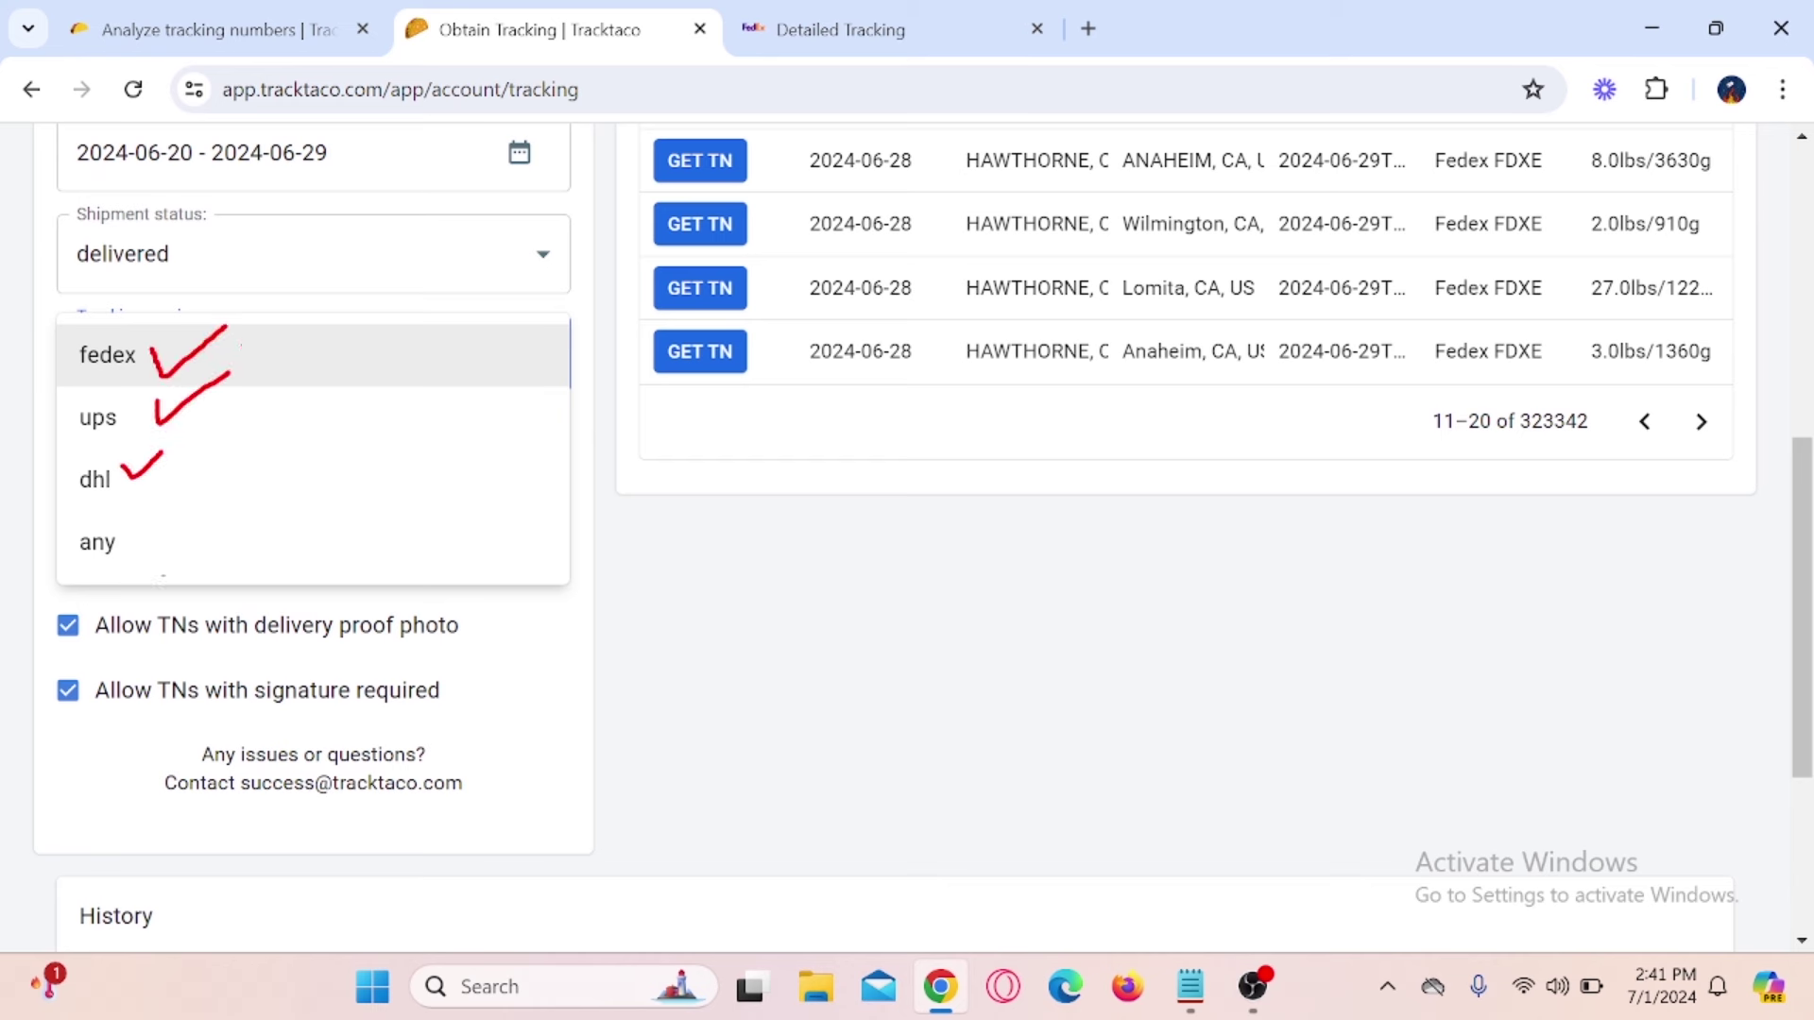
pyautogui.moveTo(137, 309)
pyautogui.mouseDown()
pyautogui.moveTo(248, 383)
pyautogui.moveTo(52, 326)
pyautogui.moveTo(142, 307)
pyautogui.mouseUp()
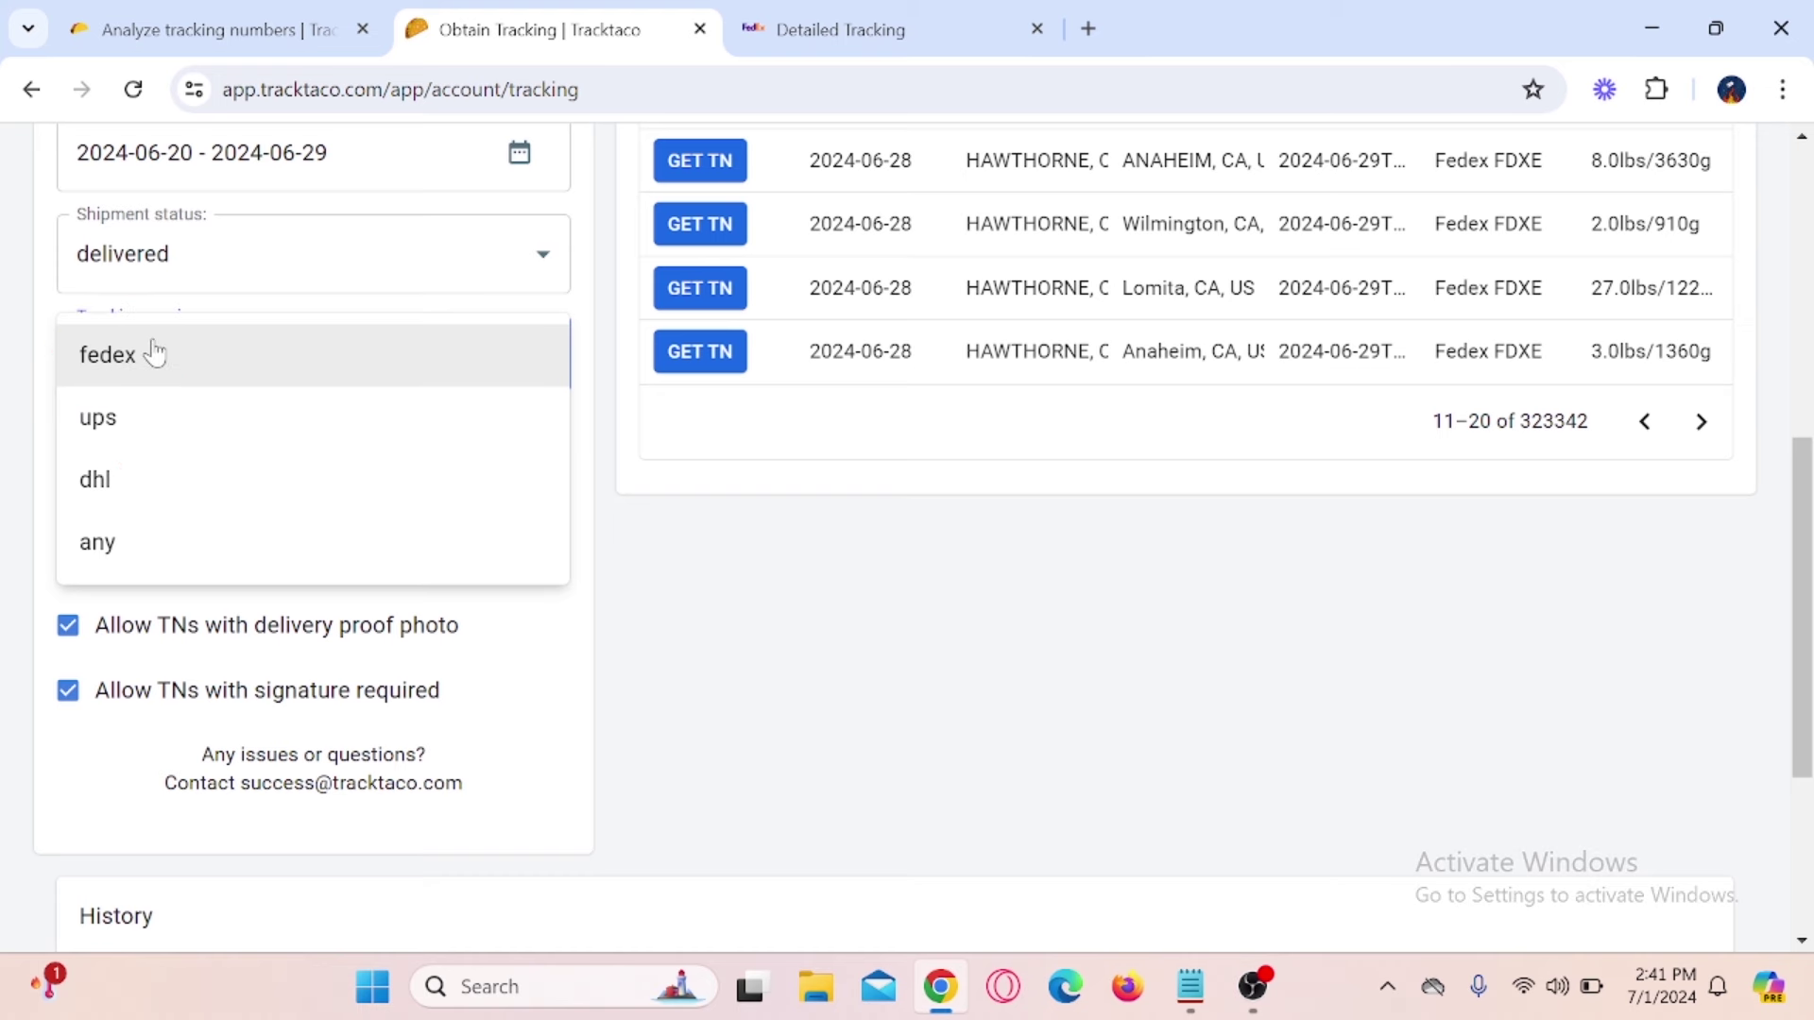
pyautogui.click(693, 544)
pyautogui.scroll(-1, 694, 548)
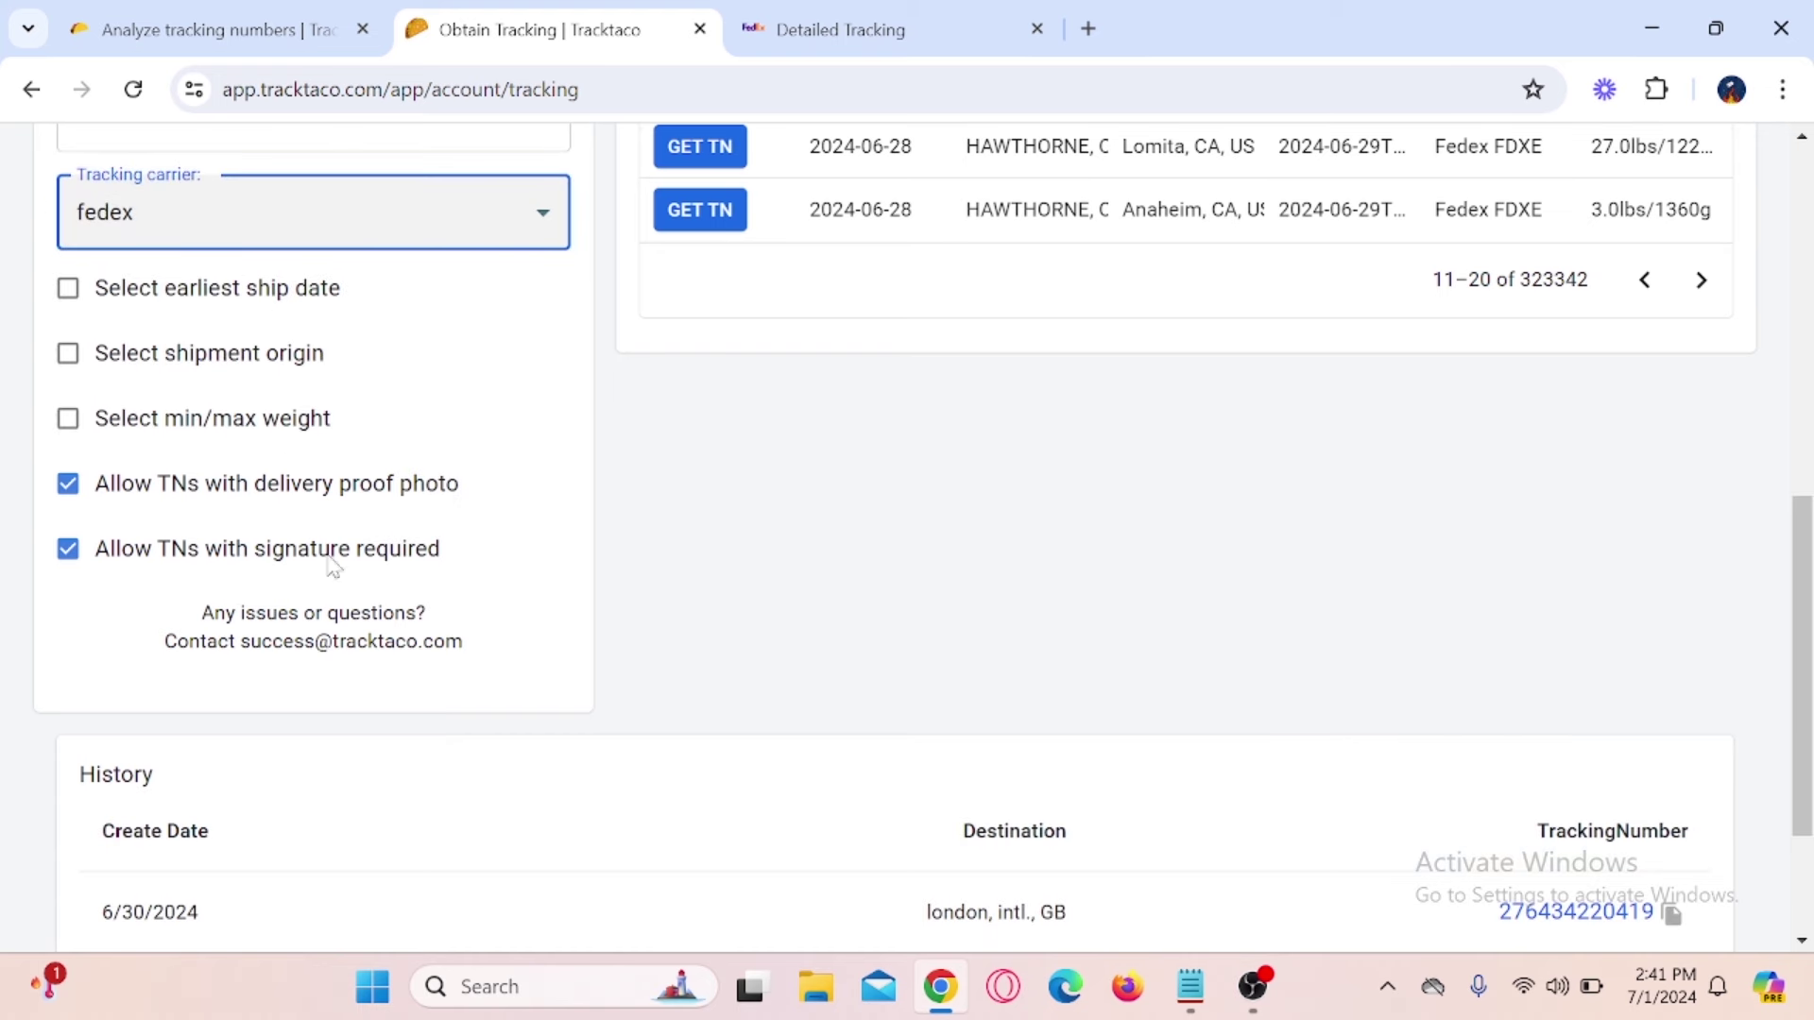
pyautogui.moveTo(21, 460)
pyautogui.mouseDown()
pyautogui.moveTo(425, 592)
pyautogui.moveTo(546, 474)
pyautogui.mouseUp()
pyautogui.scroll(8, 797, 713)
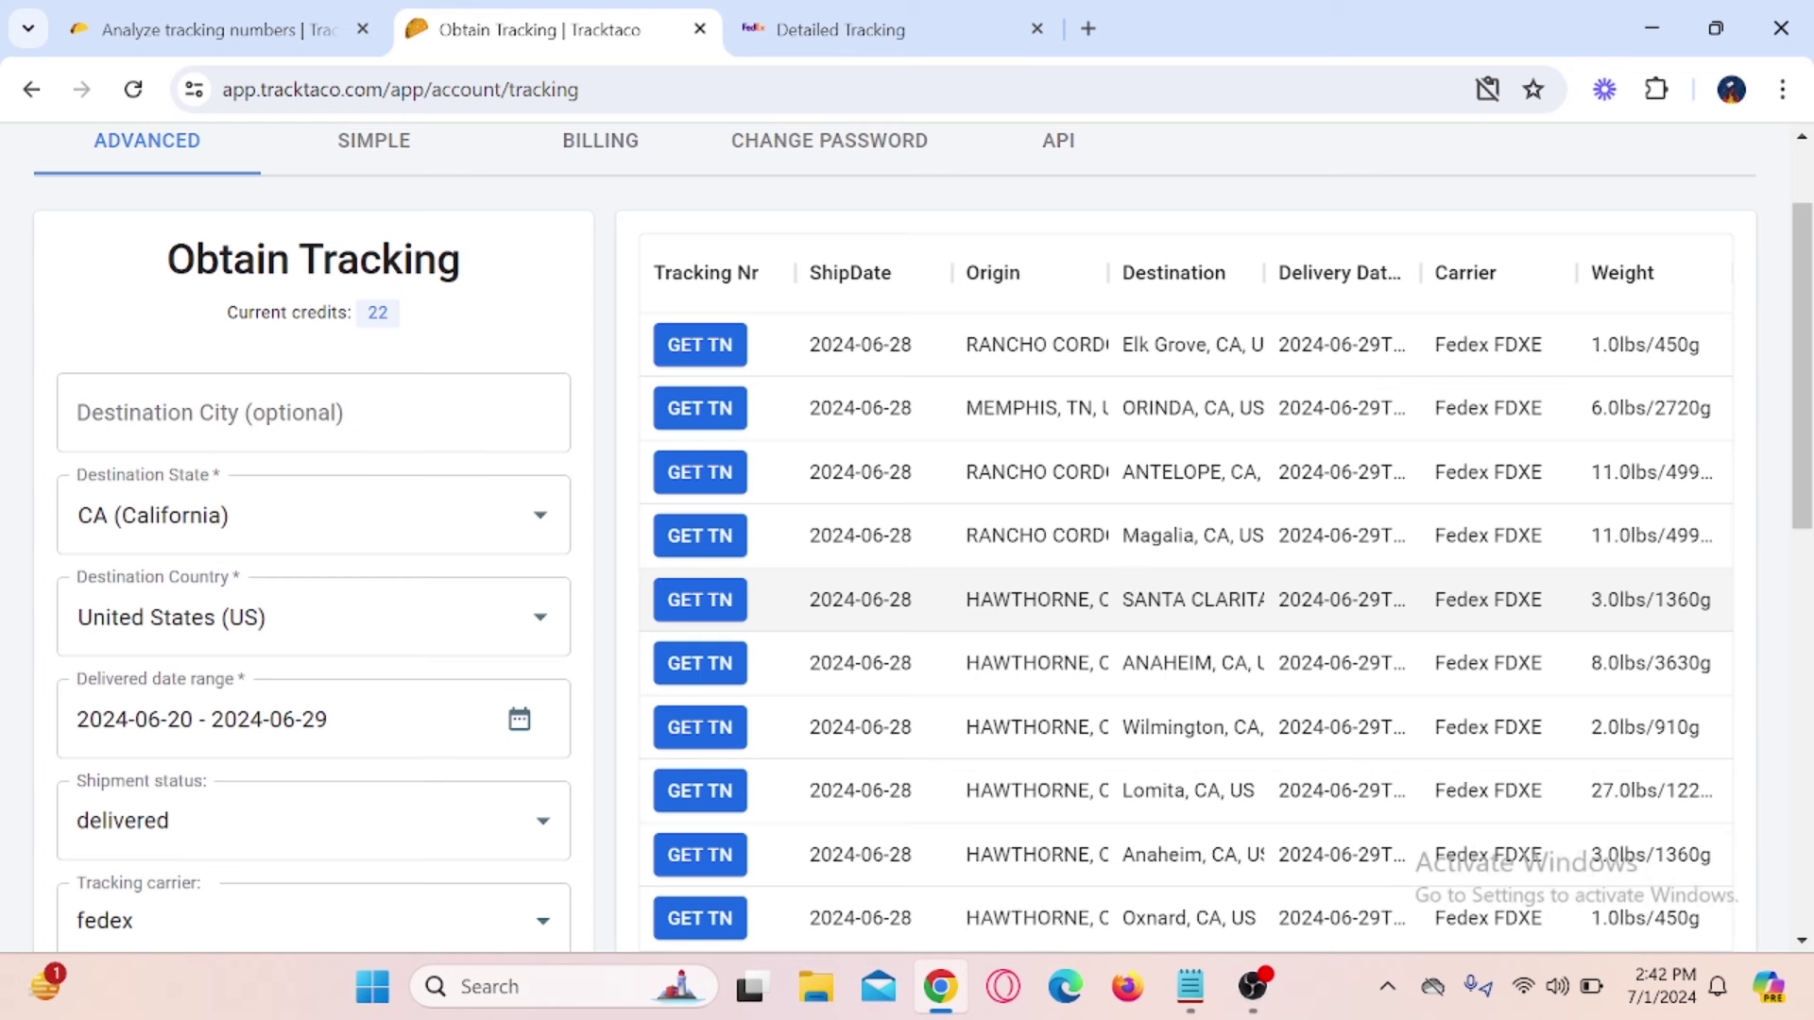
# - Obtain the tracking number for the 11.0 lbs shipment from Rancho Cordova to Magalia, CA, and copy it
pyautogui.moveTo(1200, 304); pyautogui.dragTo(1298, 581)
pyautogui.moveTo(1269, 453); pyautogui.dragTo(1277, 581)
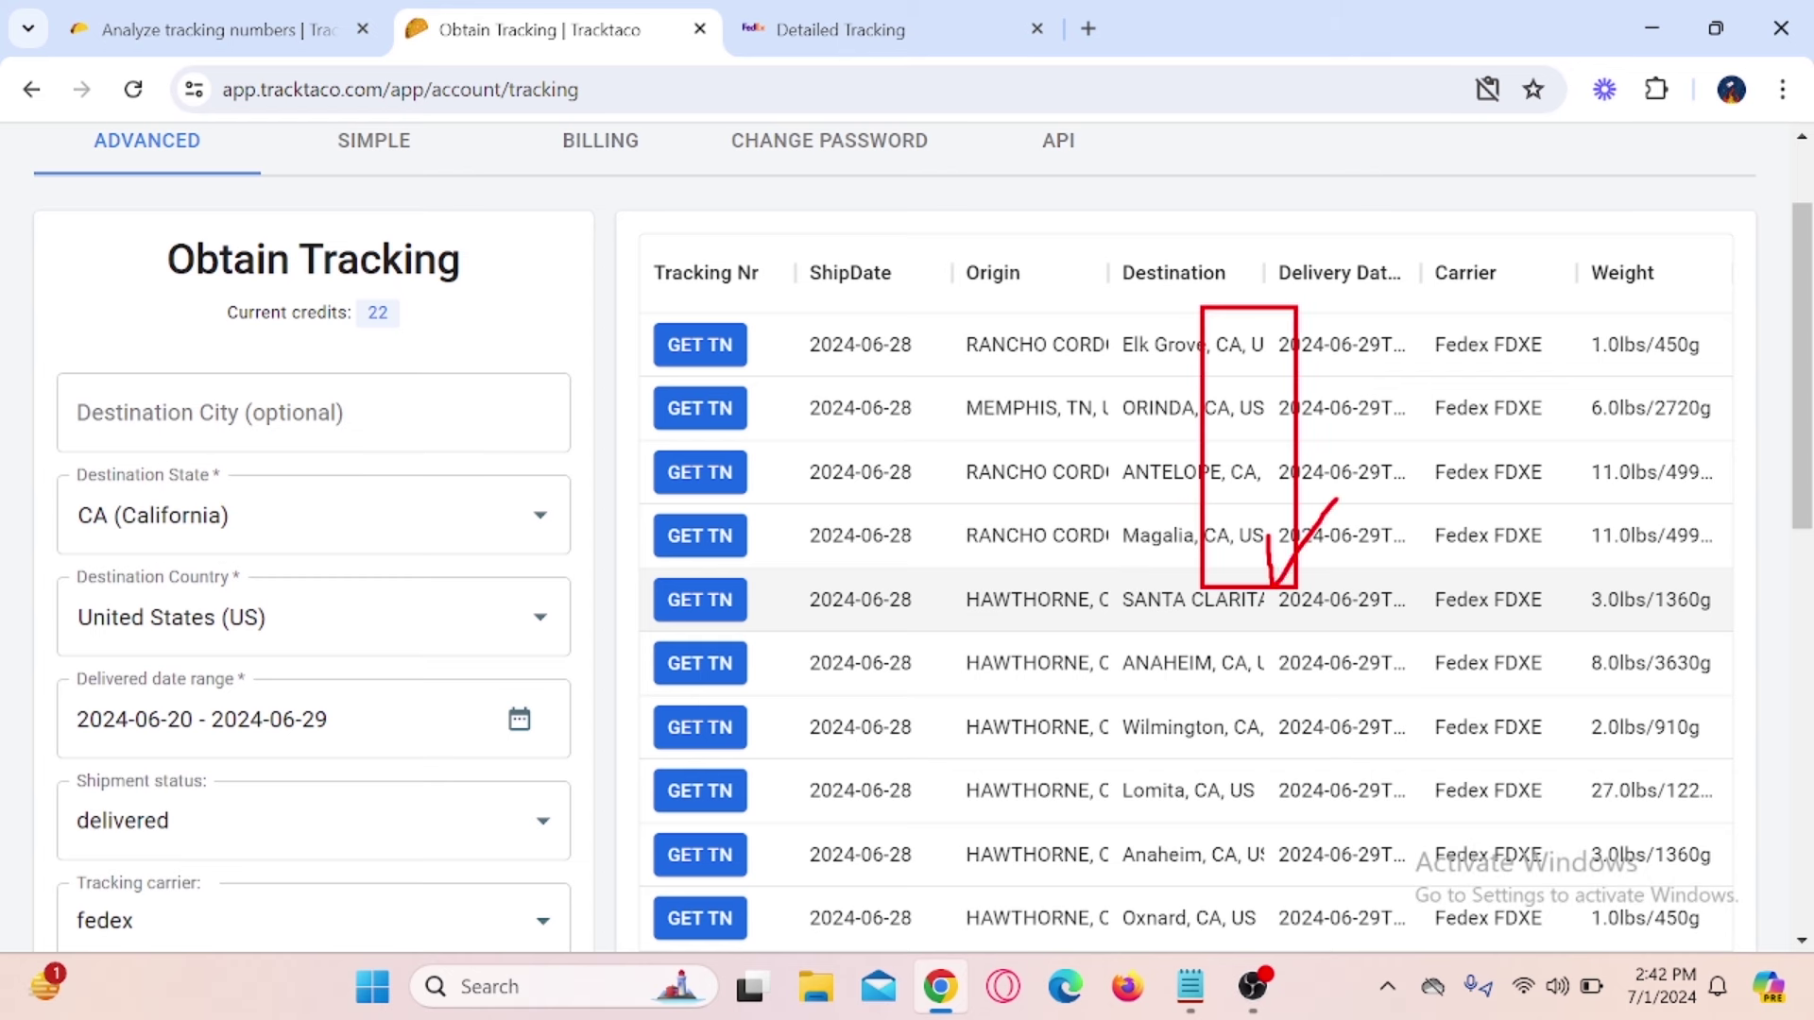
pyautogui.click(701, 538)
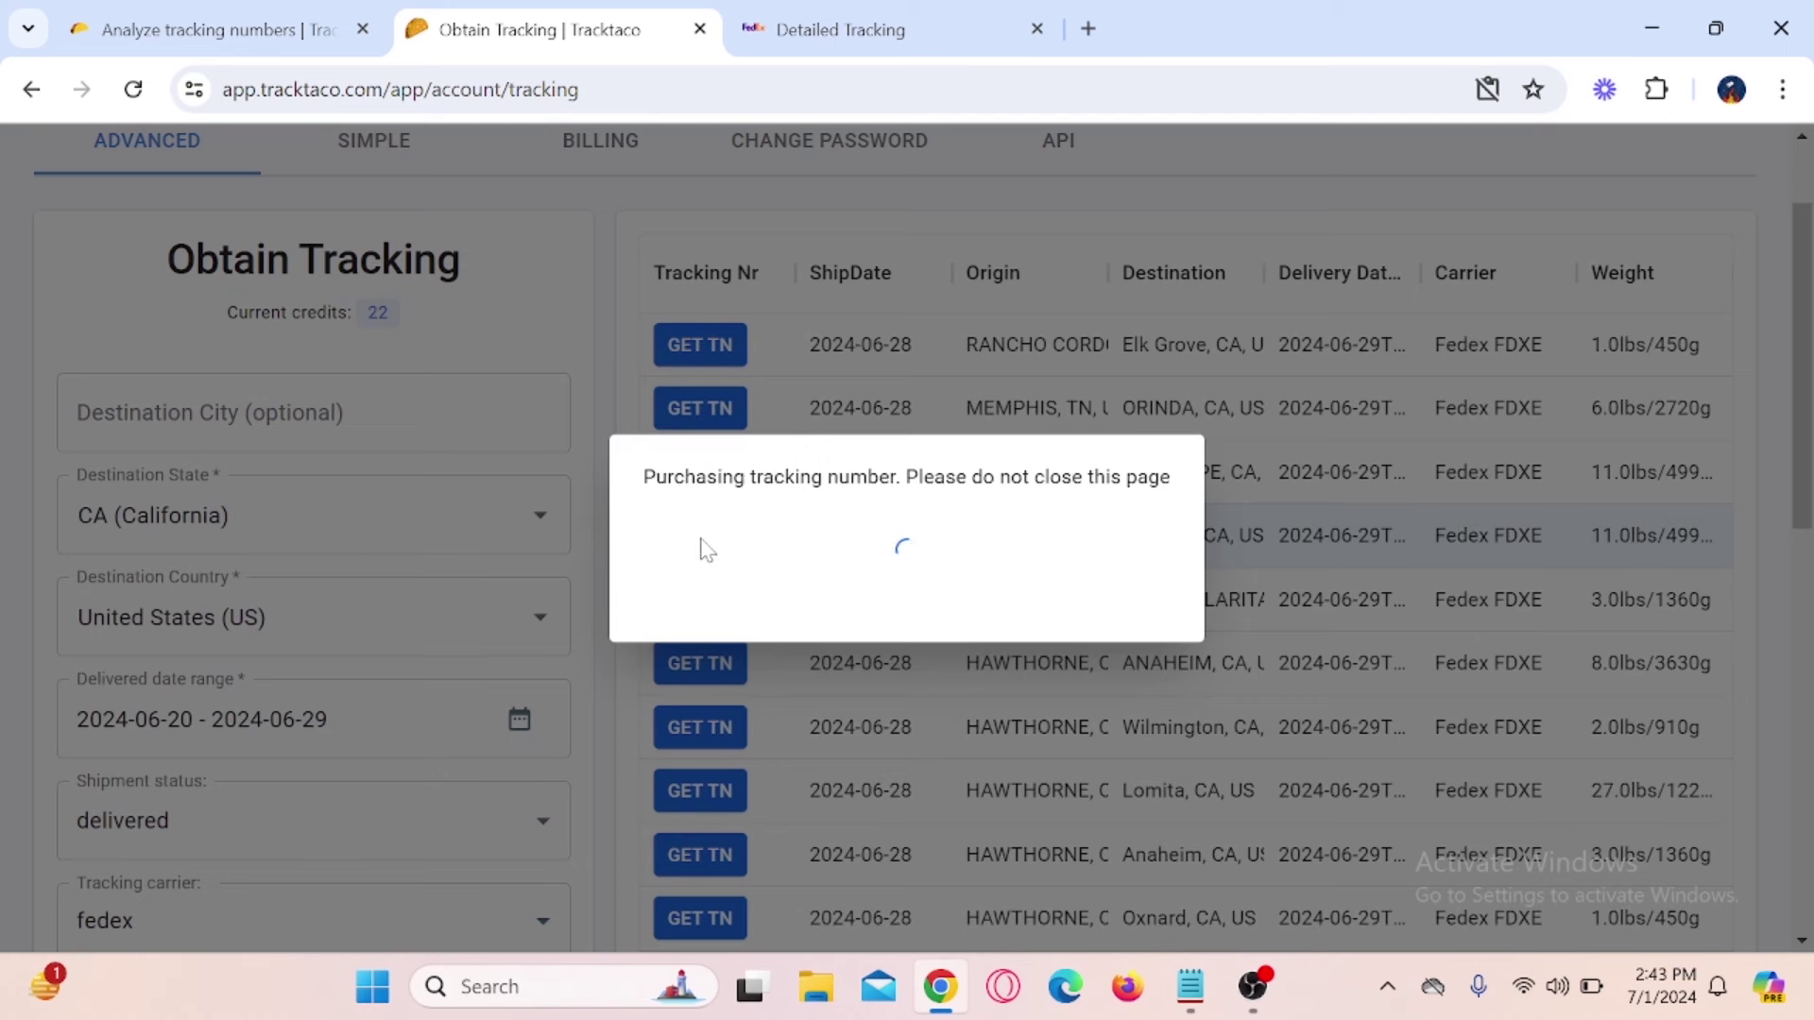
pyautogui.scroll(-1, 924, 503)
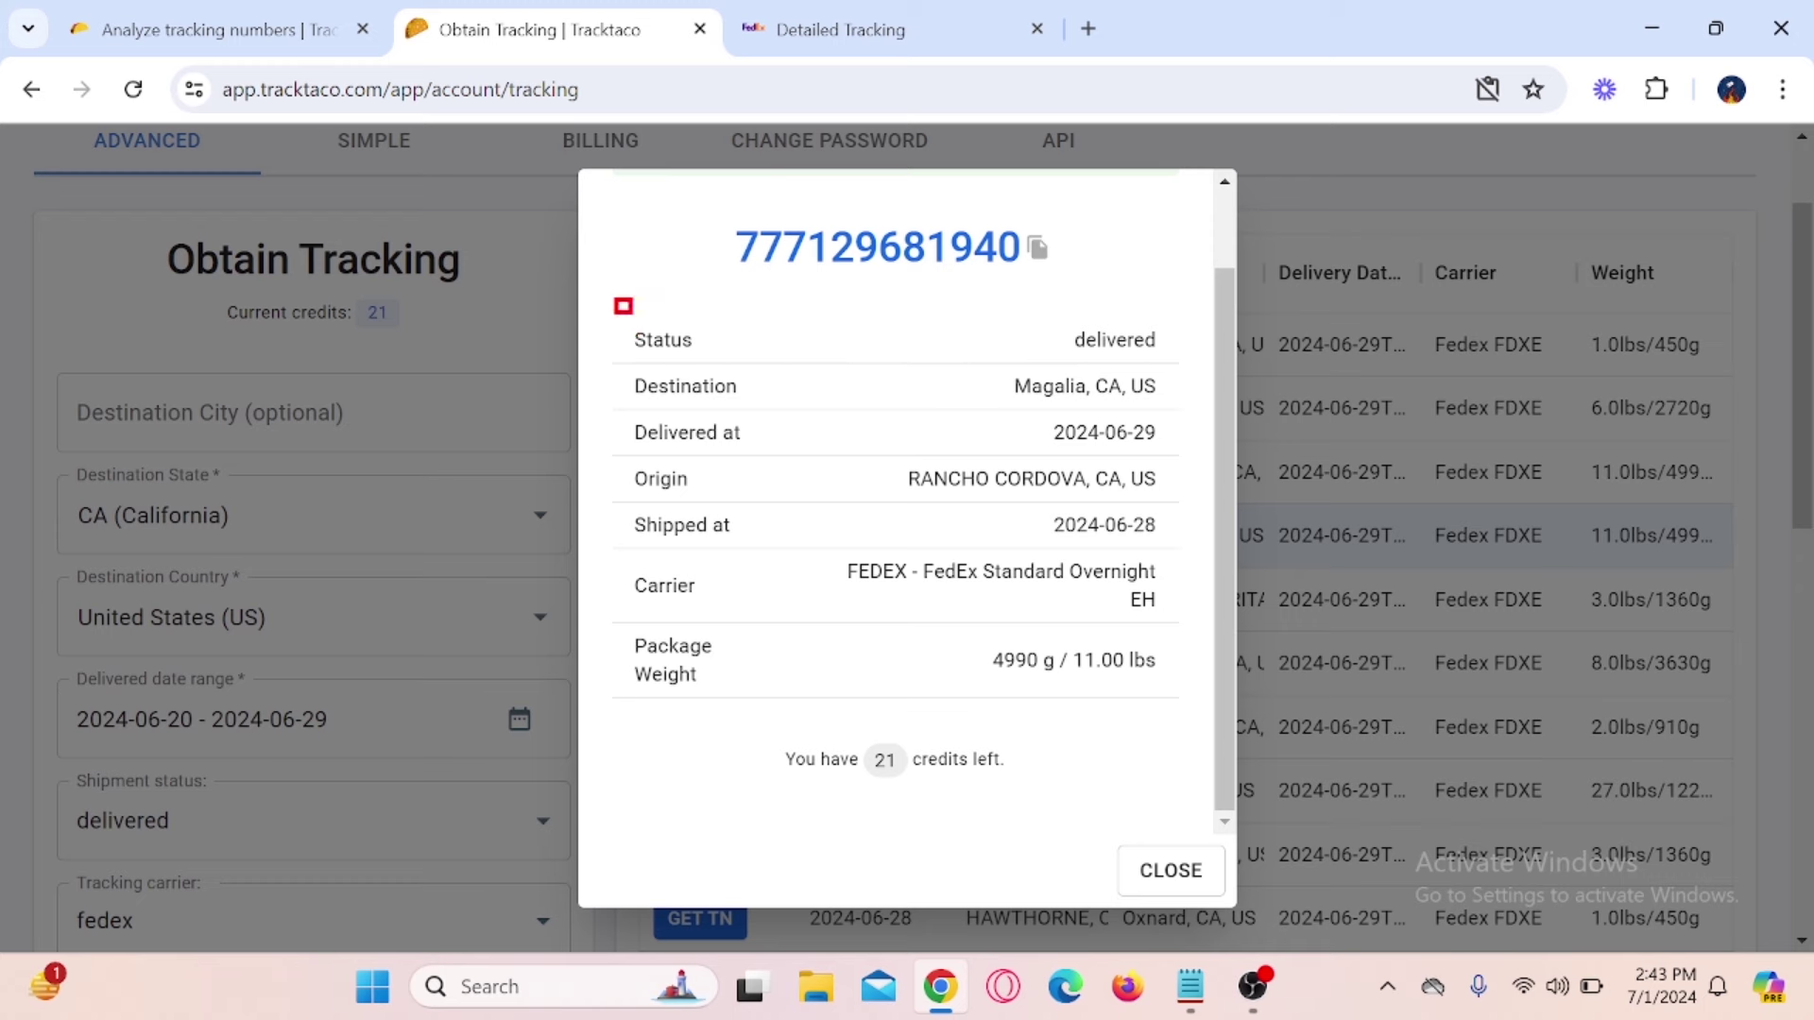
pyautogui.scroll(1, 1031, 366)
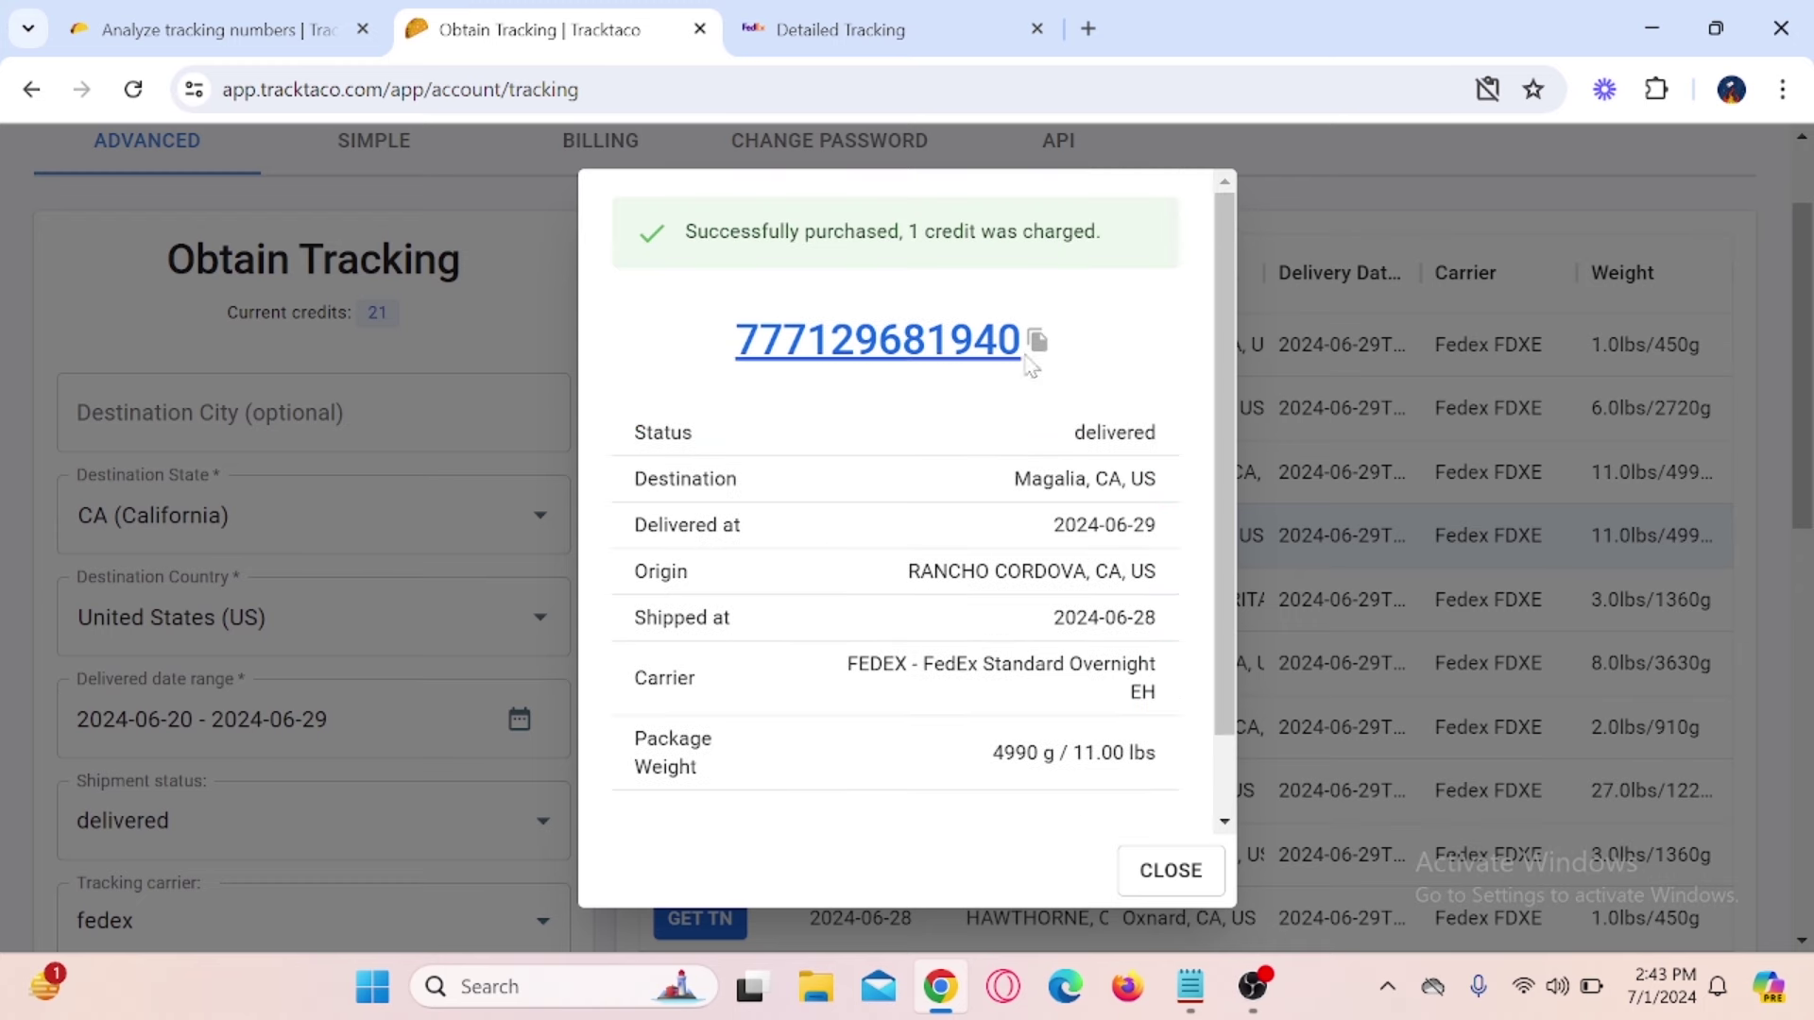
pyautogui.click(1042, 342)
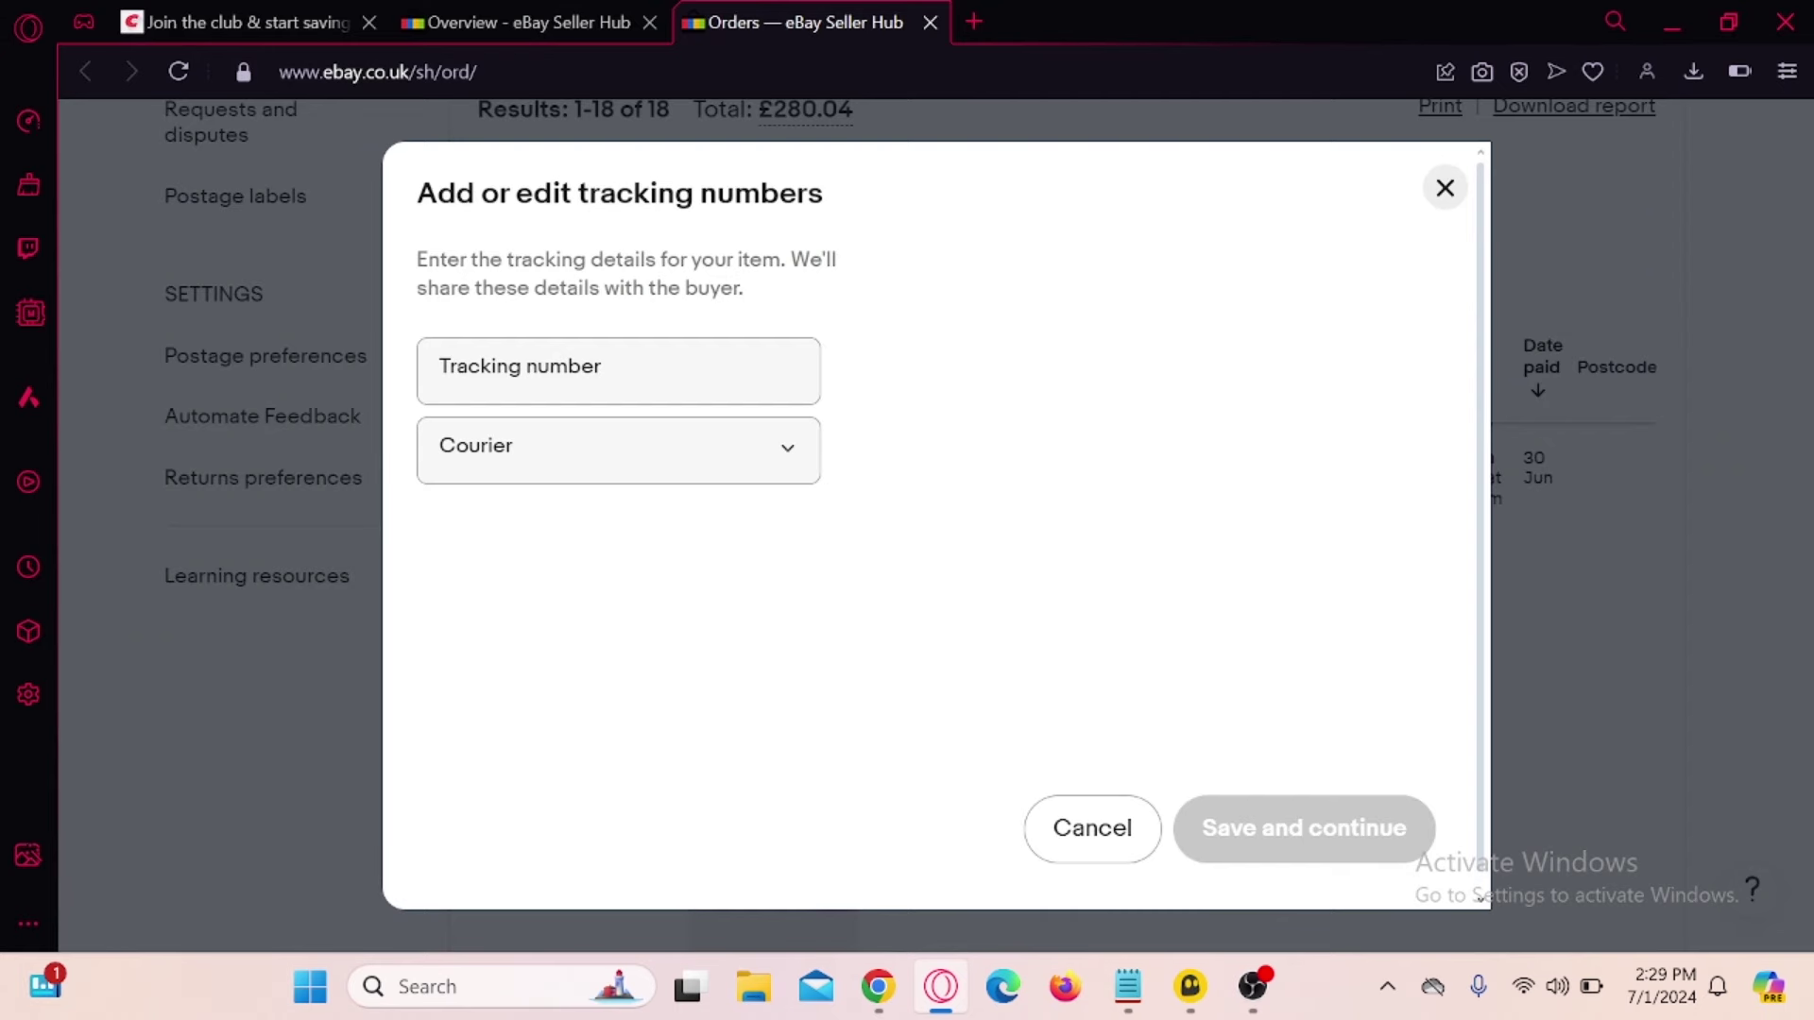
# - In the eBay order's tracking details, set the courier to FedEx and paste the copied tracking number
pyautogui.click(614, 451)
pyautogui.write('fed')
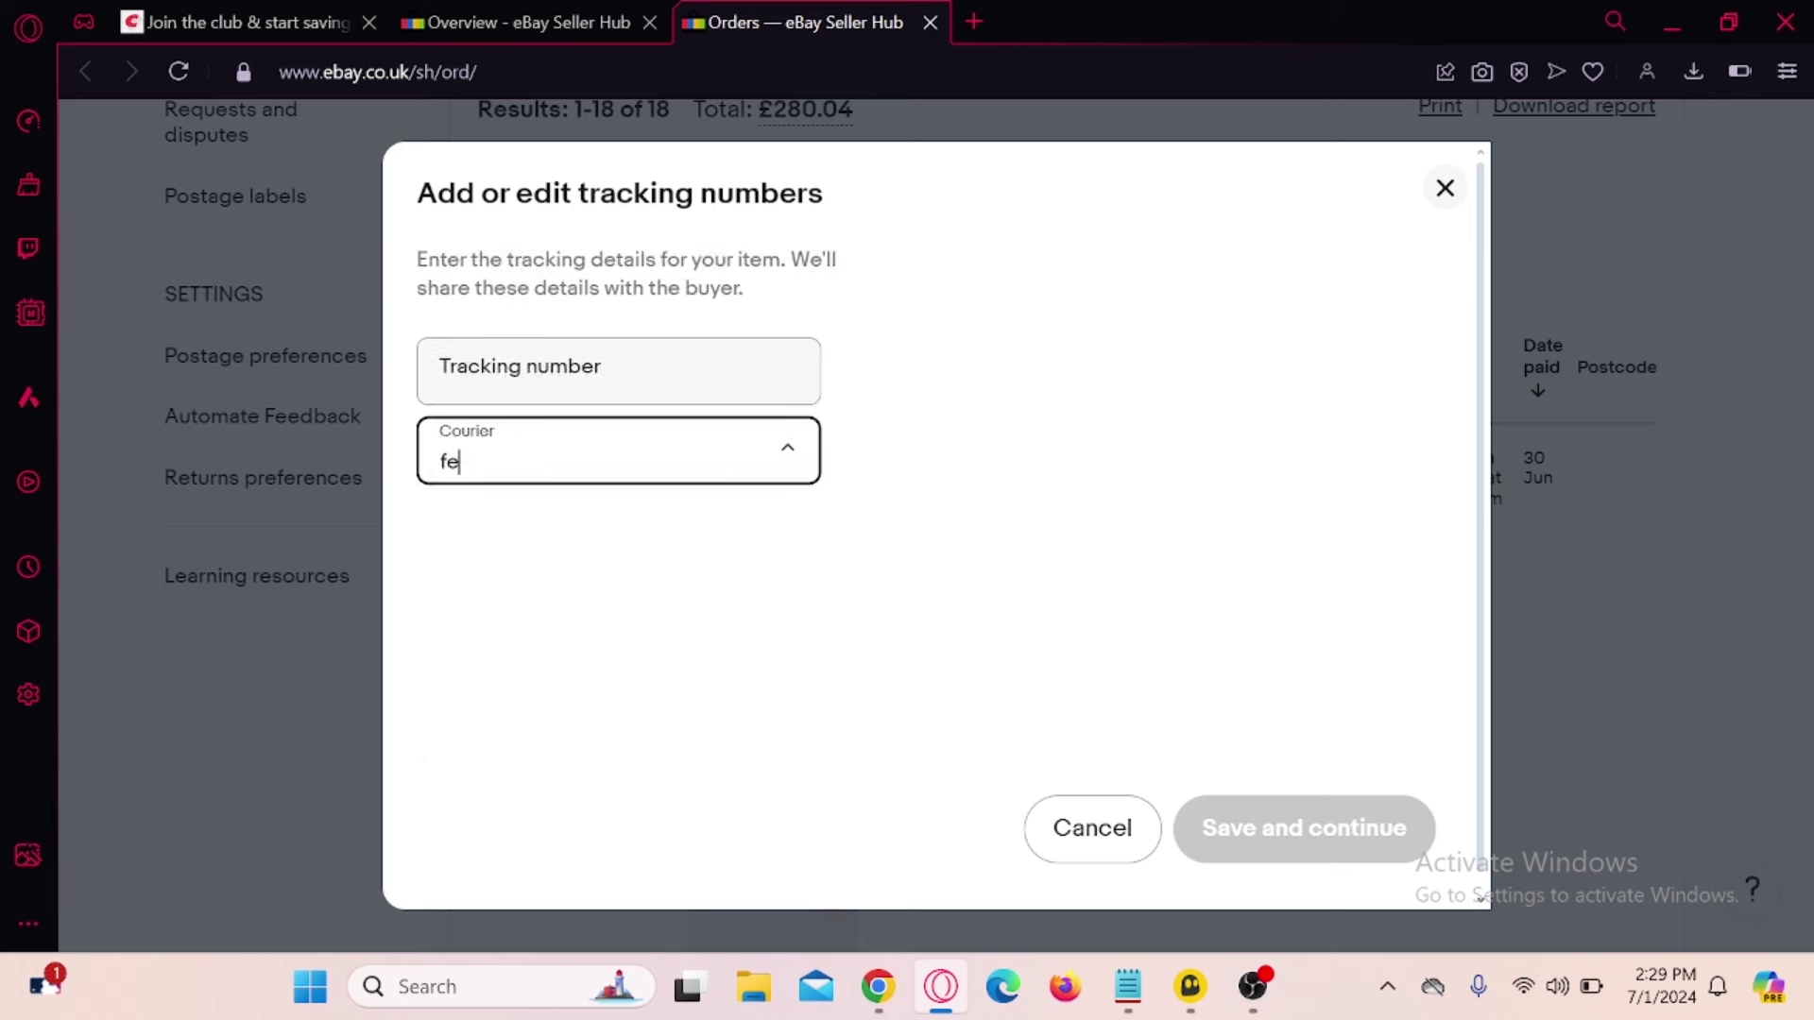
pyautogui.click(468, 612)
pyautogui.hotkey('shift', 'Tab')
pyautogui.hotkey('ctrl', 'v')
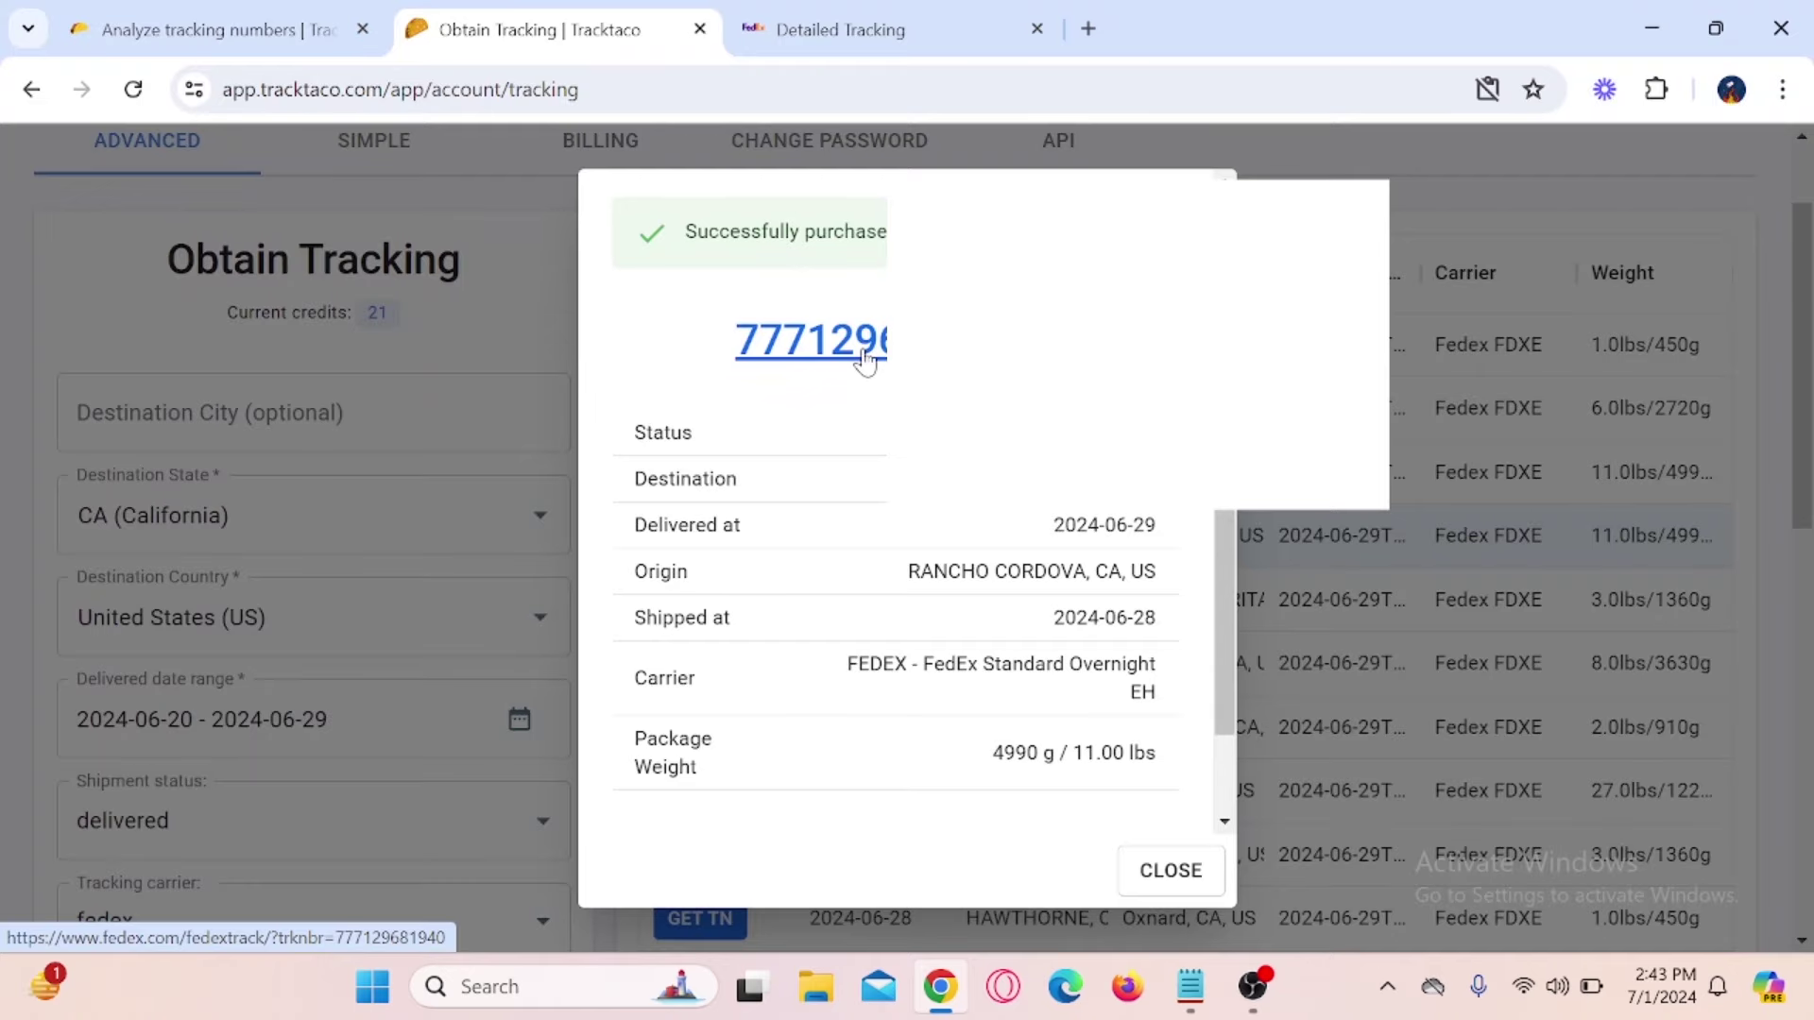
# - Open the obtained Tracktaco tracking number on FedEx, and examine the delivery status, proof photo and travel timeline
pyautogui.click(870, 338)
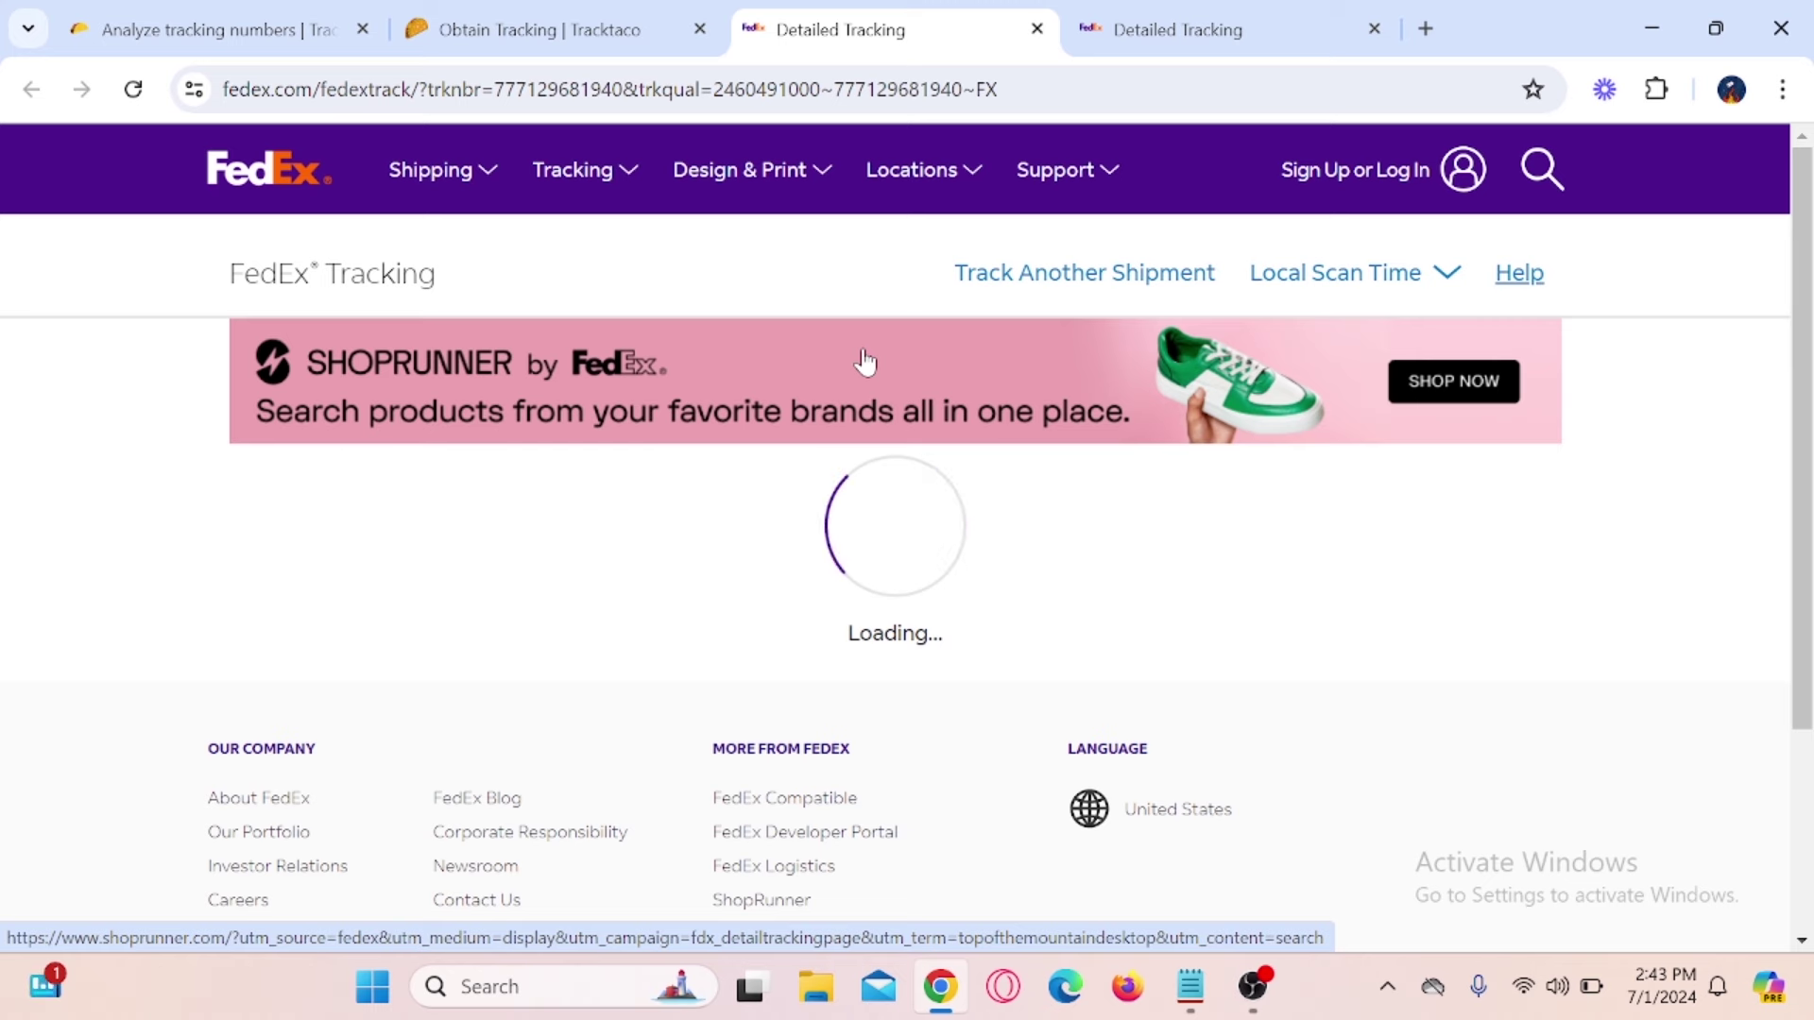
pyautogui.scroll(-2, 868, 360)
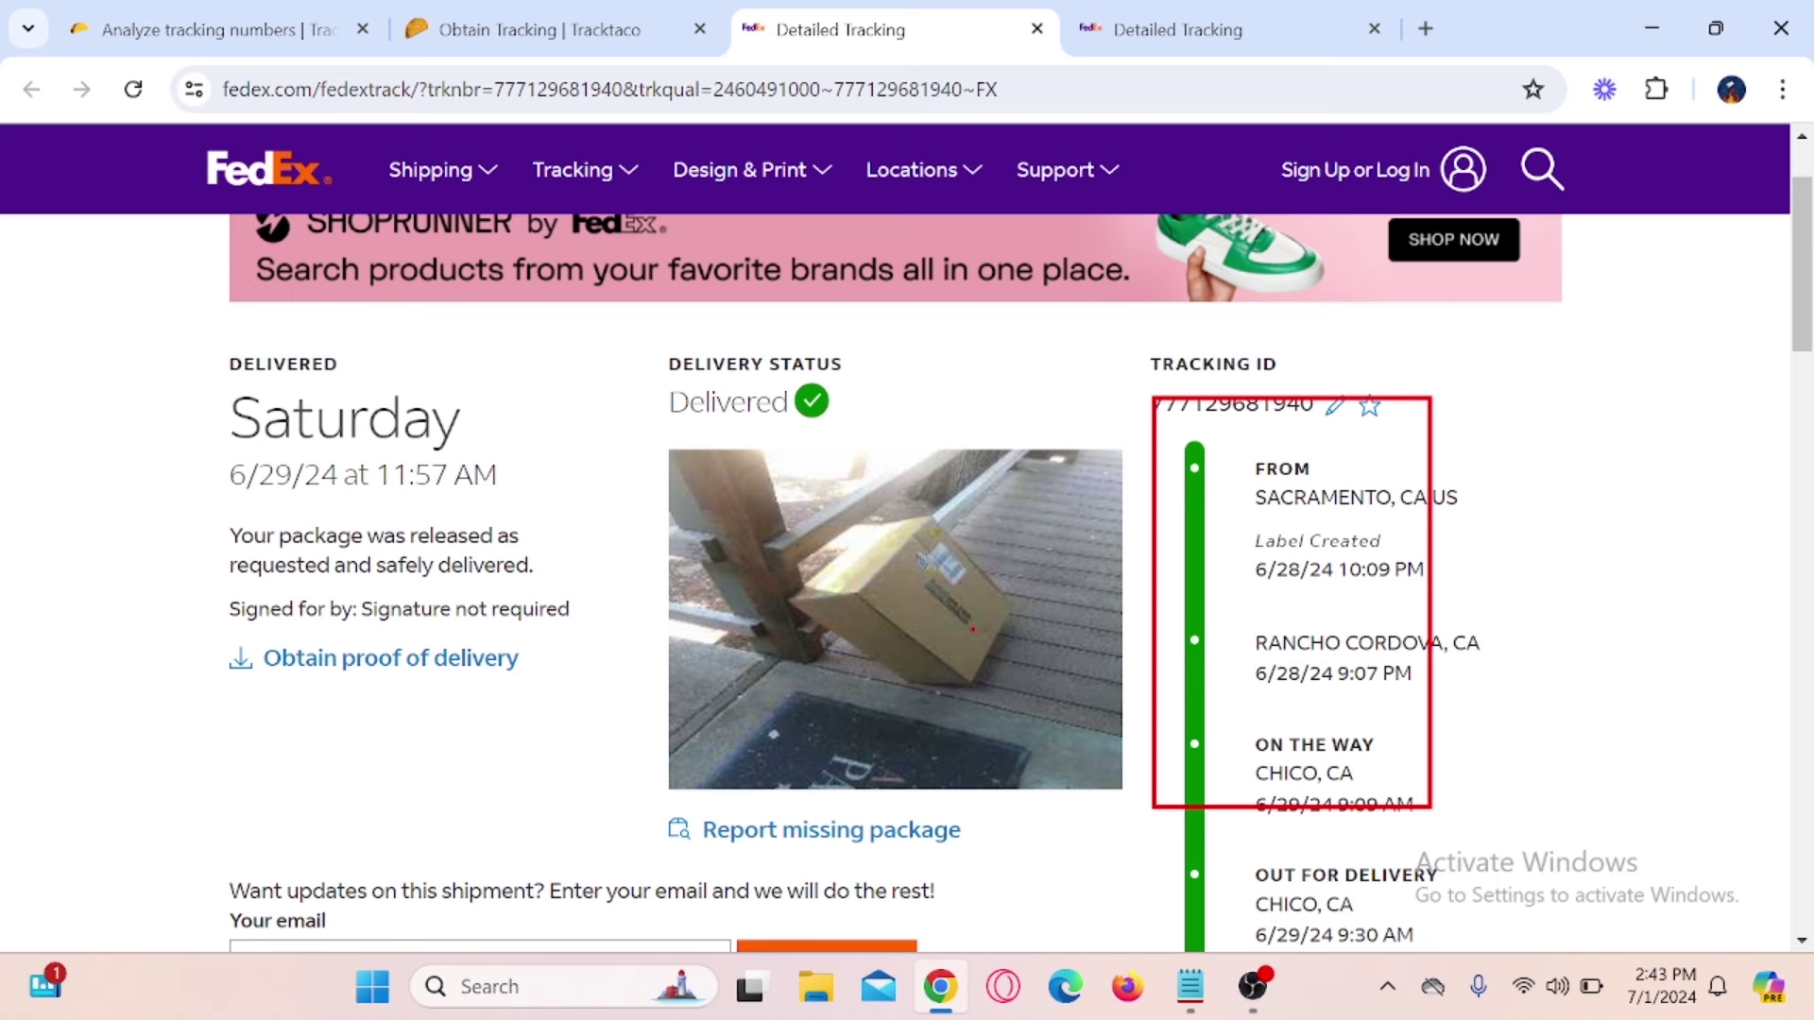
pyautogui.scroll(-3, 651, 493)
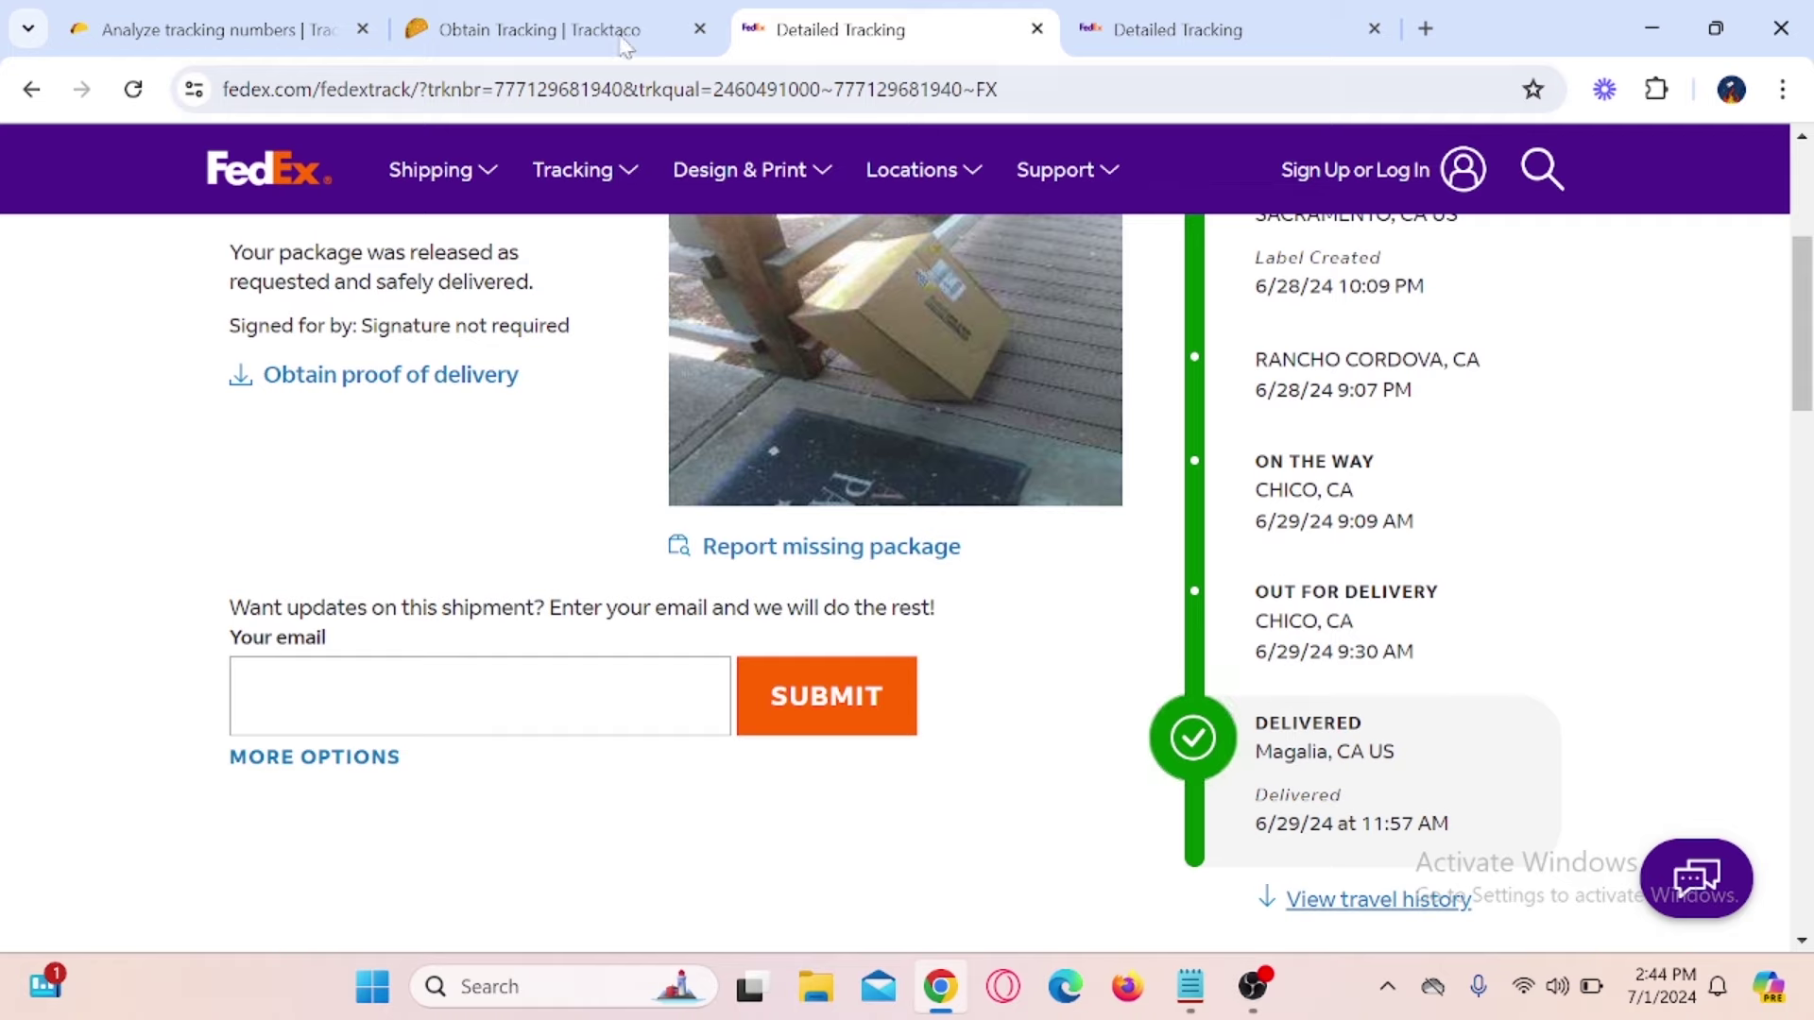
# - Review the history of requested tracking numbers on Tracktaco, and return to the Magalia shipment's FedEx tracking page
pyautogui.click(567, 29)
pyautogui.click(1172, 871)
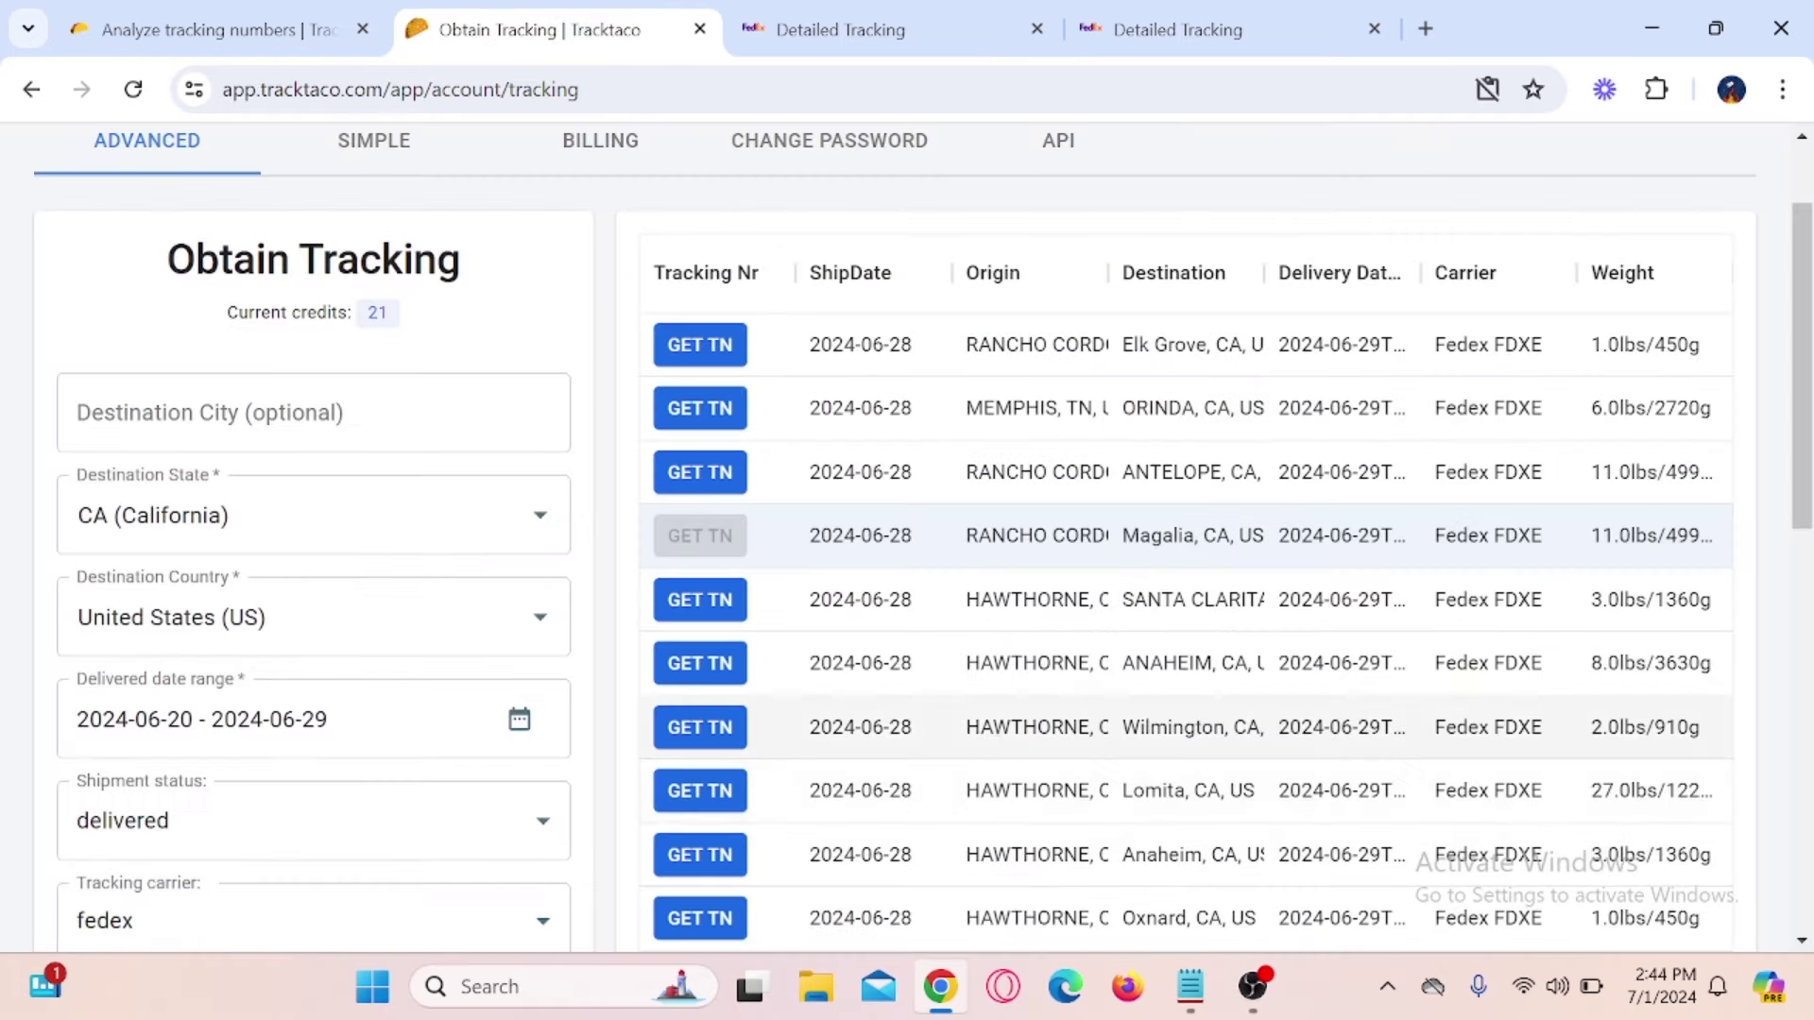
pyautogui.scroll(-10, 992, 728)
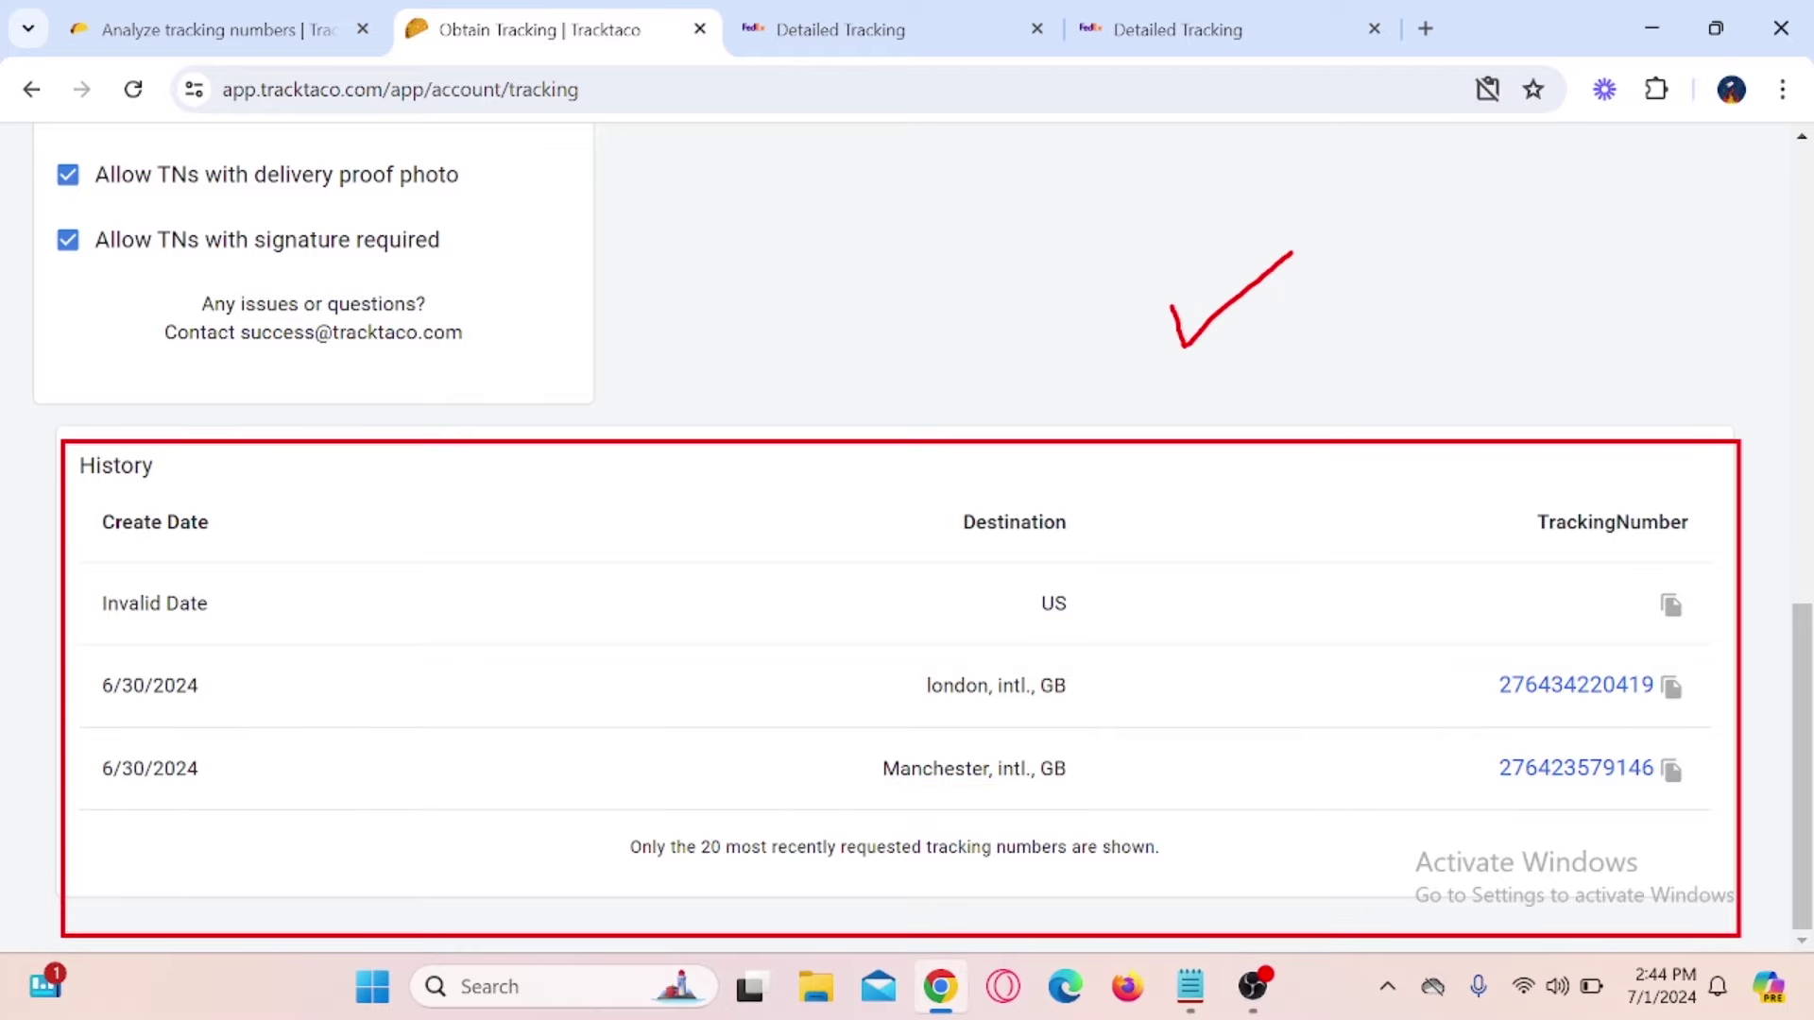
pyautogui.click(839, 31)
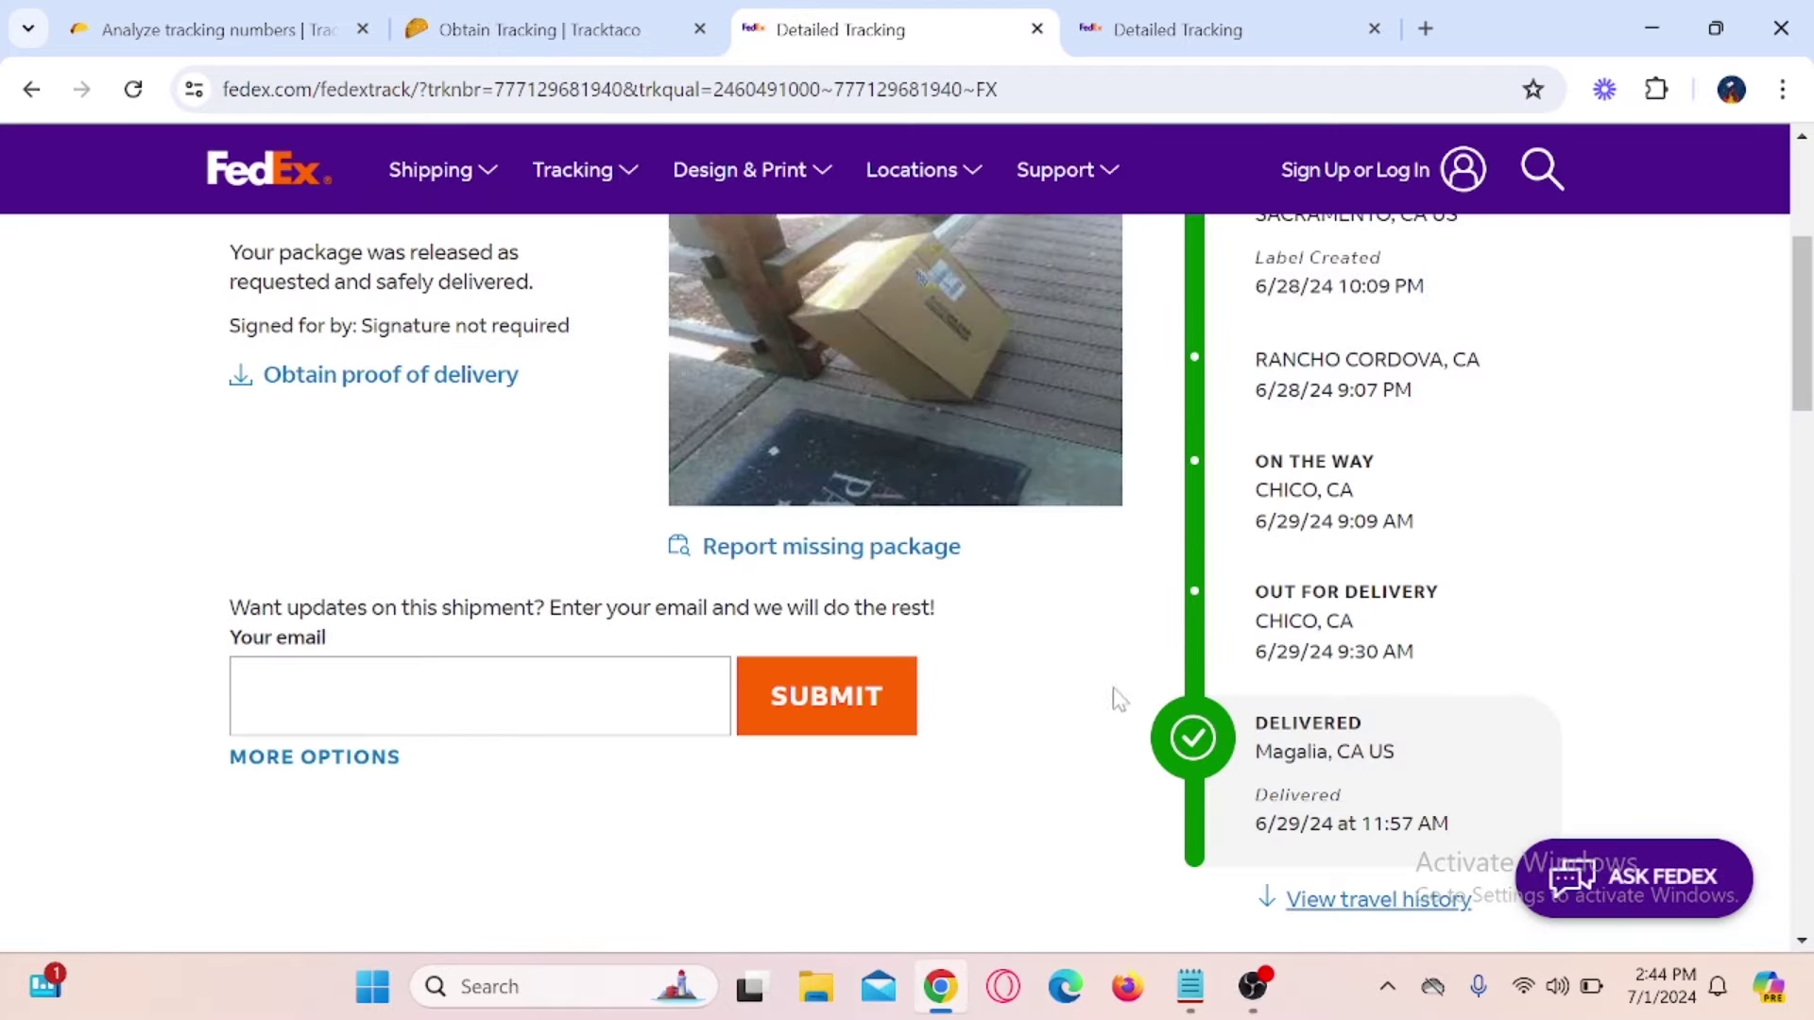